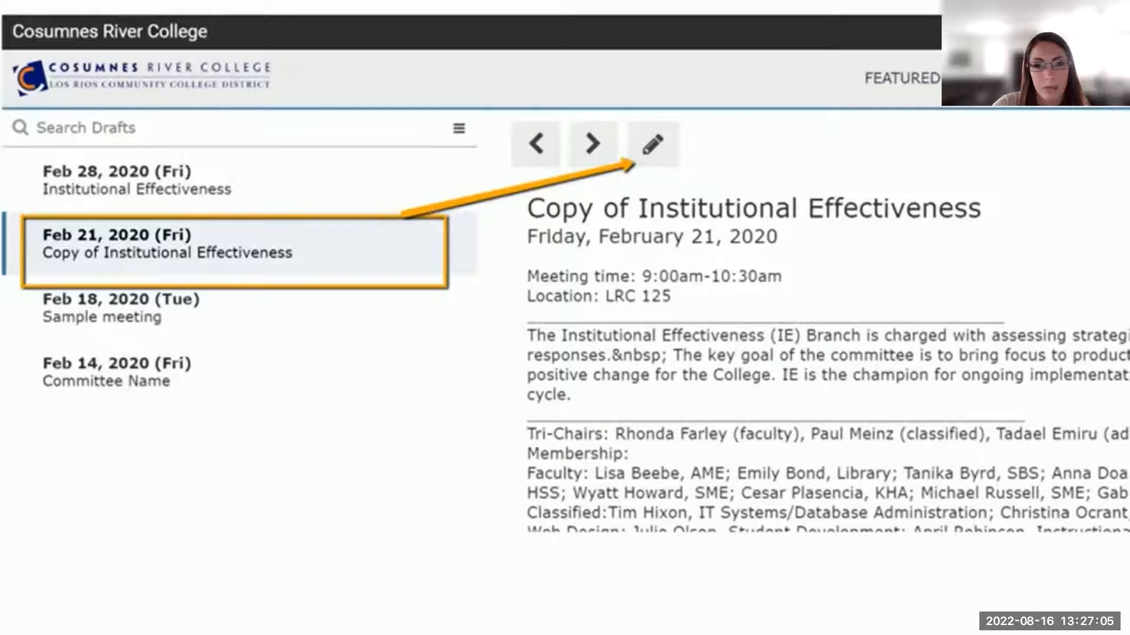
- Skim ahead through the Using BoardDocs training video, then stop it and return to the agenda-creation slide
key("Right")
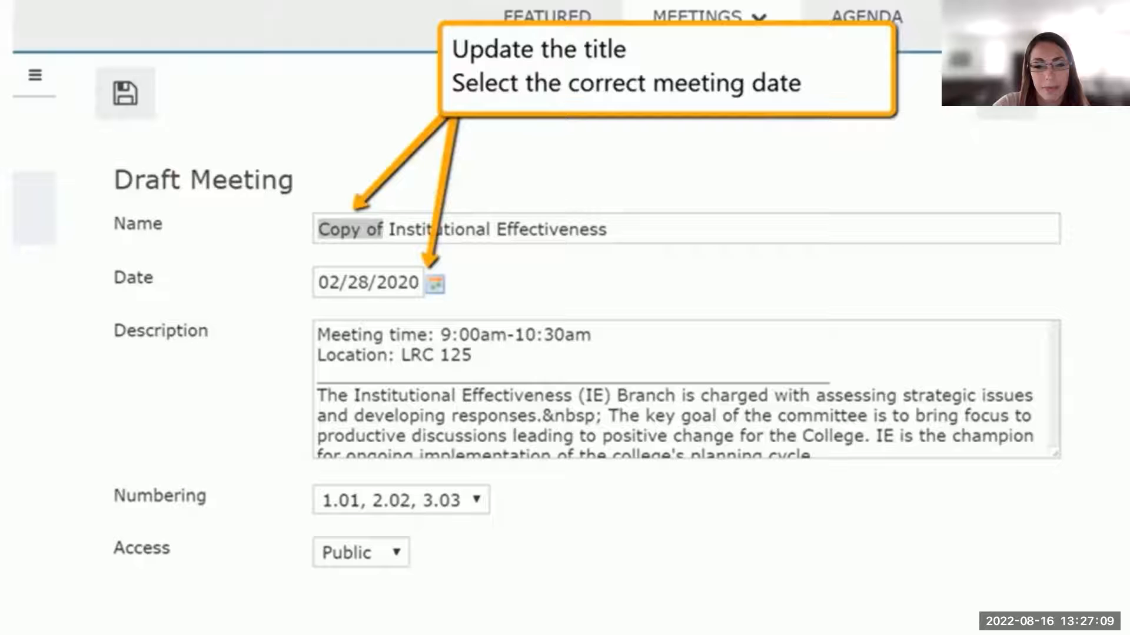
mouse_move(1041, 523)
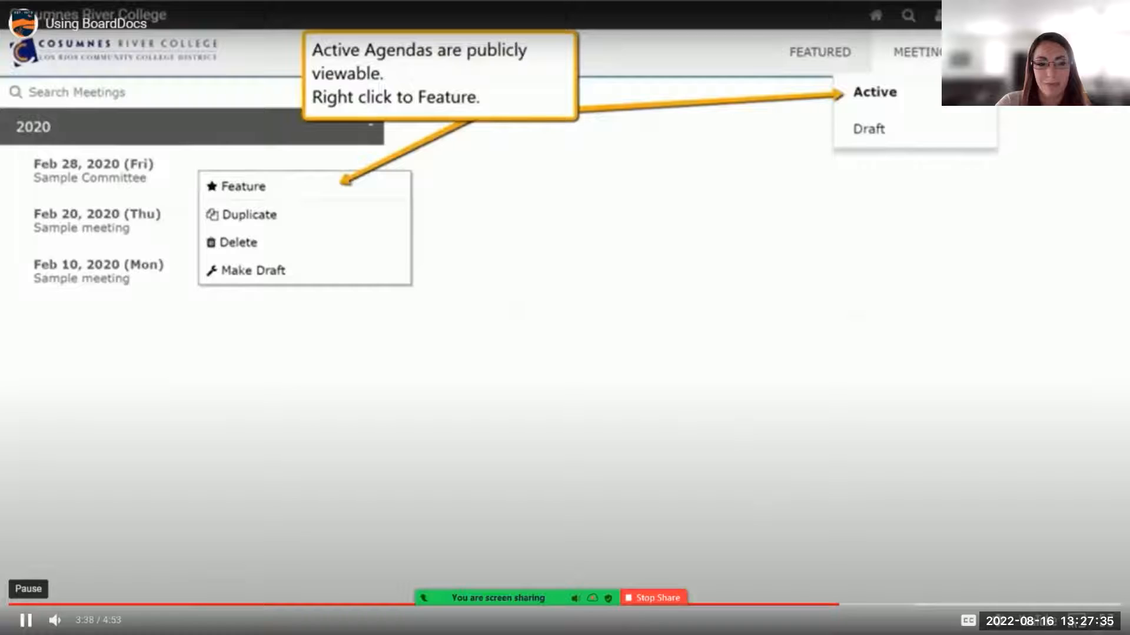
left_click(26, 620)
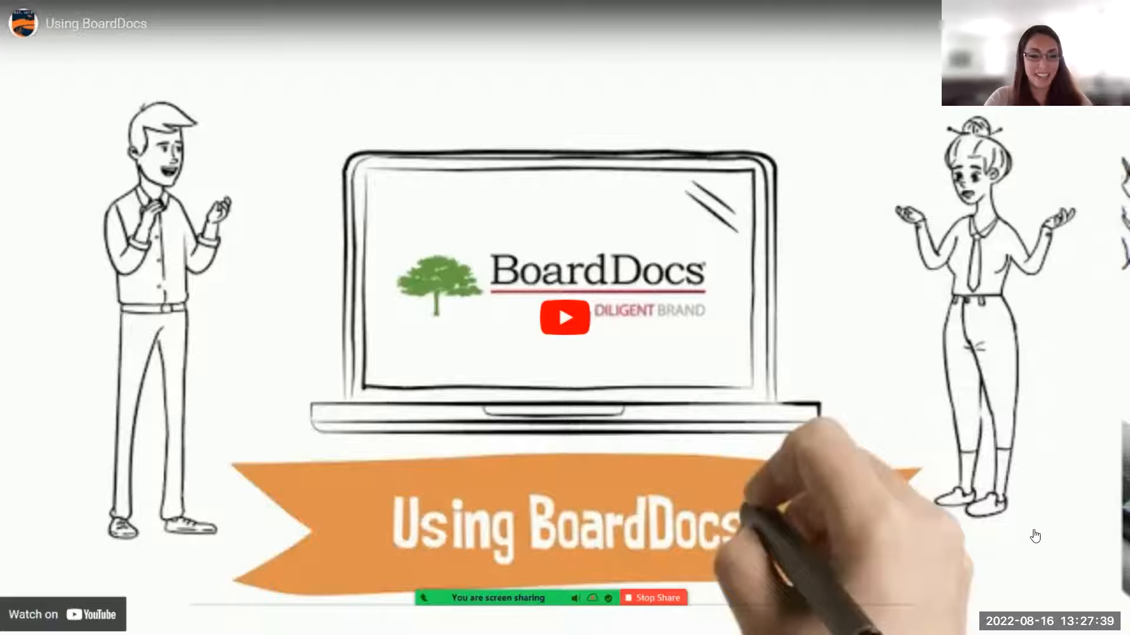
key("Escape")
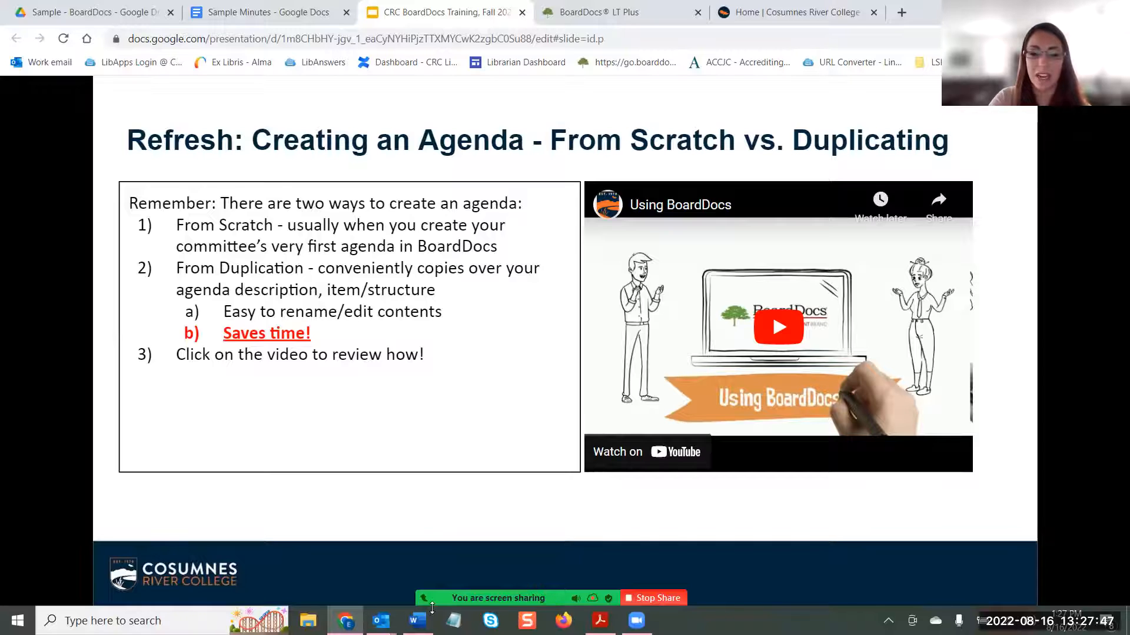
- From the Employee Resources site, open the Participatory Governance Council page and its agendas and minutes in BoardDocs
mouse_move(553, 598)
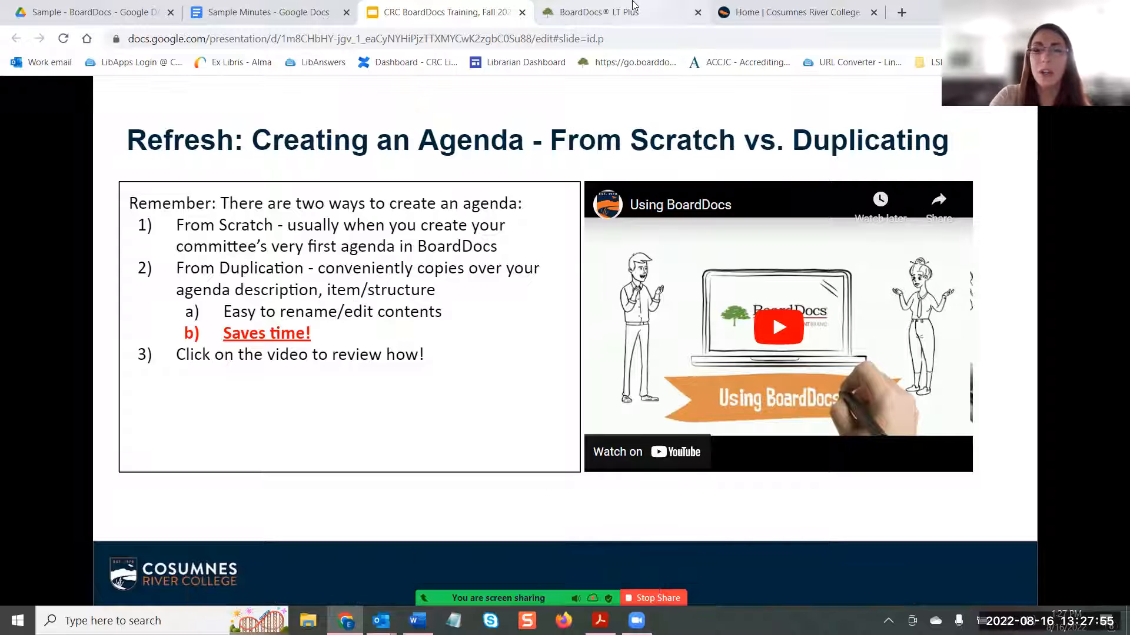
left_click(745, 8)
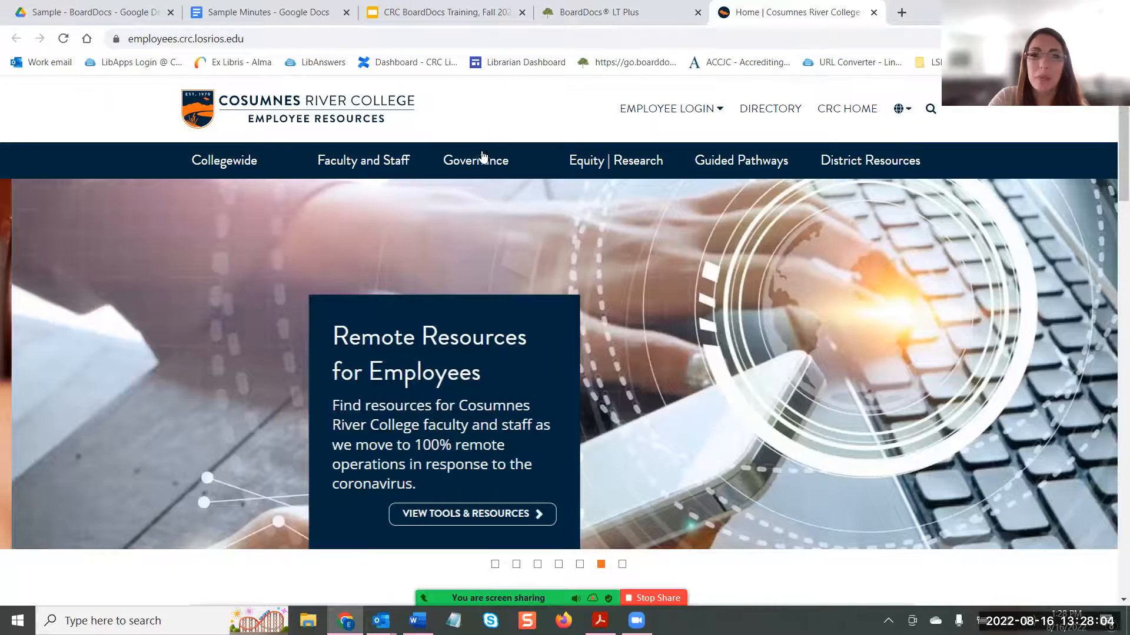
mouse_move(478, 161)
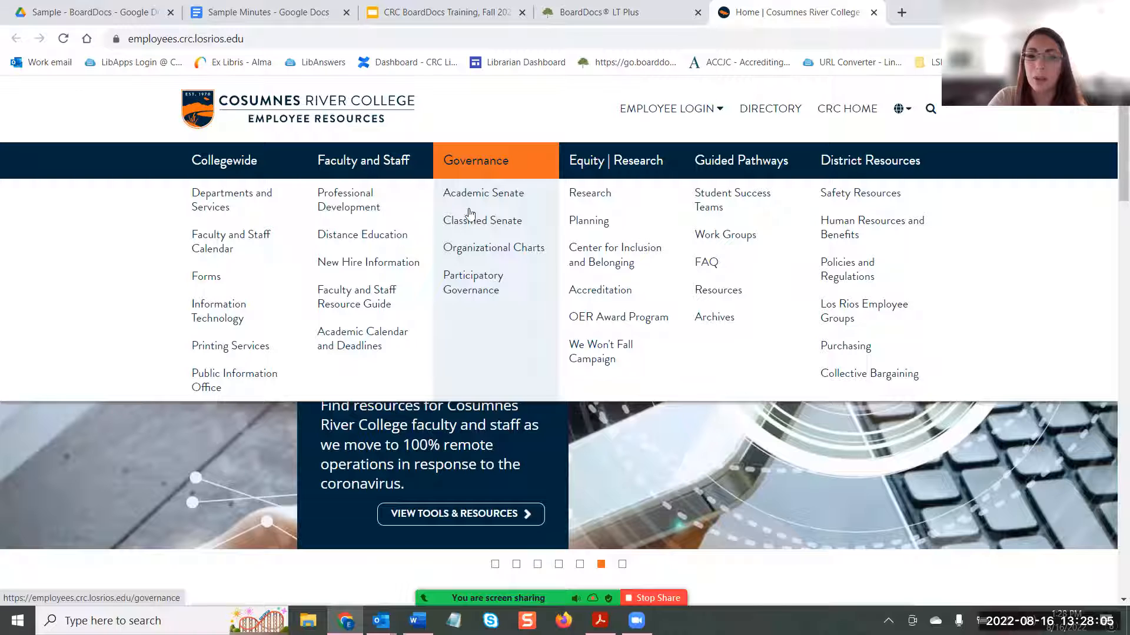
left_click(448, 293)
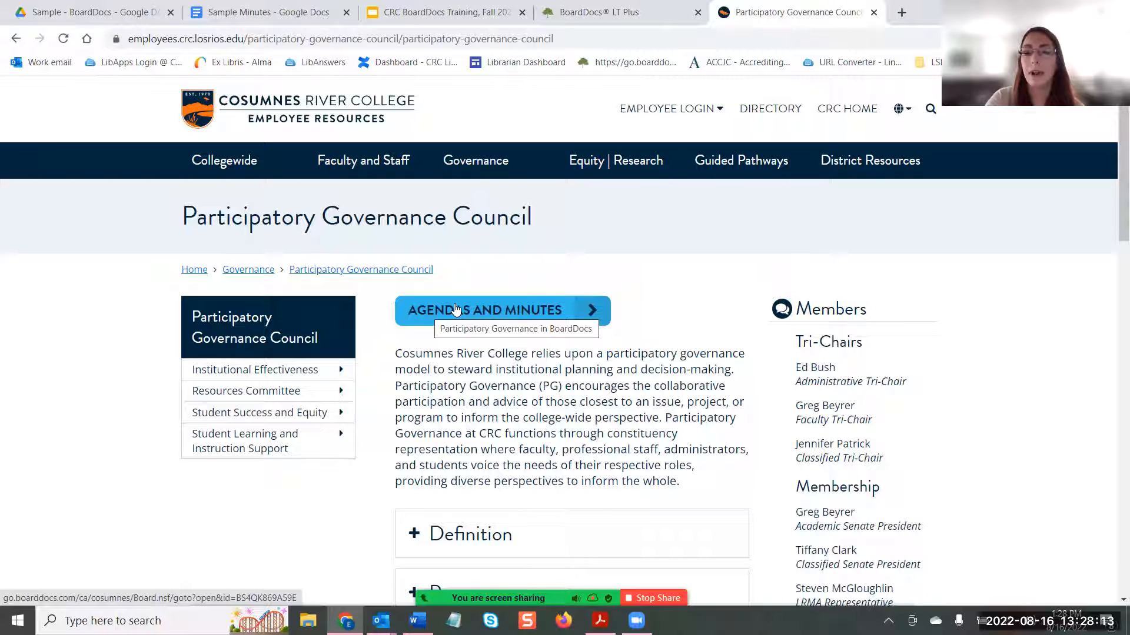
left_click(455, 309)
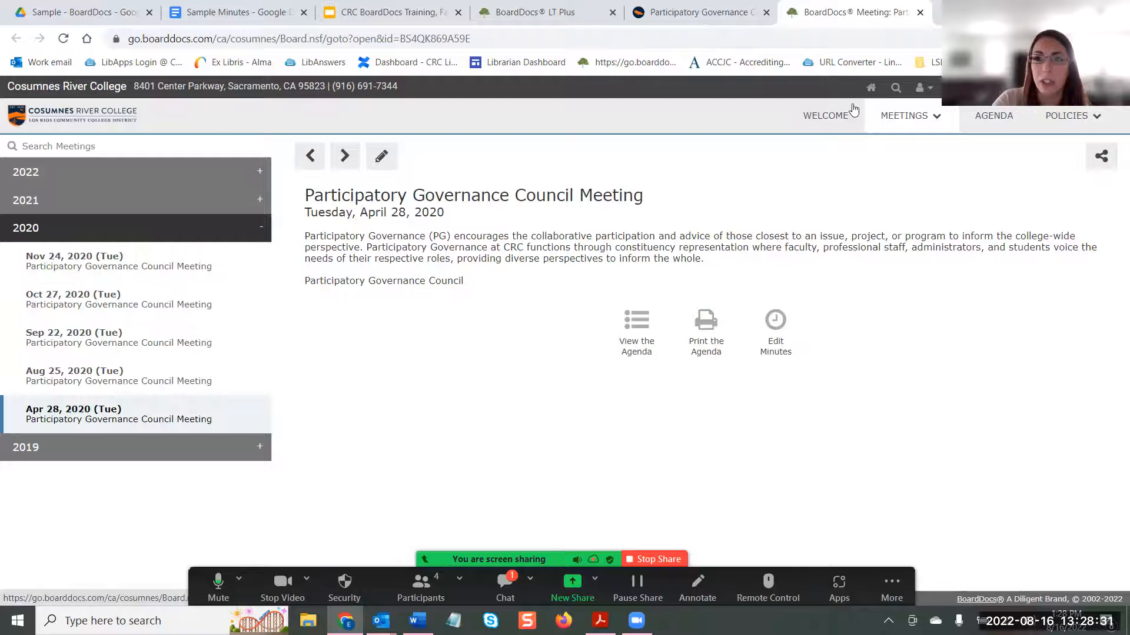
- Show the Participatory Governance welcome page and switch to the Sample committee
left_click(832, 115)
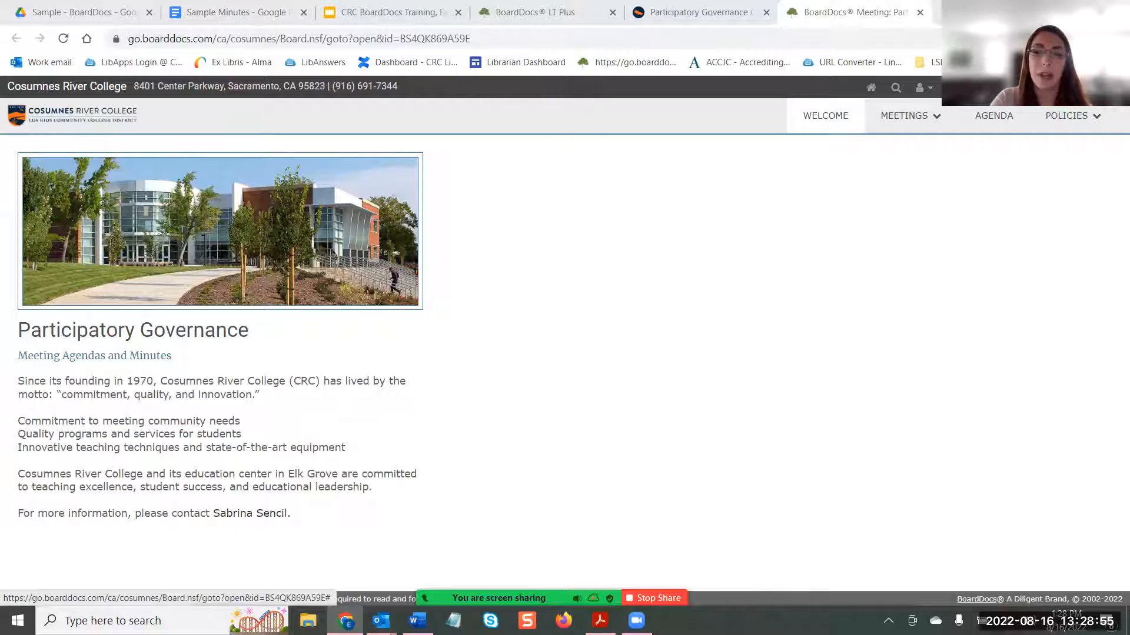
left_click(1064, 87)
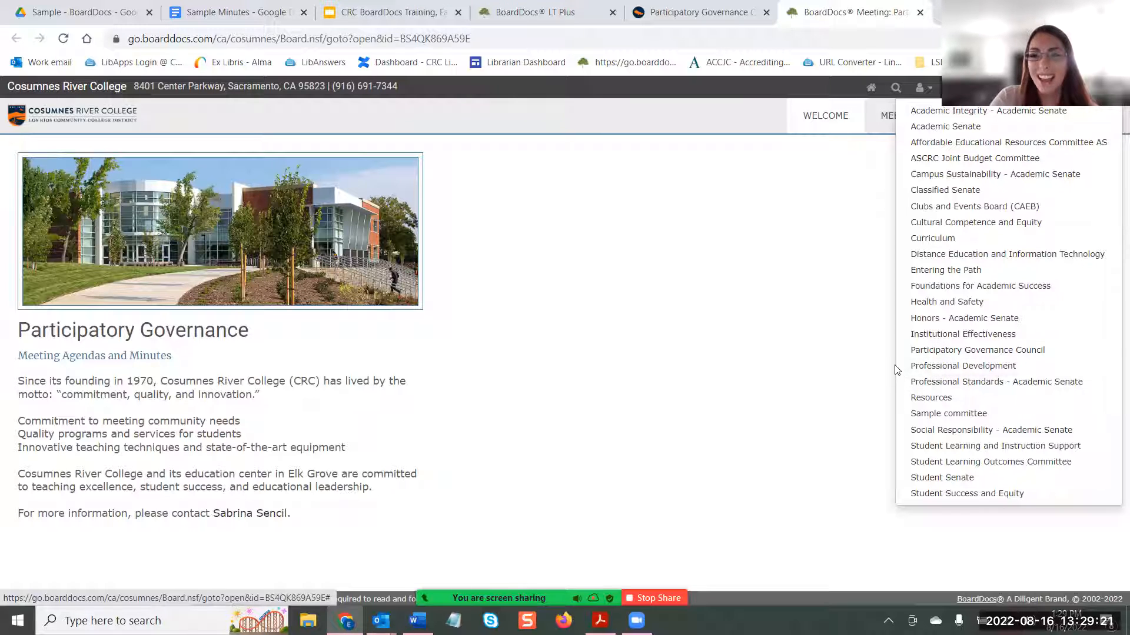
left_click(948, 415)
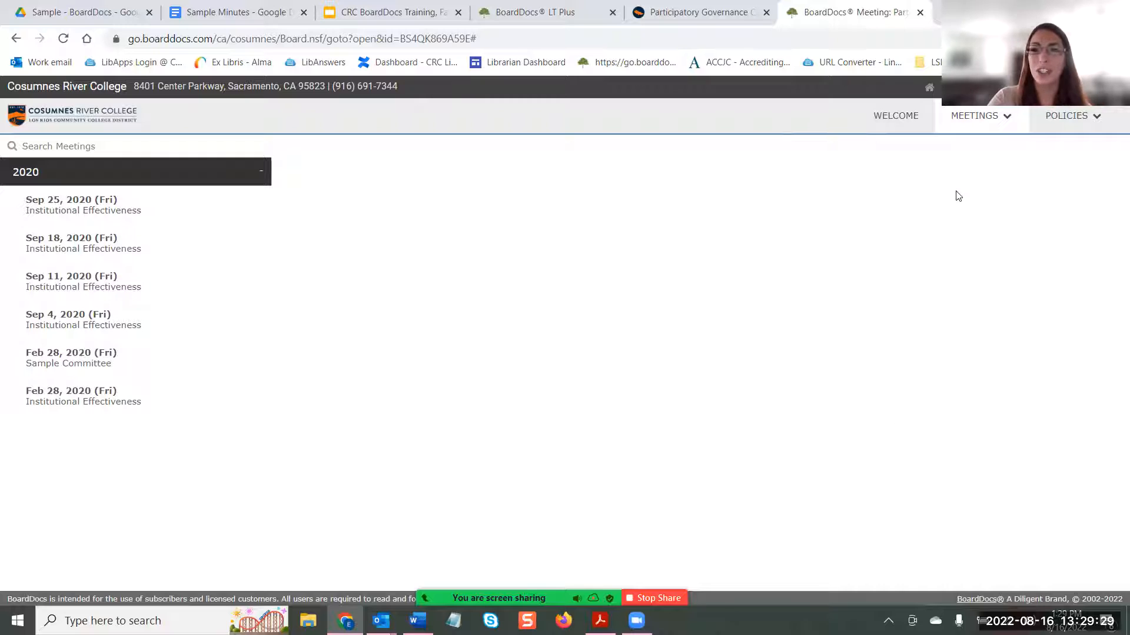
- List the Sample committee's draft meetings and show the option for creating a new draft meeting
left_click(1004, 116)
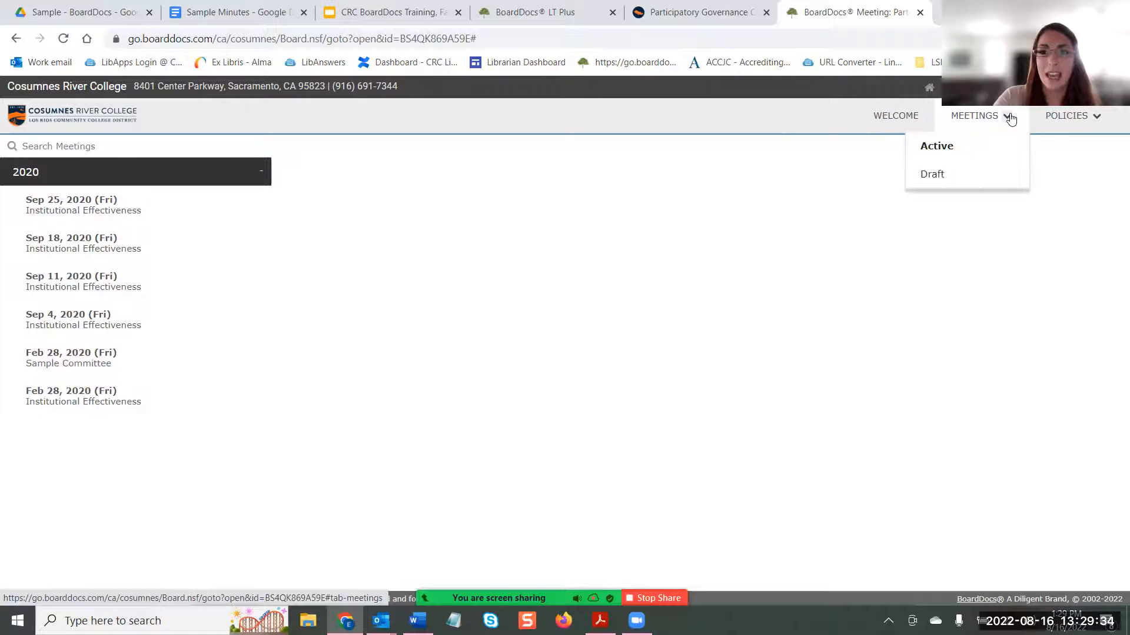
left_click(933, 175)
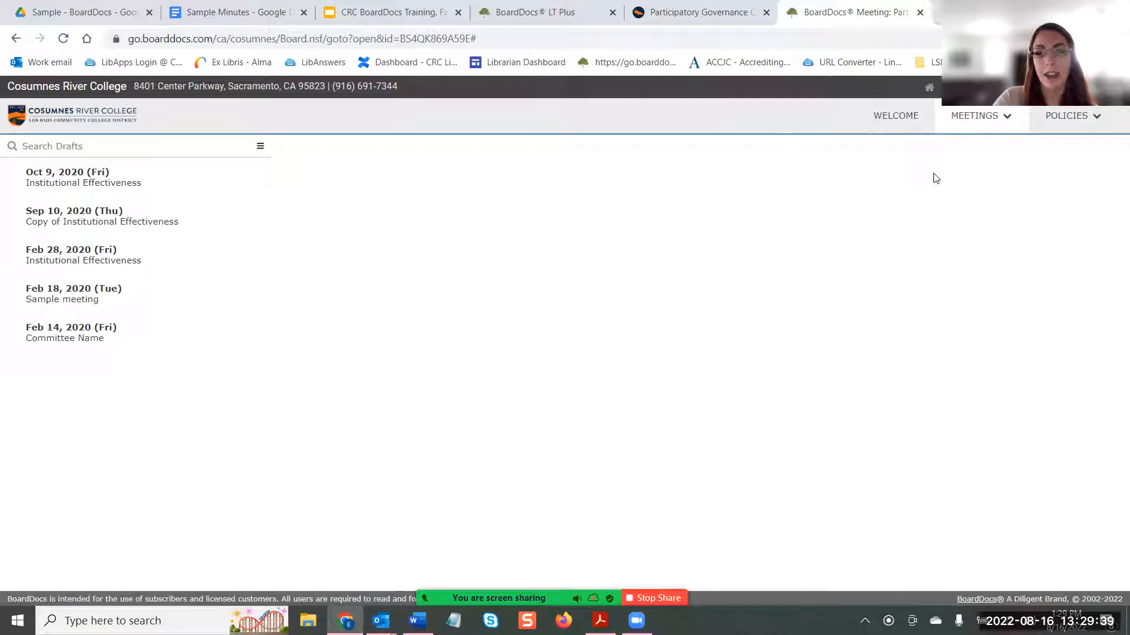
left_click(261, 147)
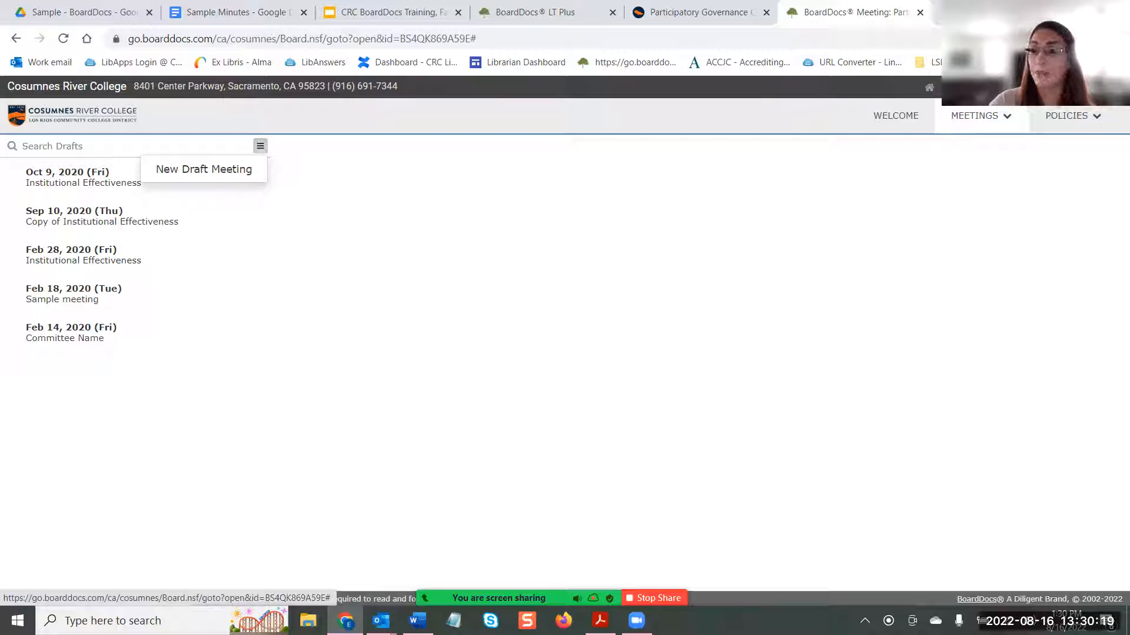
- Switch to the Institutional Effectiveness committee and open its active meeting of May 13, 2022
left_click(980, 116)
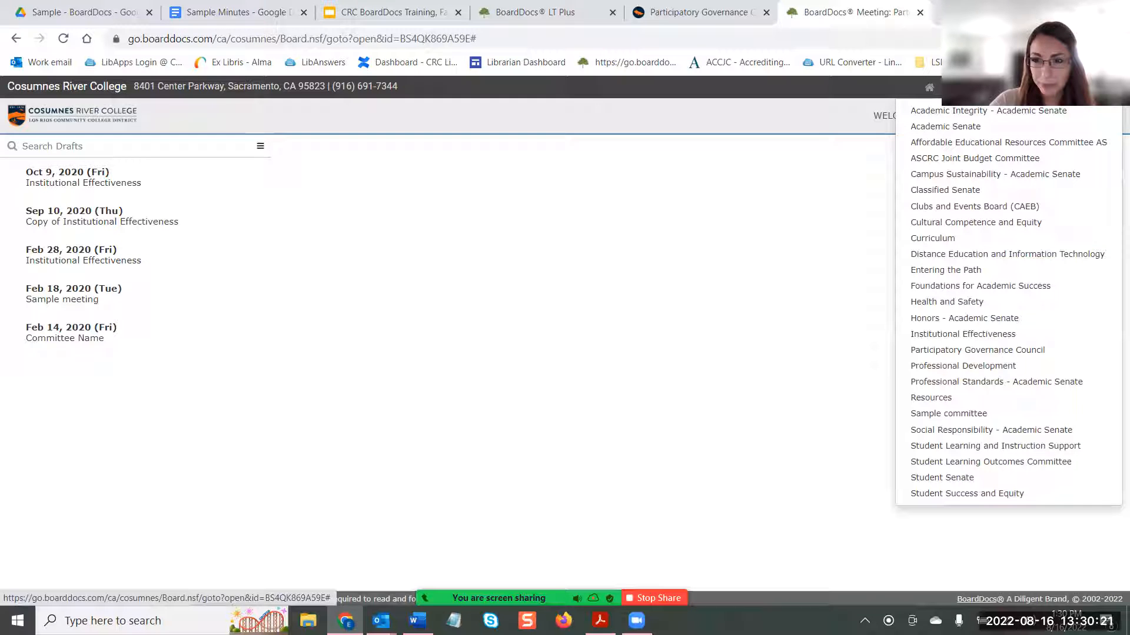
left_click(959, 334)
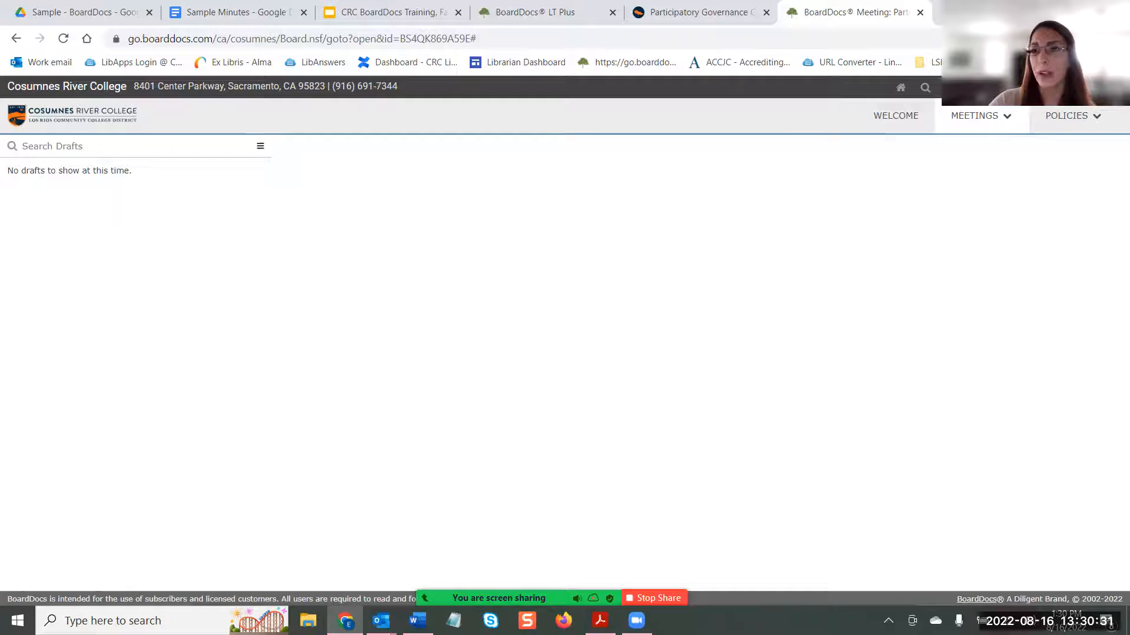
left_click(1012, 119)
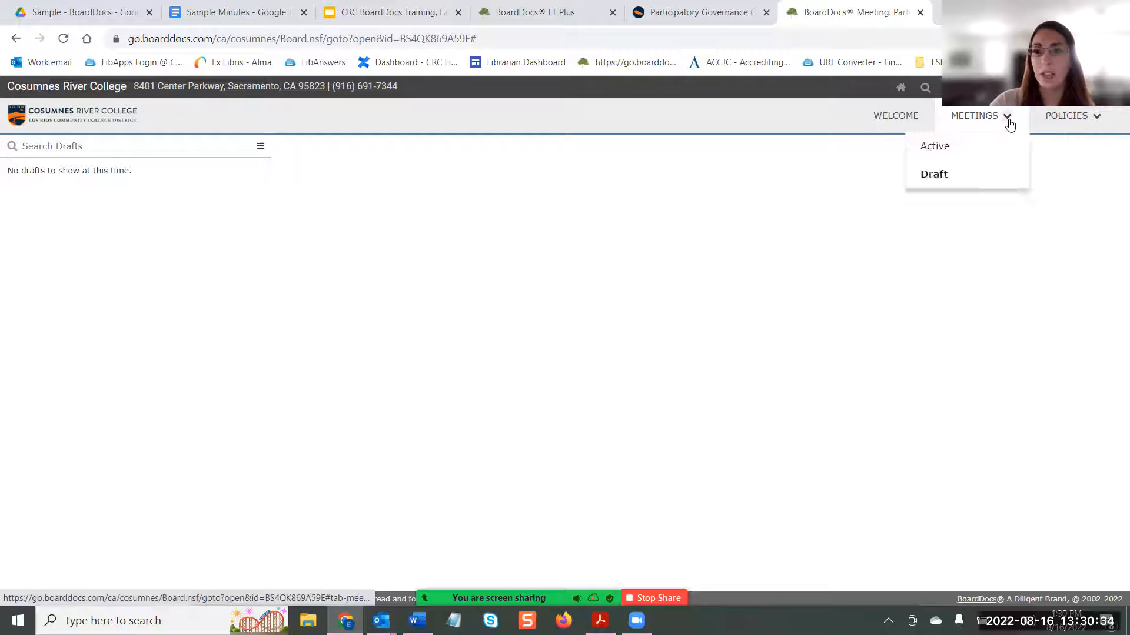
left_click(925, 153)
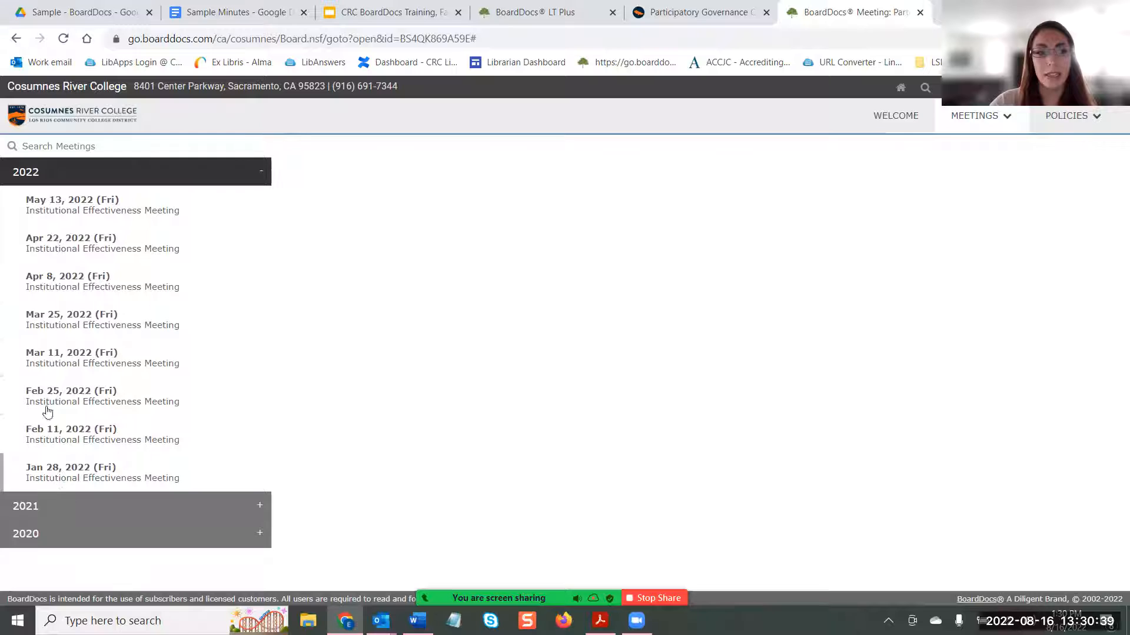
left_click(61, 201)
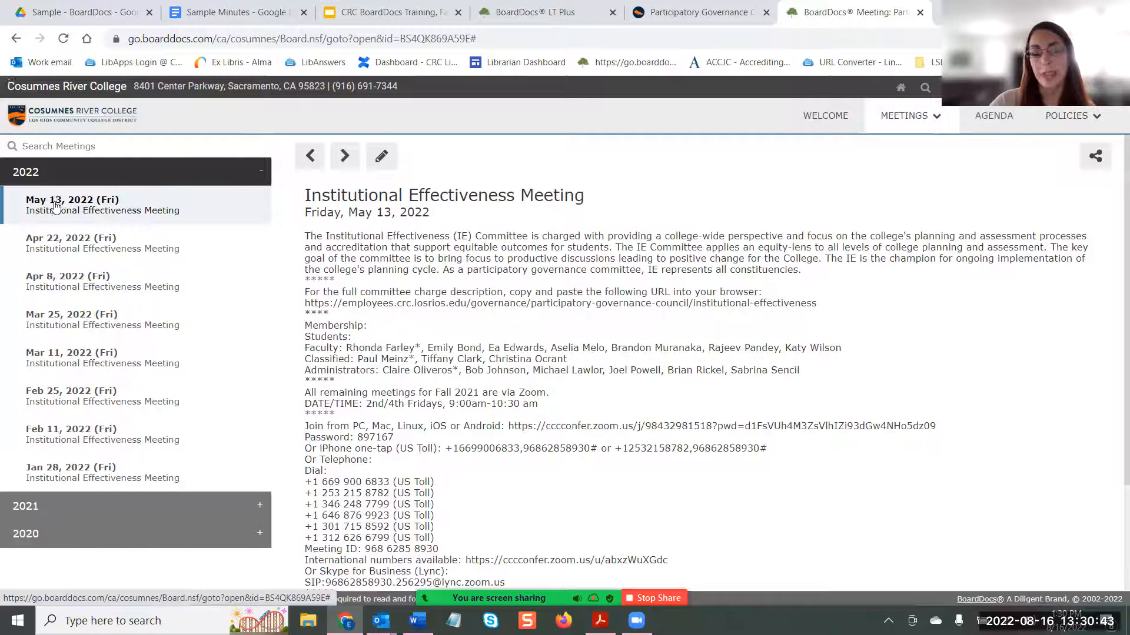
- Duplicate the May 13, 2022 meeting with all agenda items except the three under Discussion Items, leaving attachments out
right_click(54, 206)
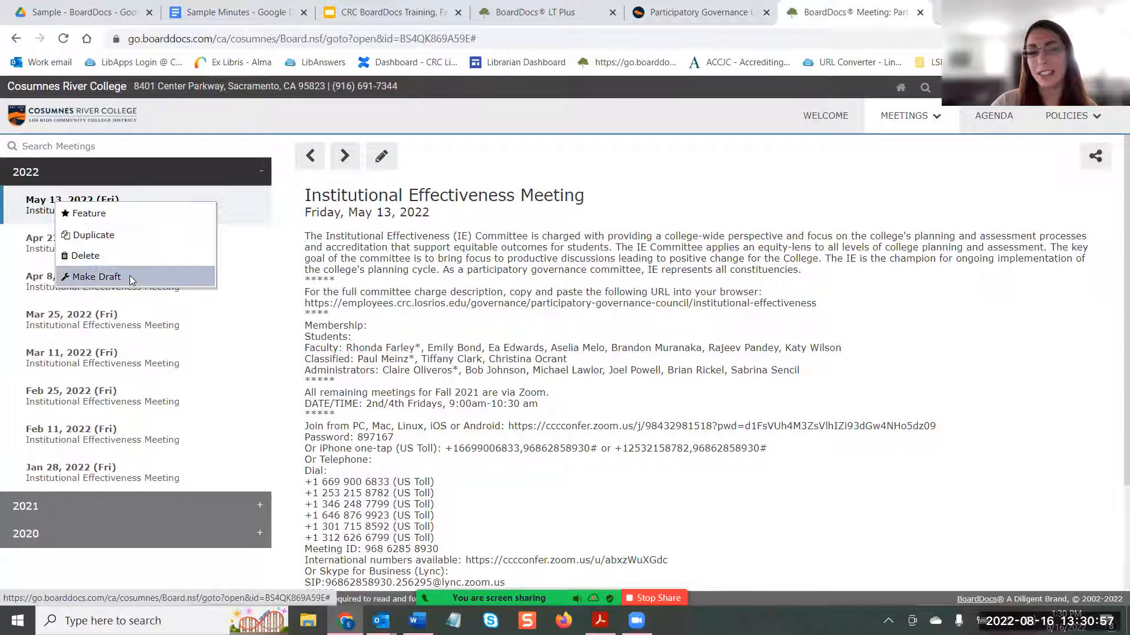
left_click(127, 236)
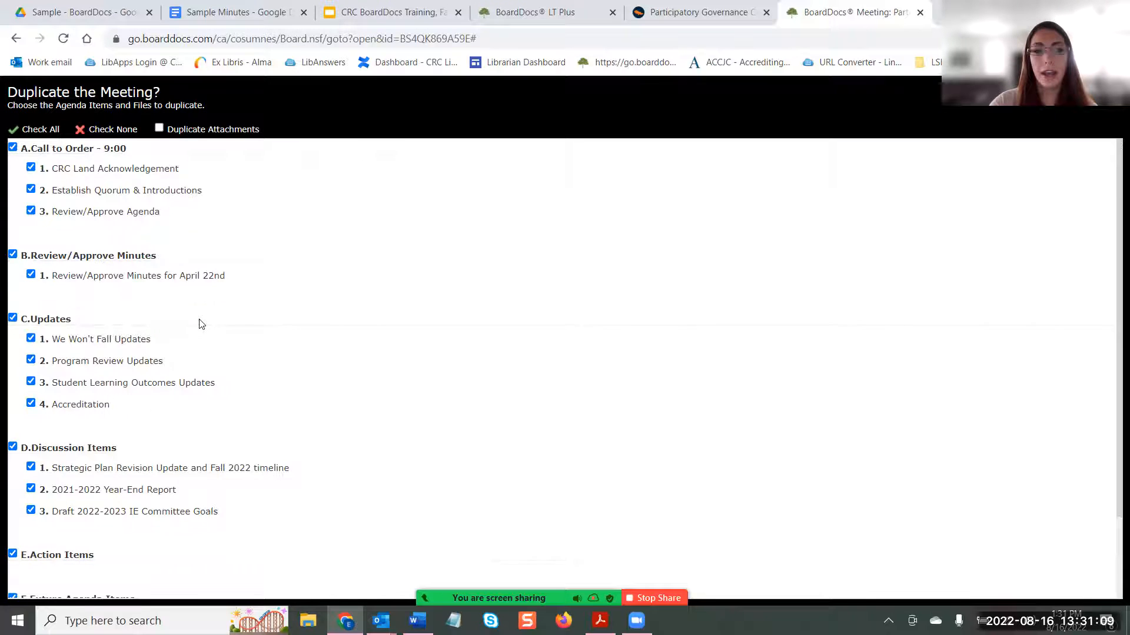
scroll(194, 321, "down", 1)
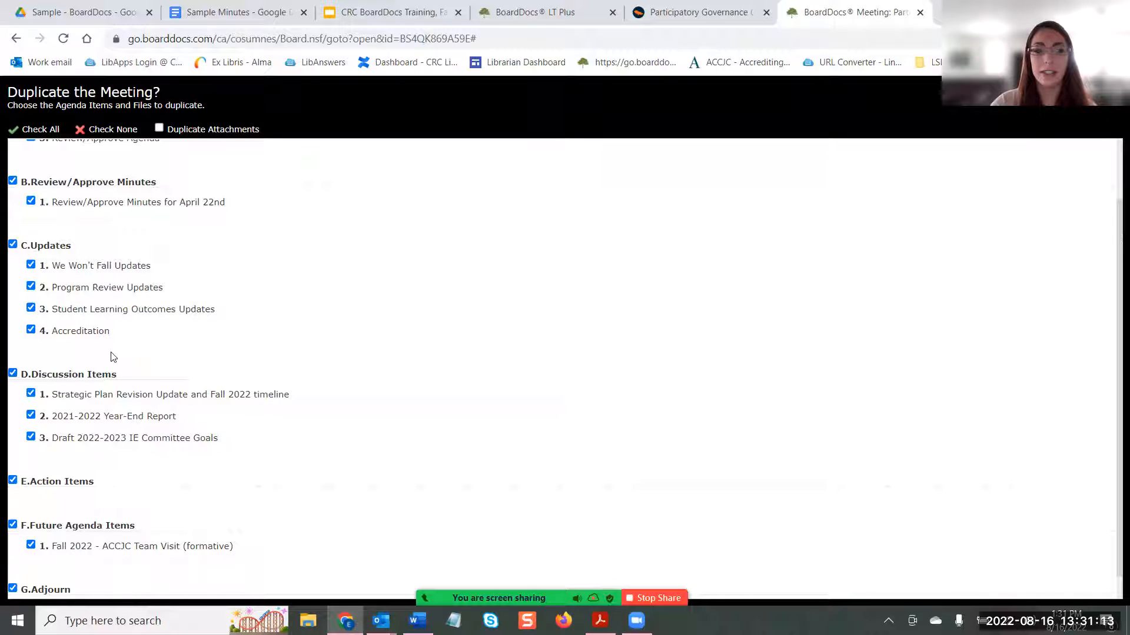
scroll(88, 368, "down", 1)
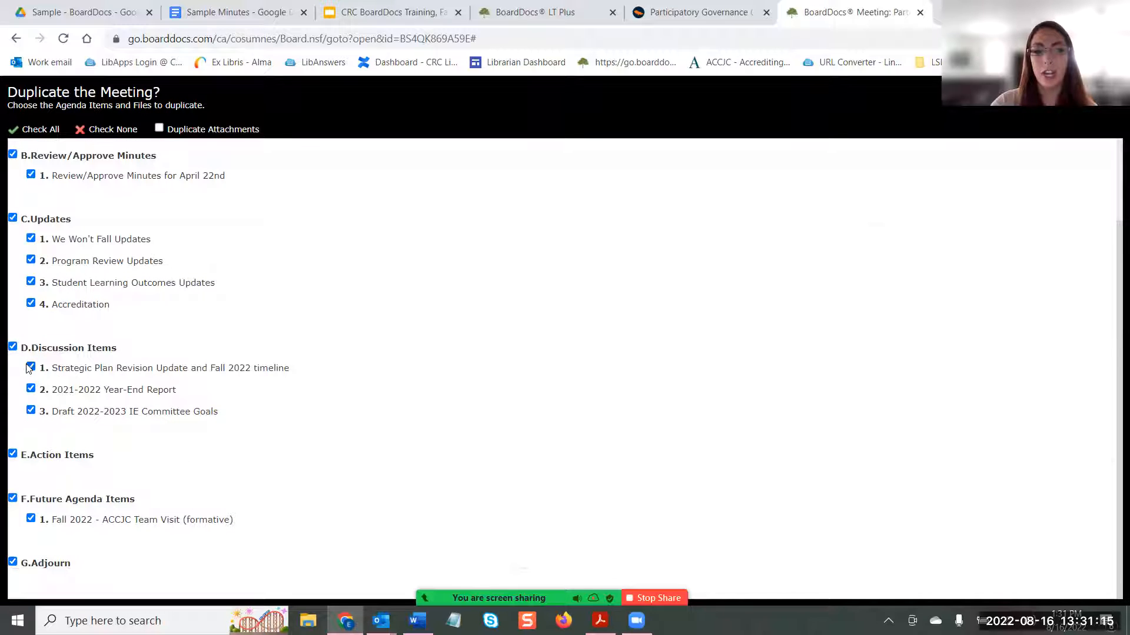
left_click(31, 389)
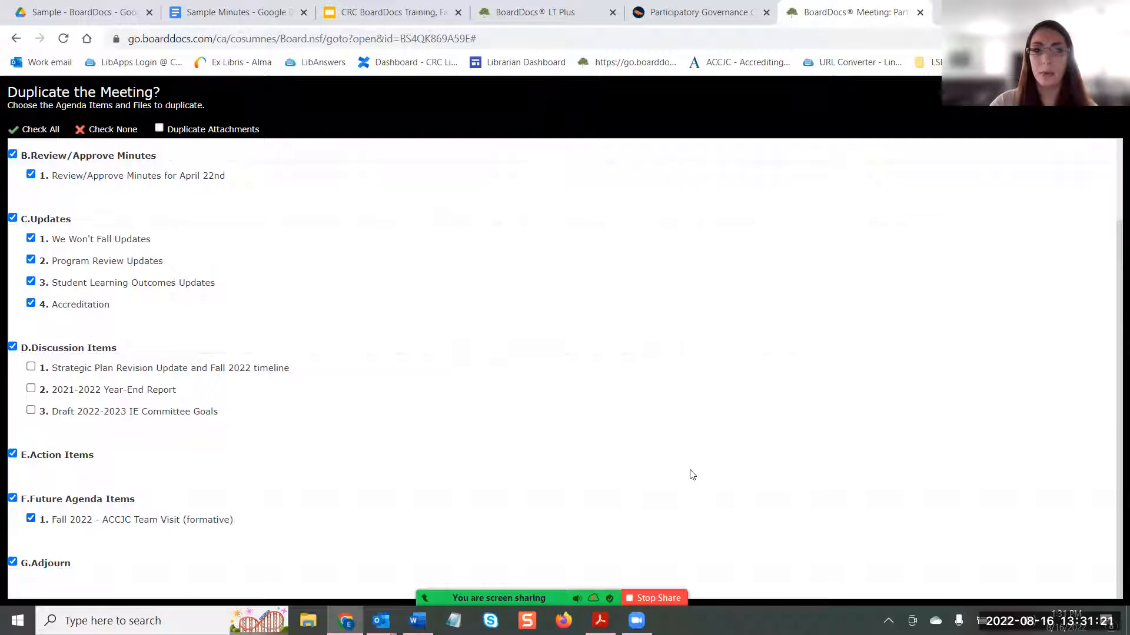
scroll(424, 245, "up", 2)
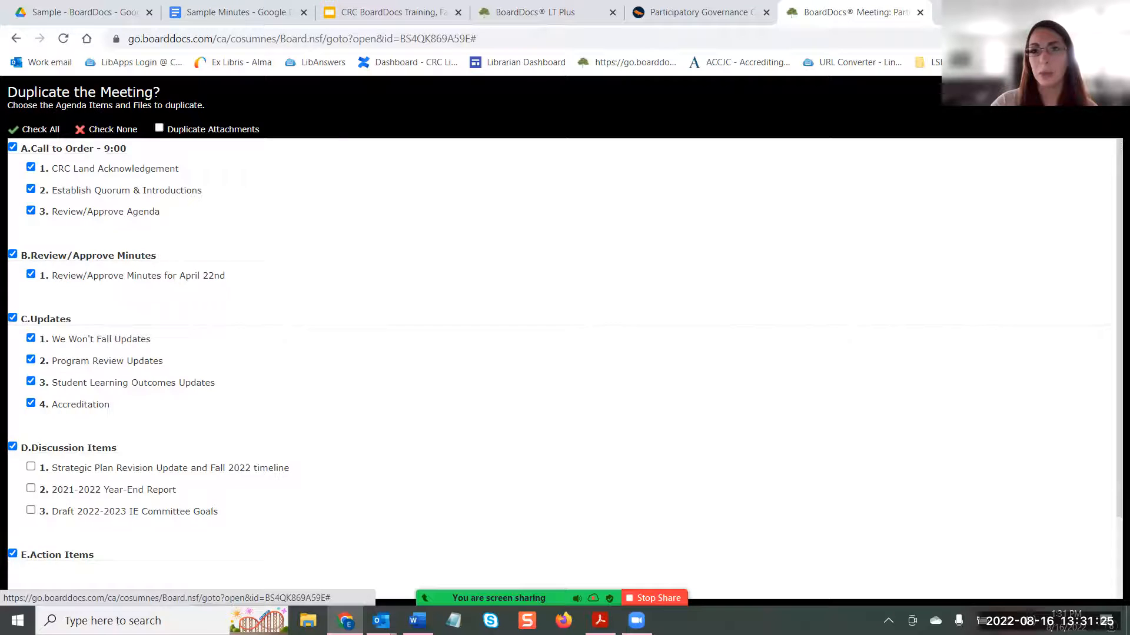
left_click(1052, 94)
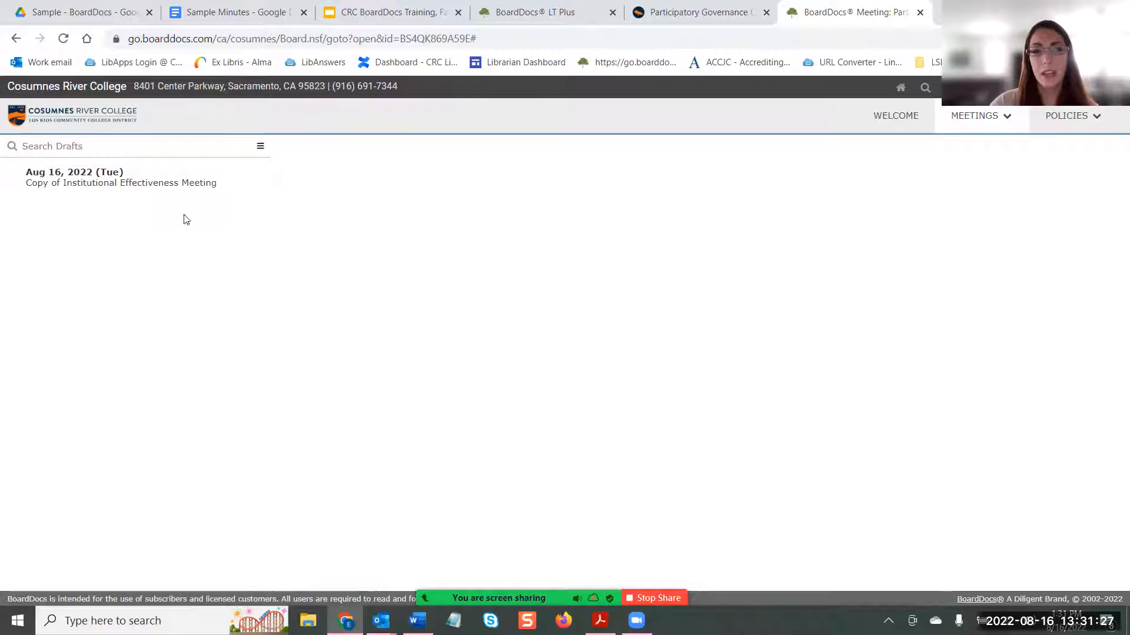
- Open the duplicated Institutional Effectiveness draft for editing and review its description text
left_click(49, 184)
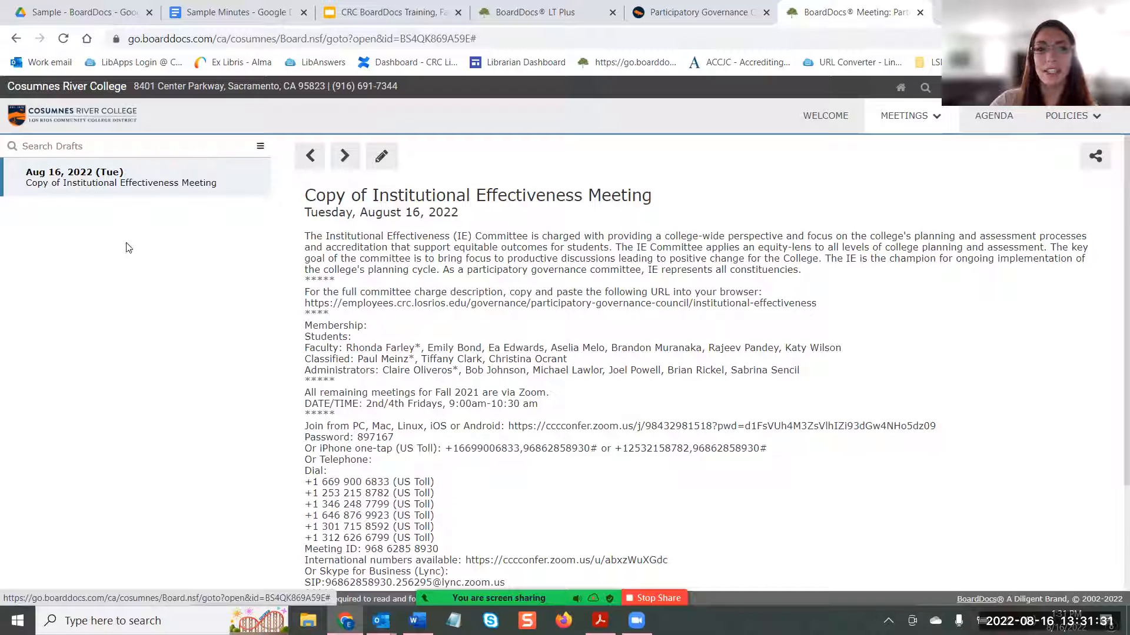
left_click(388, 160)
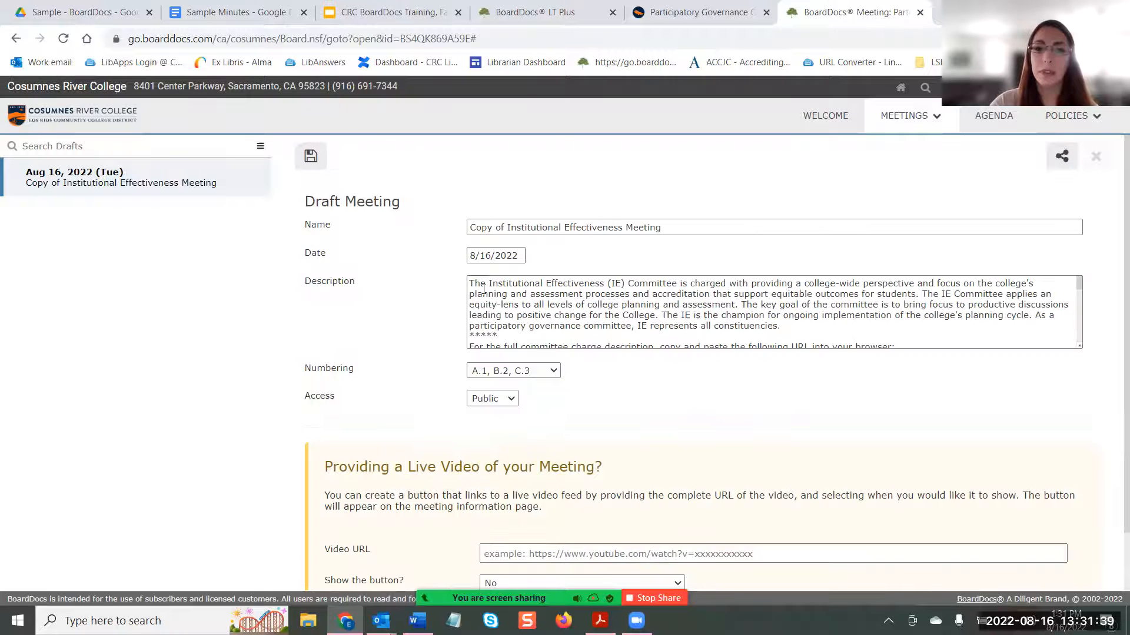
scroll(486, 289, "down", 2)
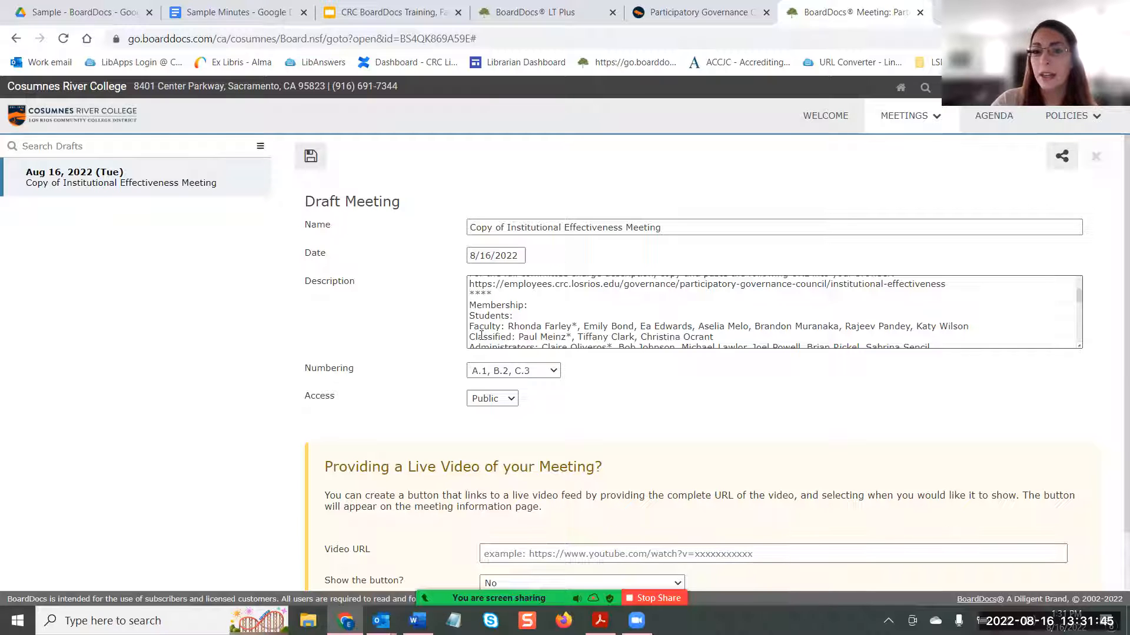
scroll(481, 336, "down", 2)
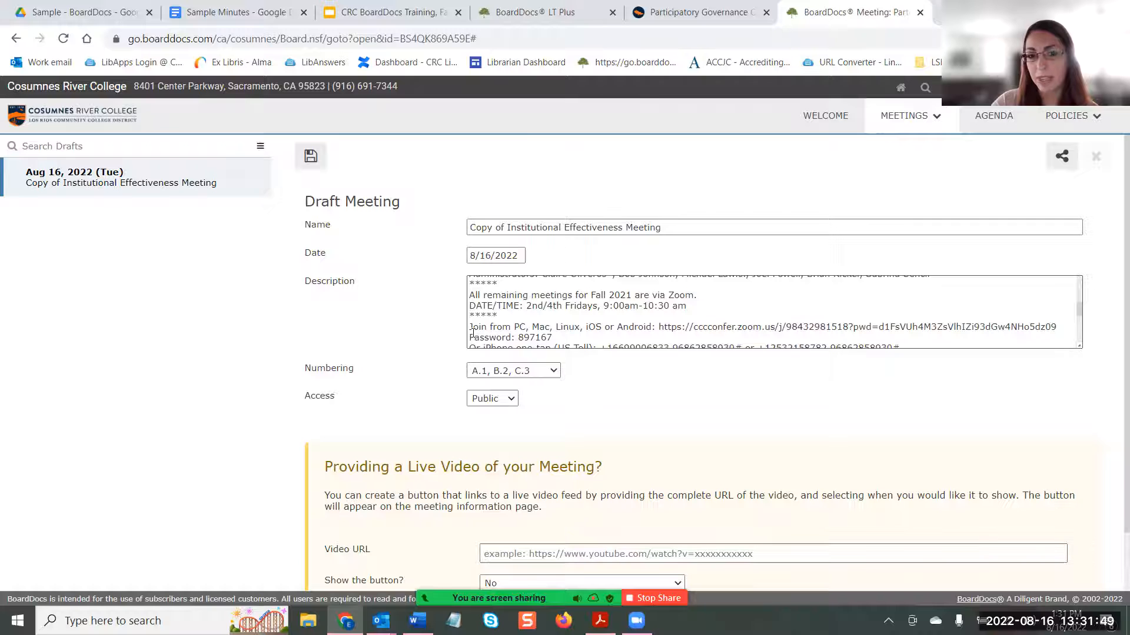
scroll(473, 332, "up", 3)
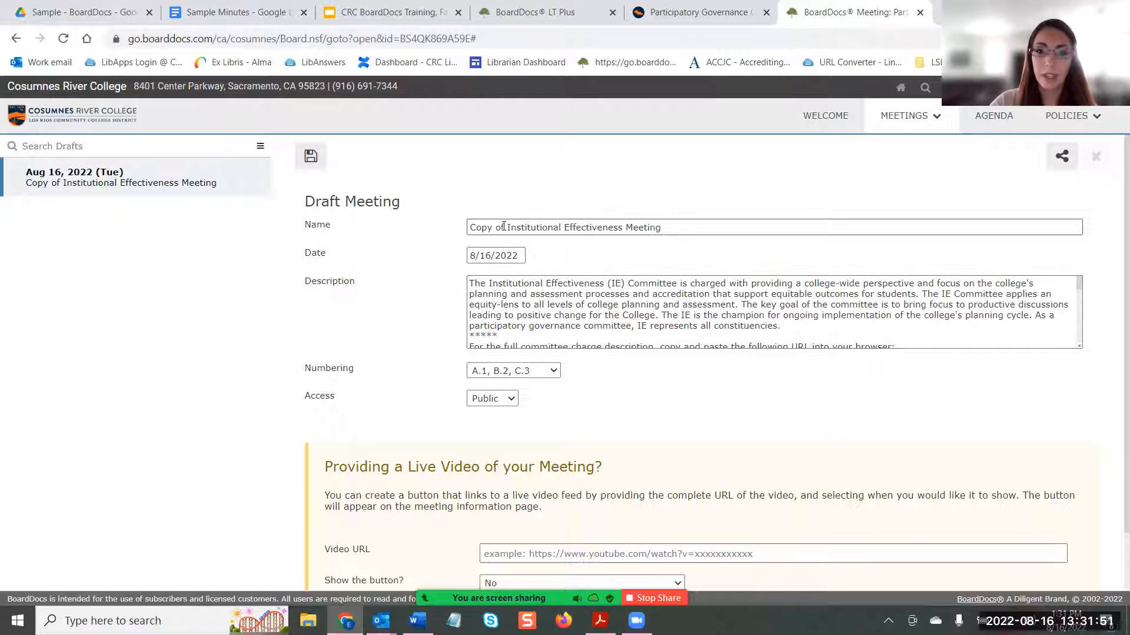
- Remove "Copy of" from the draft meeting's name, set its date to 09/09/2022, and save the draft
left_click_drag(470, 230, 505, 229)
key("BackSpace")
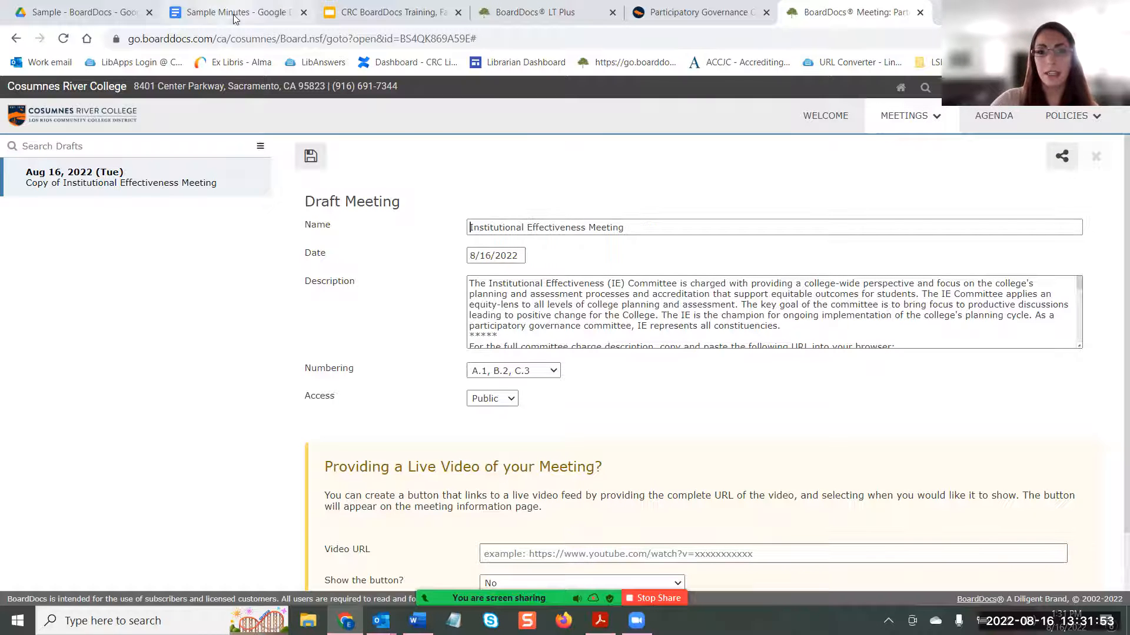
left_click(485, 255)
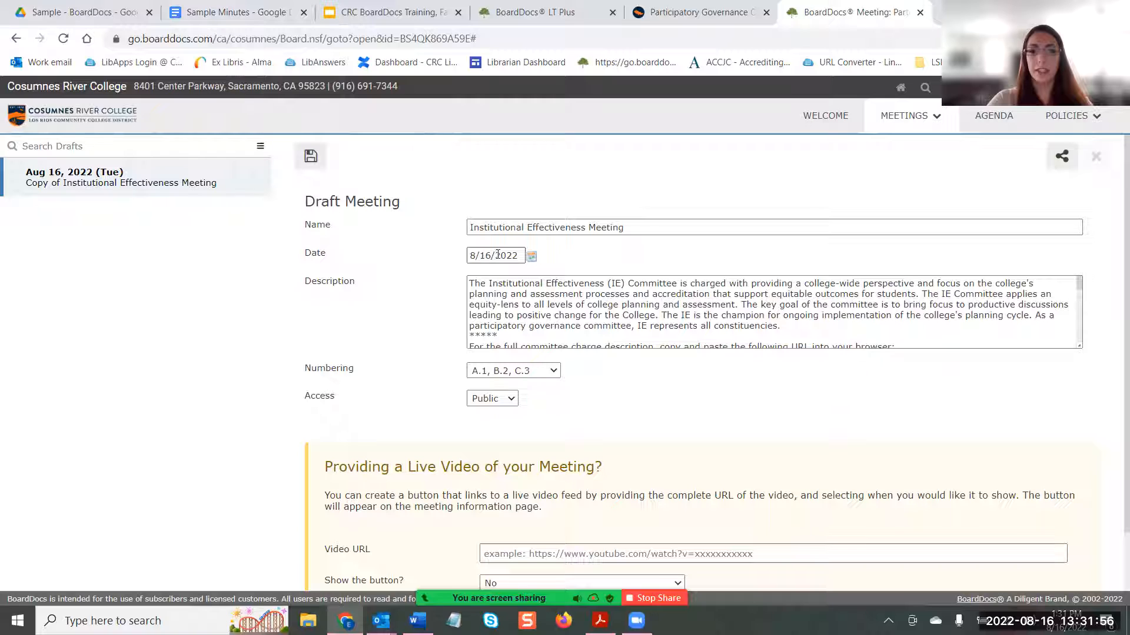
left_click(532, 258)
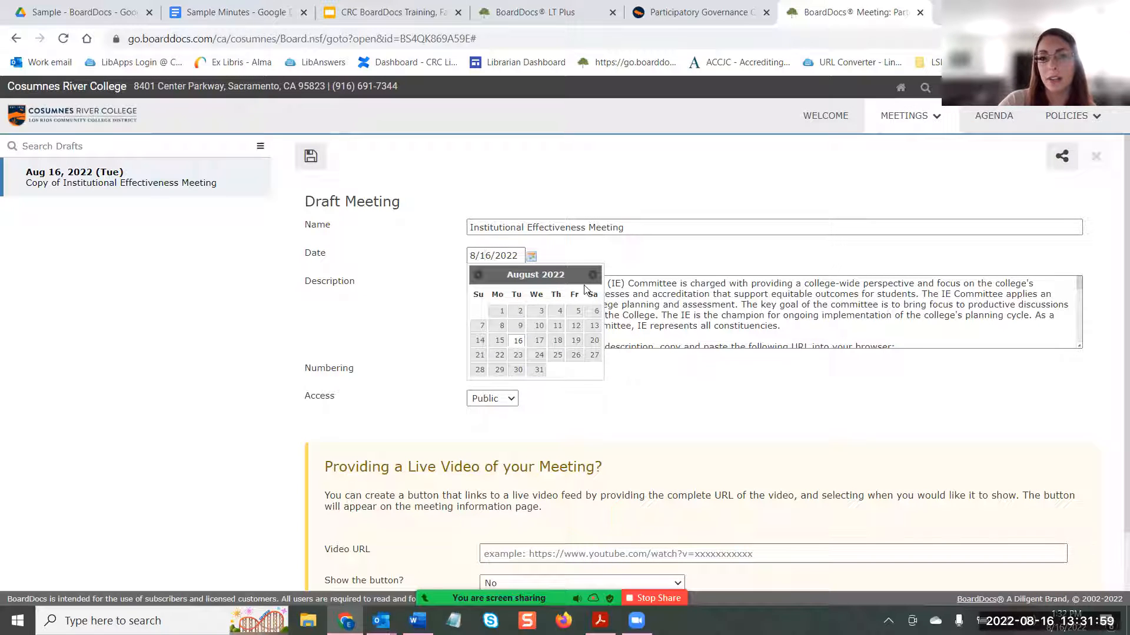
left_click(593, 274)
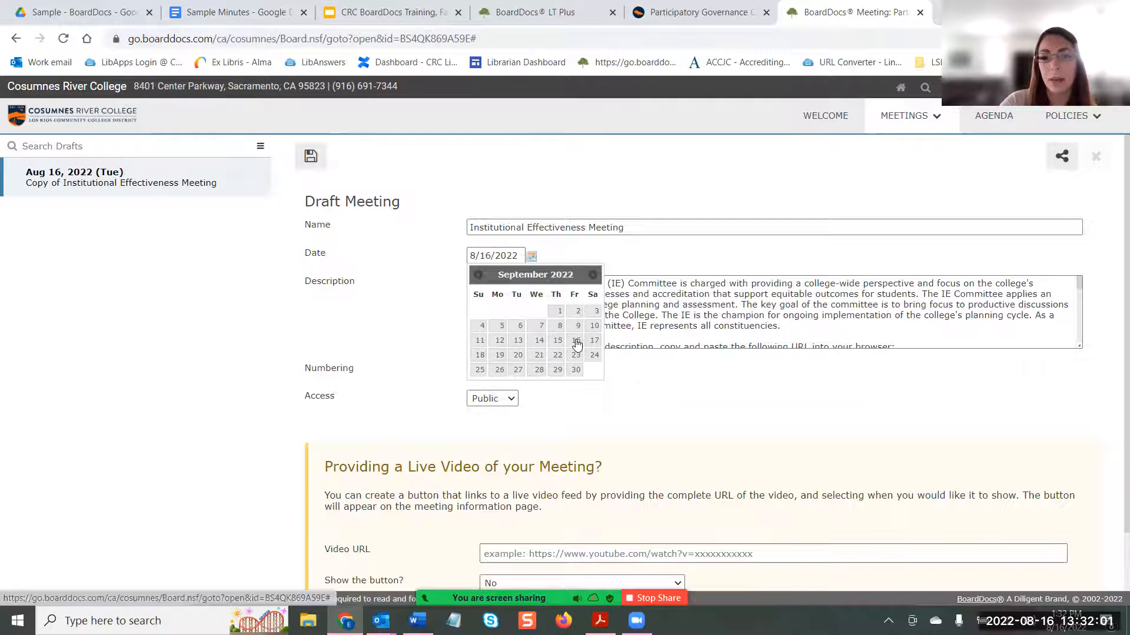
left_click(577, 326)
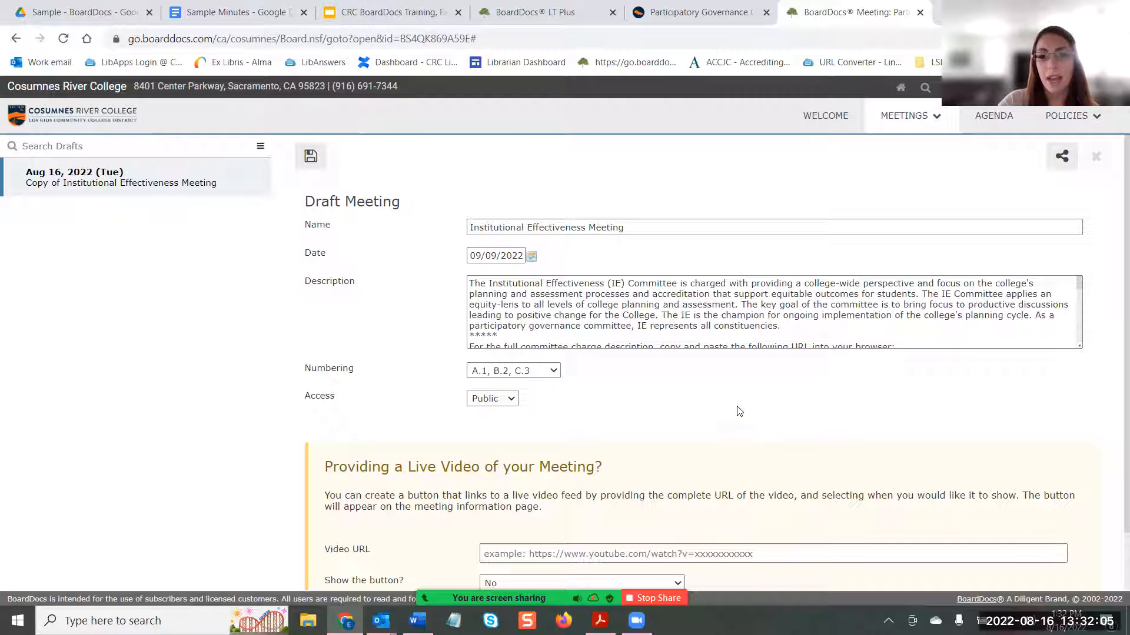
scroll(748, 302, "down", 1)
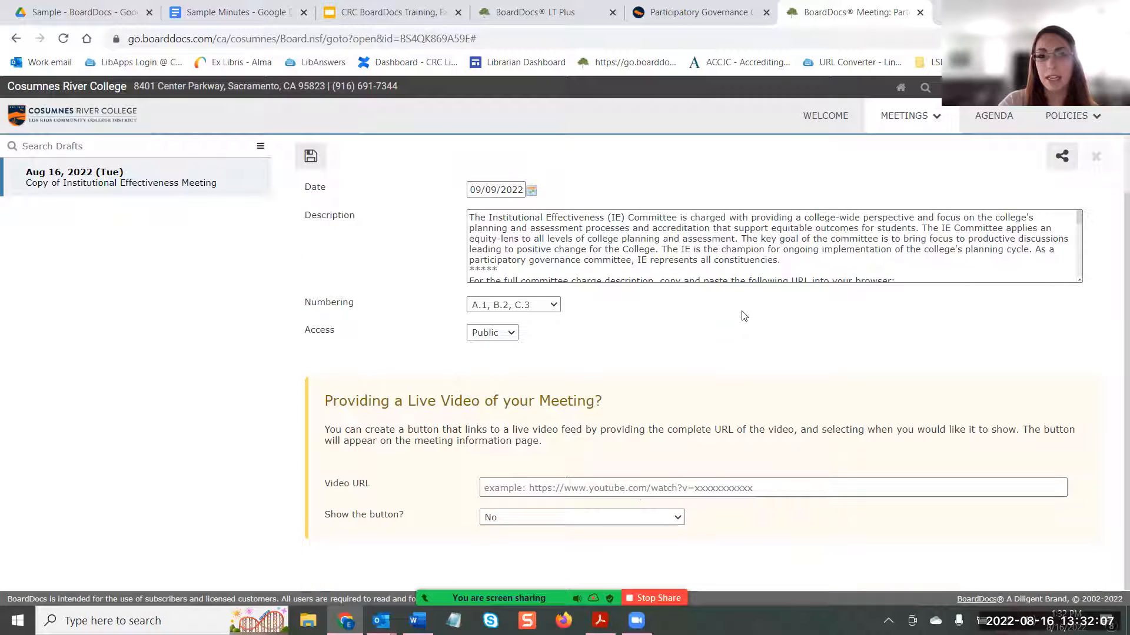
scroll(899, 313, "up", 1)
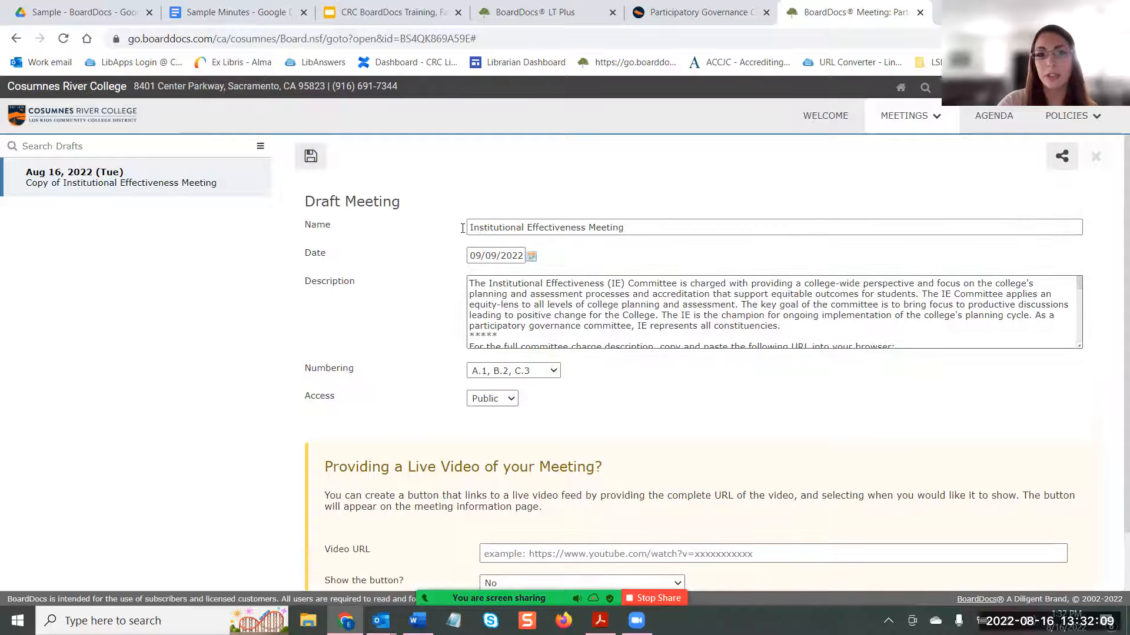
left_click(308, 162)
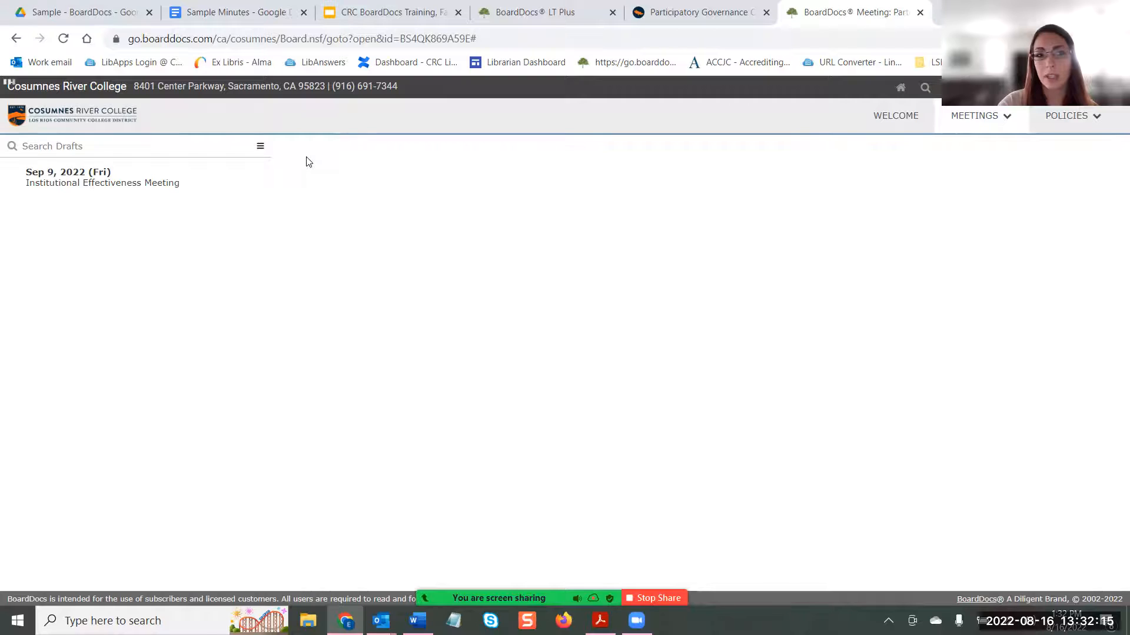
- Open the September 9, 2022 draft's agenda and show the options available for the Call to Order category
left_click(118, 176)
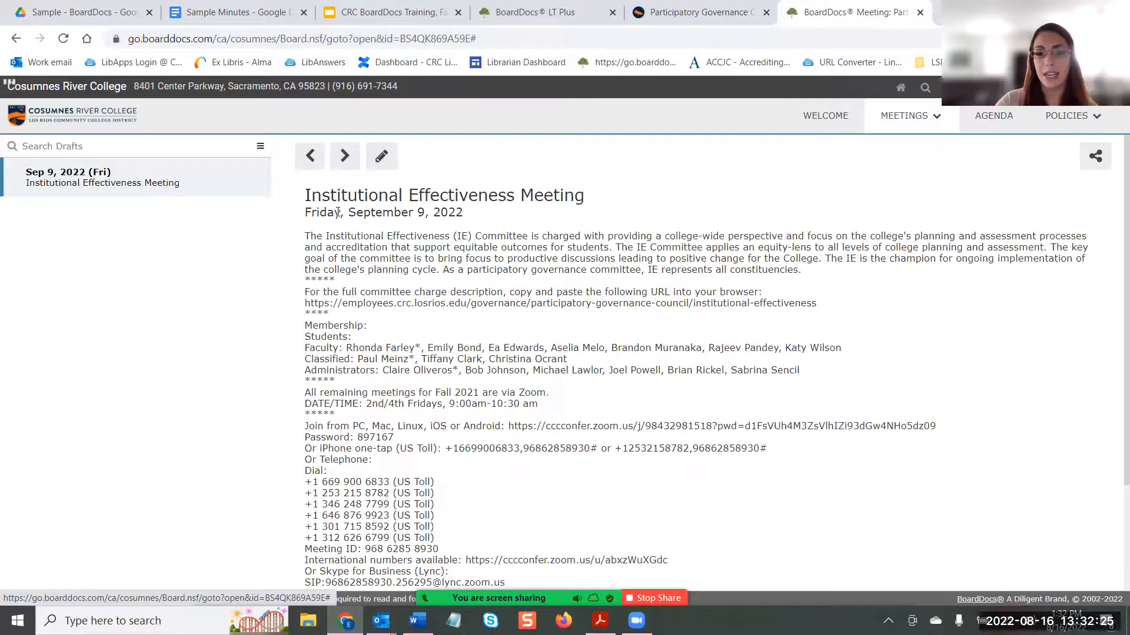
scroll(807, 324, "down", 3)
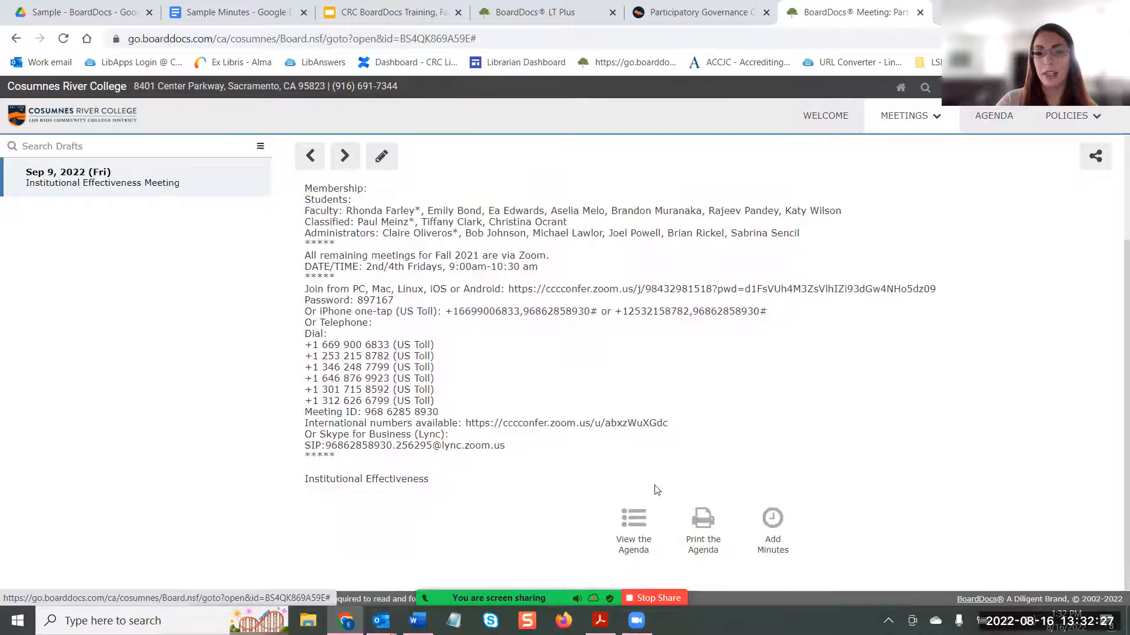
left_click(634, 523)
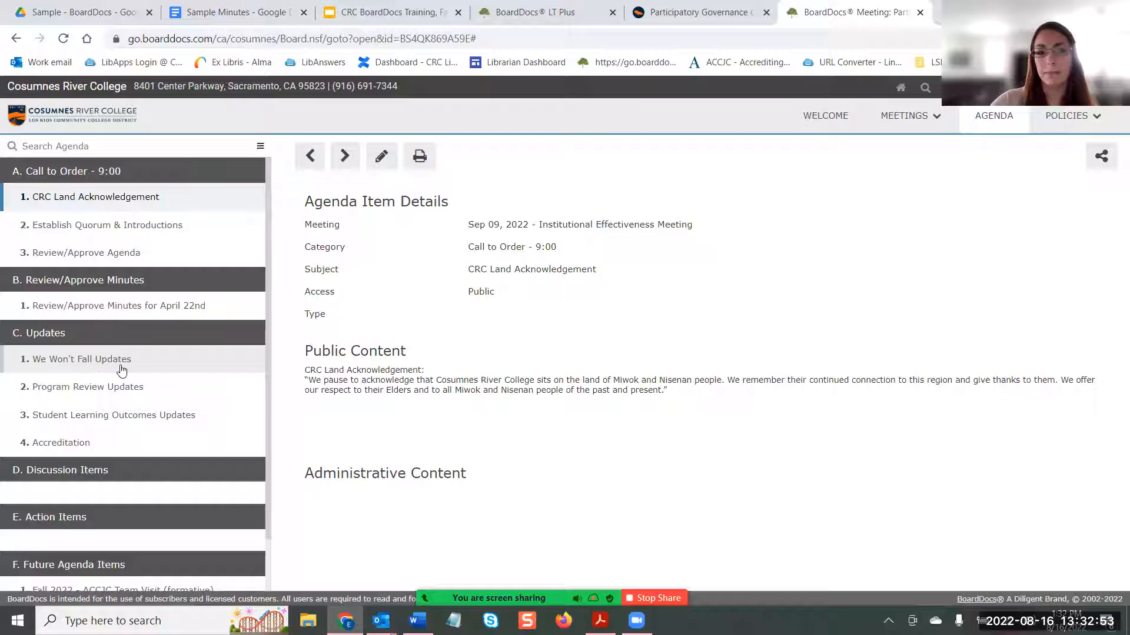
right_click(157, 169)
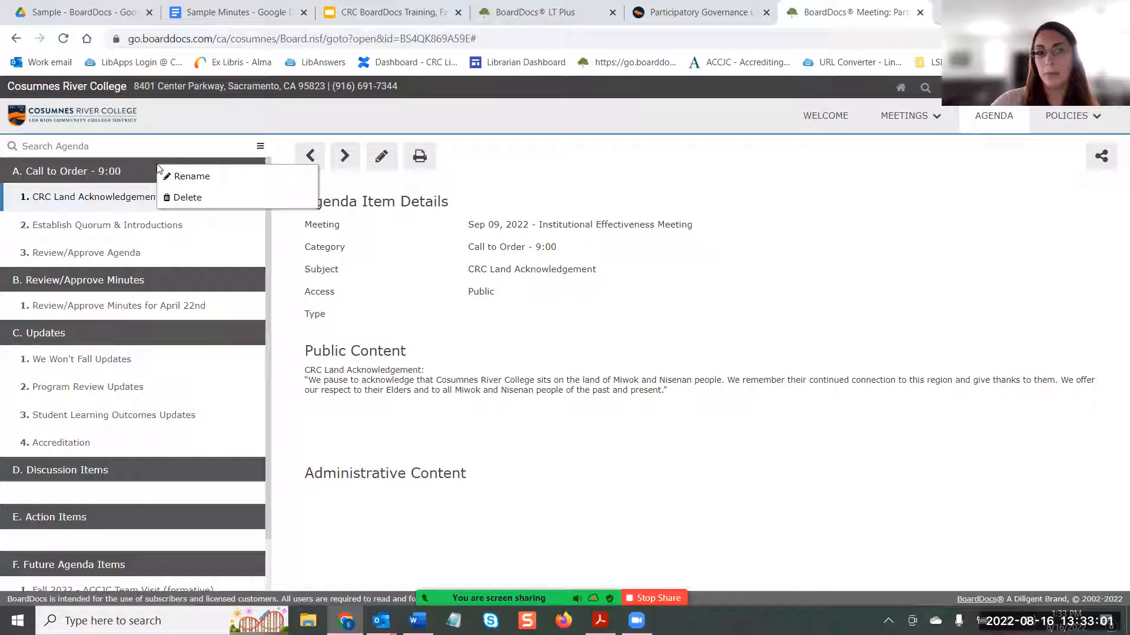
left_click(108, 197)
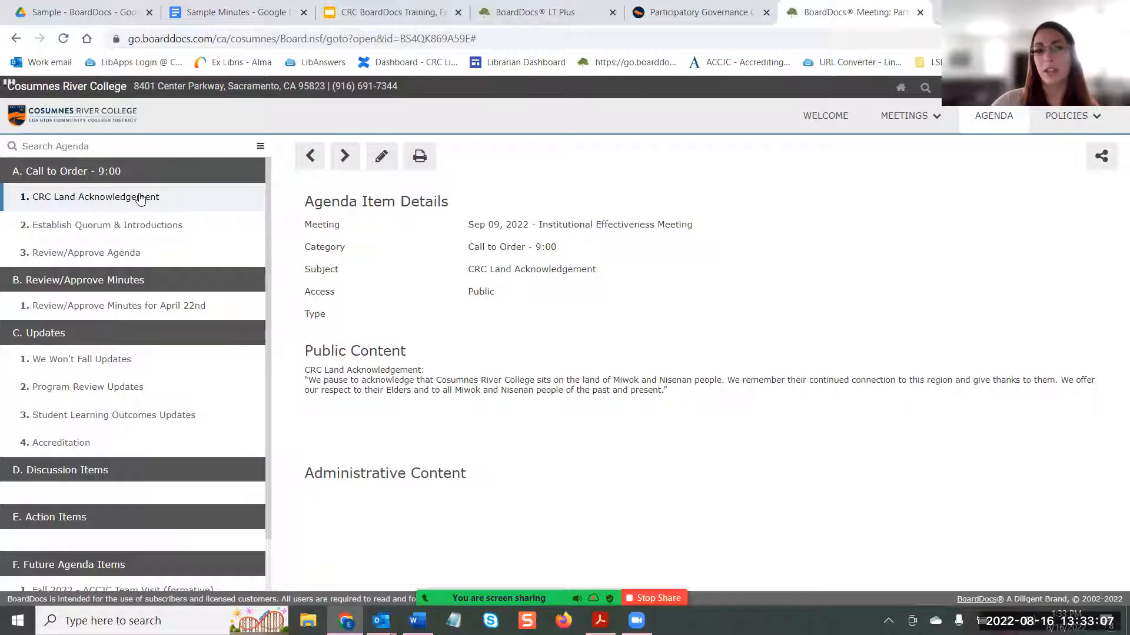
- Edit the CRC Land Acknowledgement agenda item, assign it the Action Items type, and save it
left_click(381, 157)
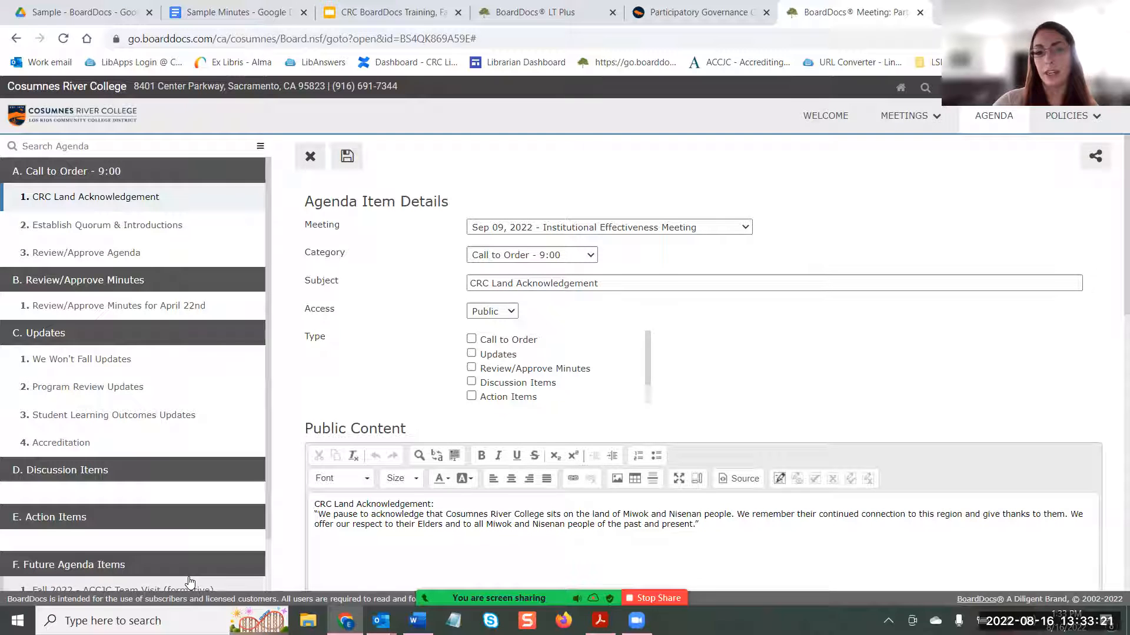
scroll(960, 348, "down", 1)
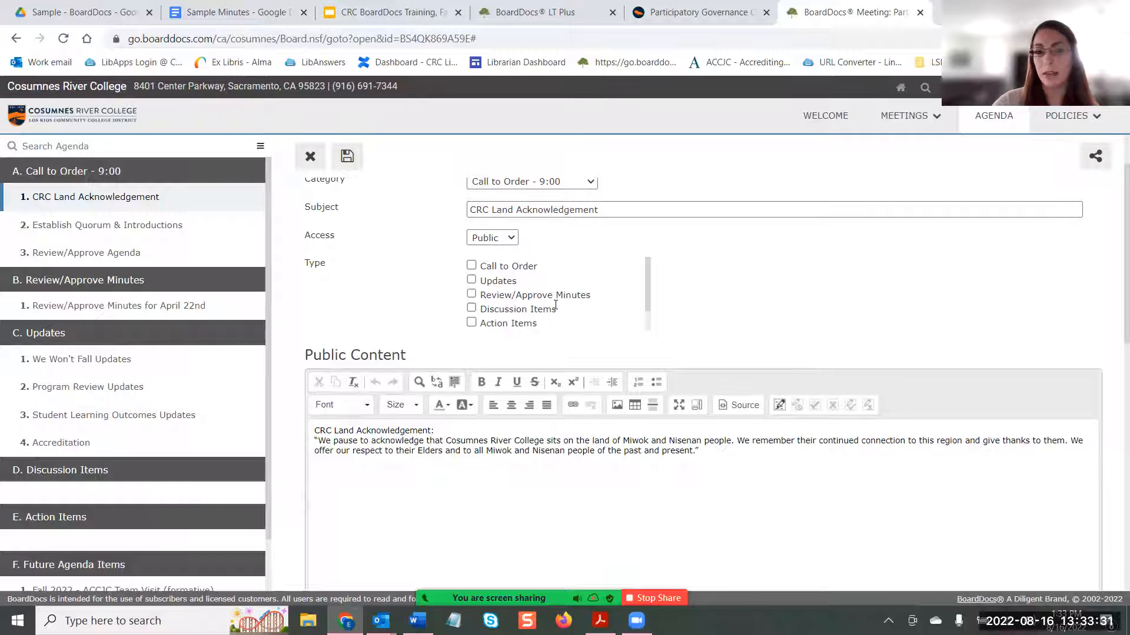
scroll(555, 305, "down", 2)
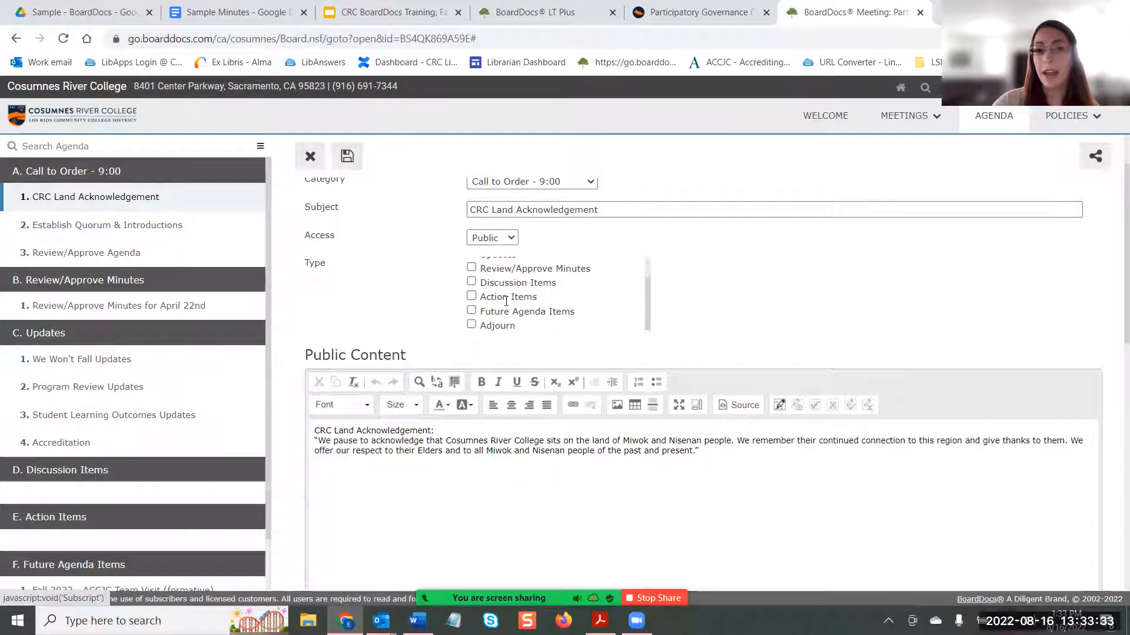
left_click(472, 297)
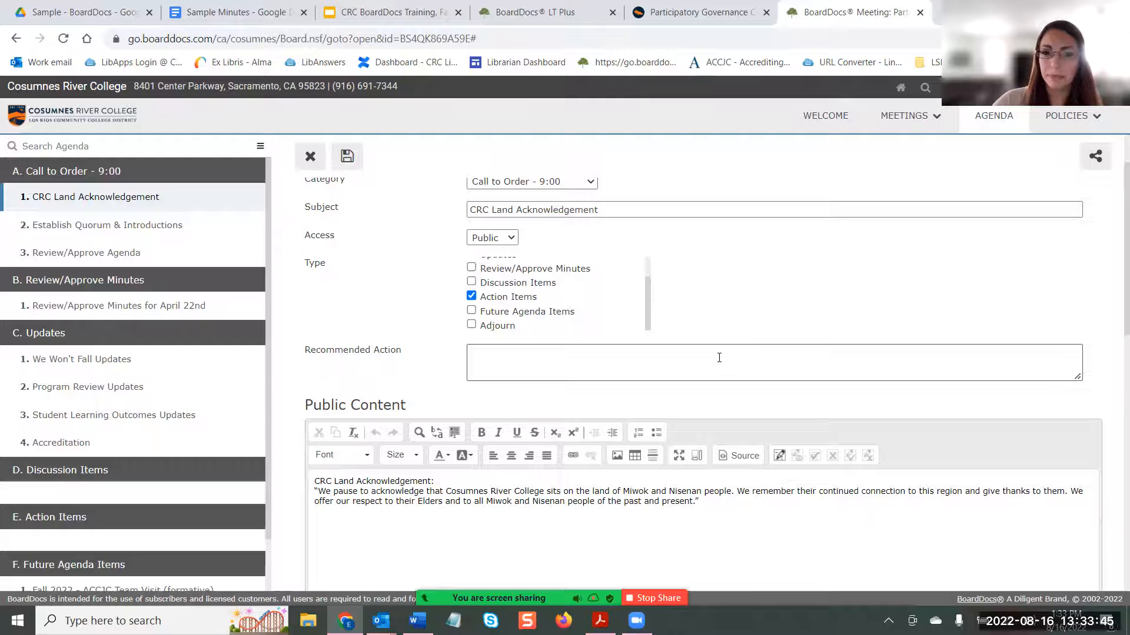
scroll(736, 353, "up", 1)
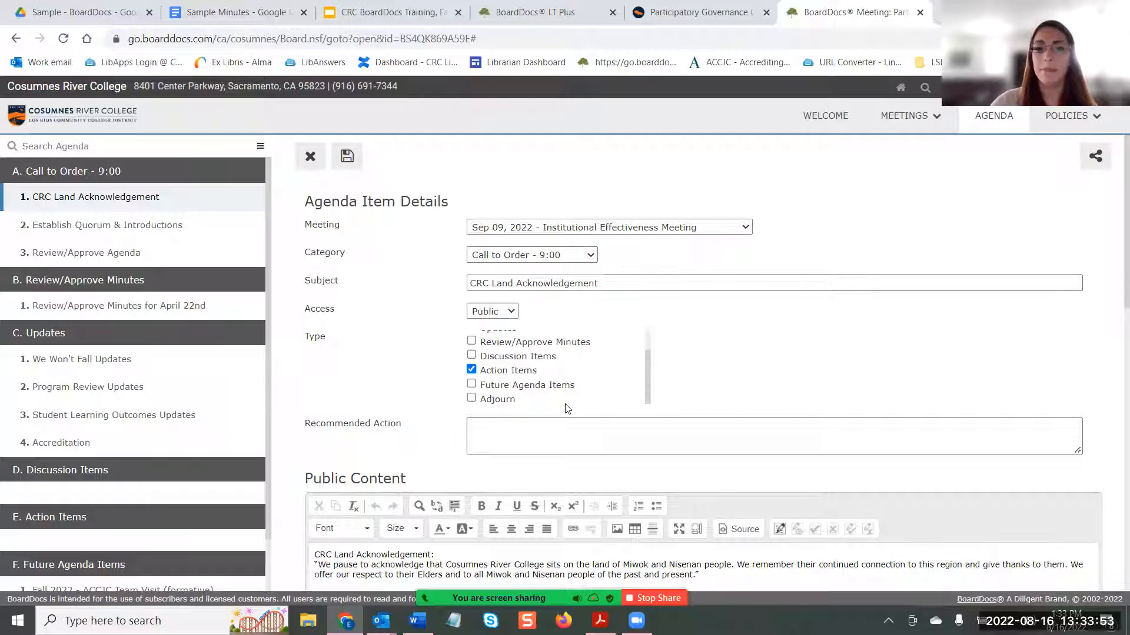
scroll(573, 372, "up", 2)
scroll(573, 372, "down", 3)
scroll(1024, 386, "down", 4)
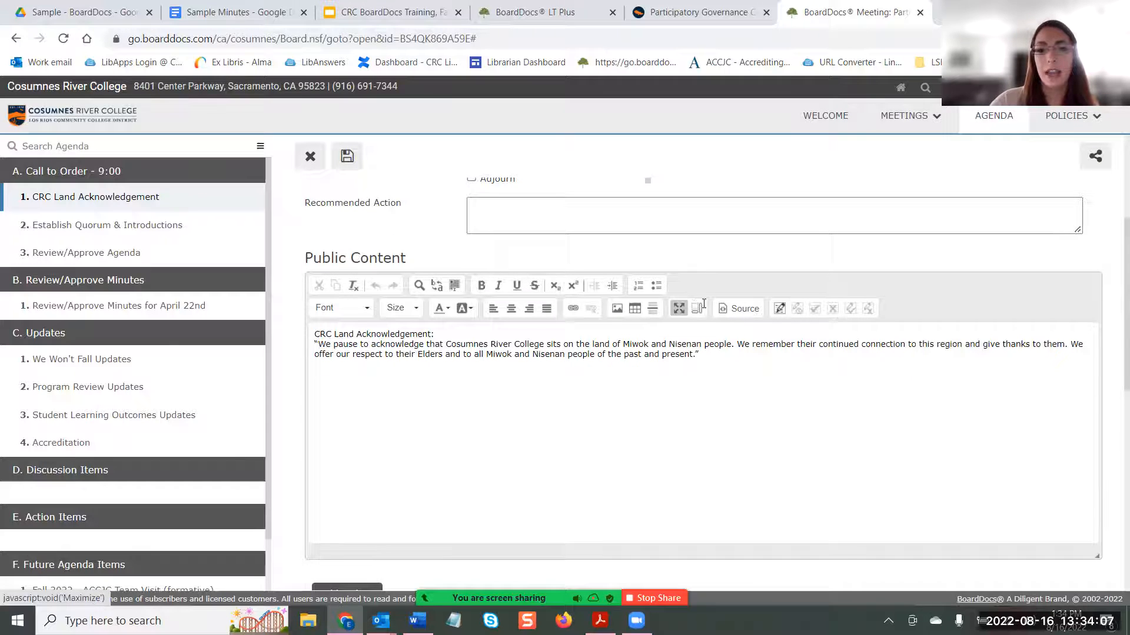
scroll(726, 335, "down", 3)
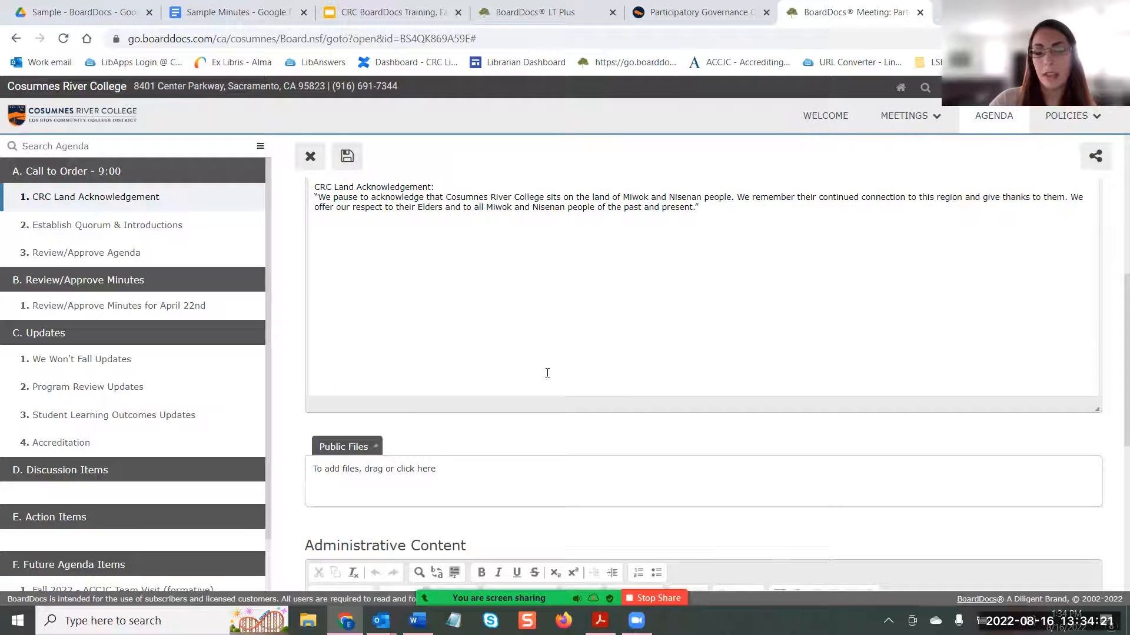
left_click(634, 395)
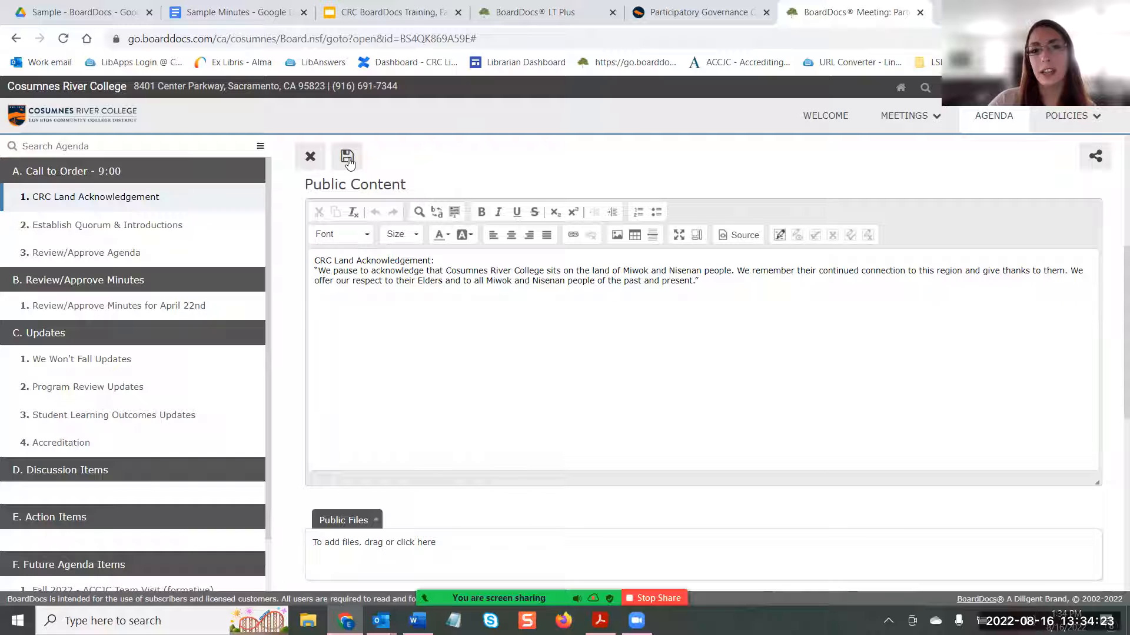
left_click(348, 159)
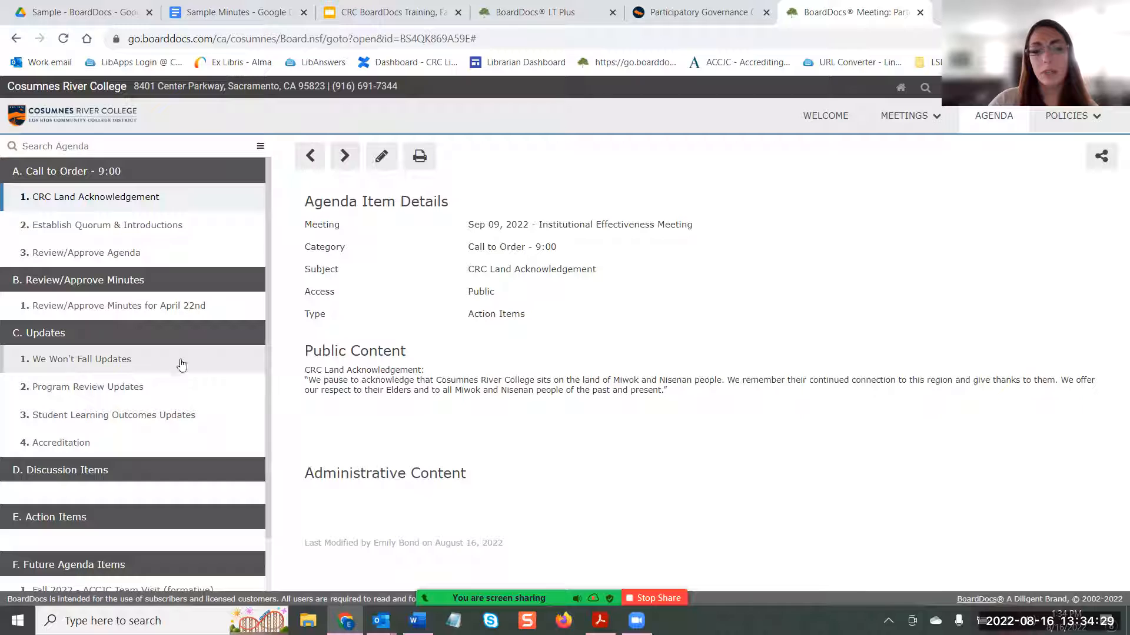
- Look through the draft agenda's categories and items, and return to the draft meeting's information page
mouse_move(88, 363)
left_mouse_down()
mouse_move(83, 406)
mouse_move(84, 362)
left_mouse_up()
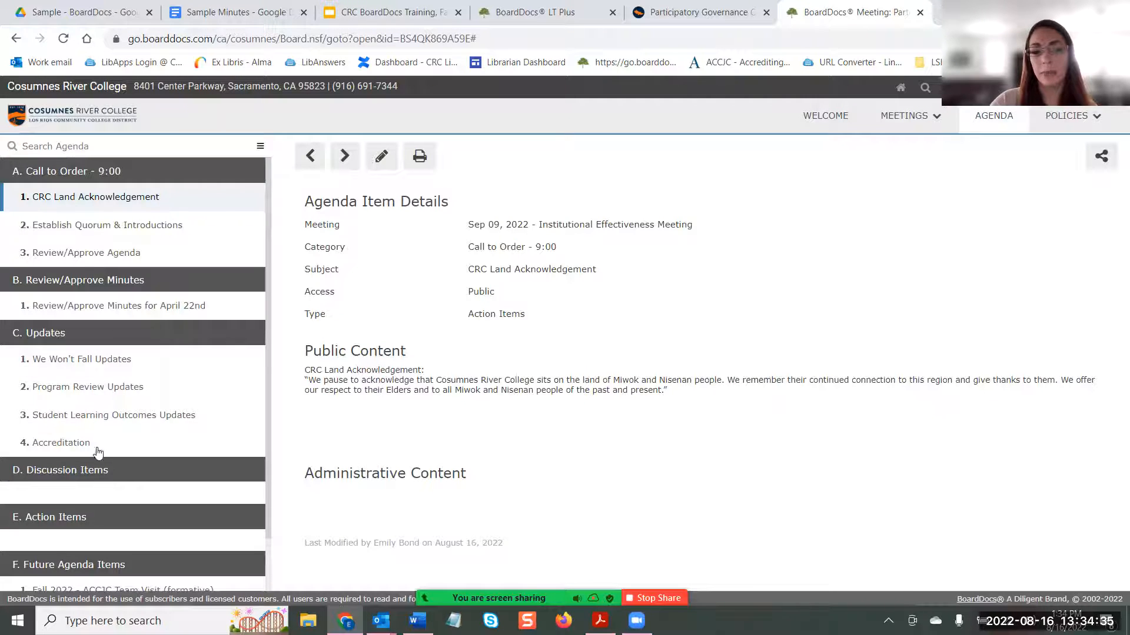
scroll(97, 459, "down", 1)
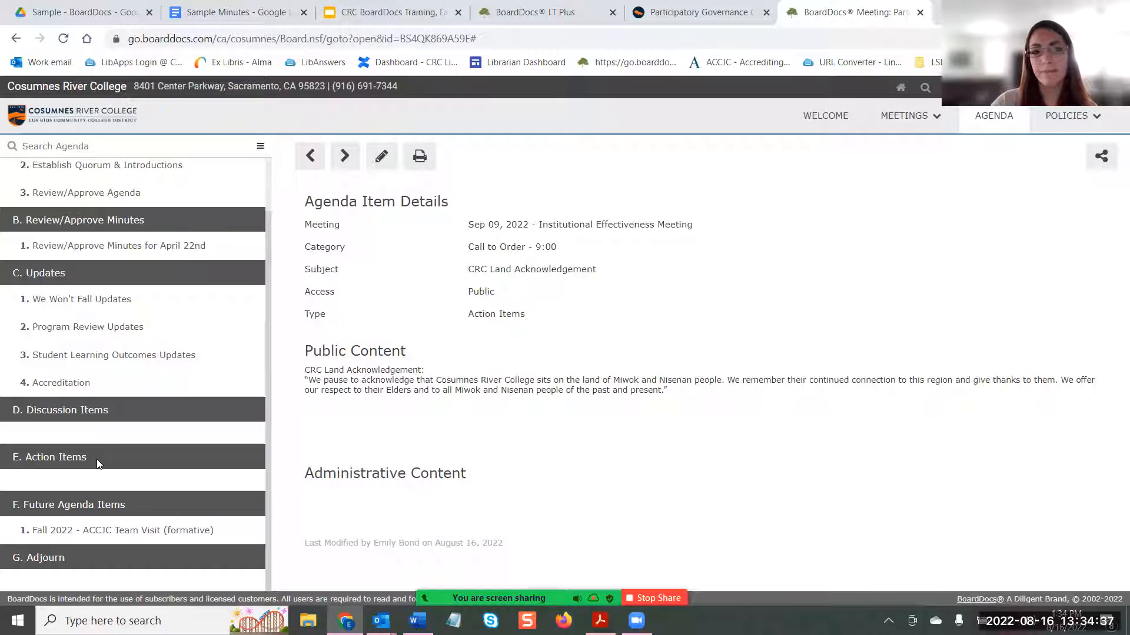
scroll(154, 293, "up", 1)
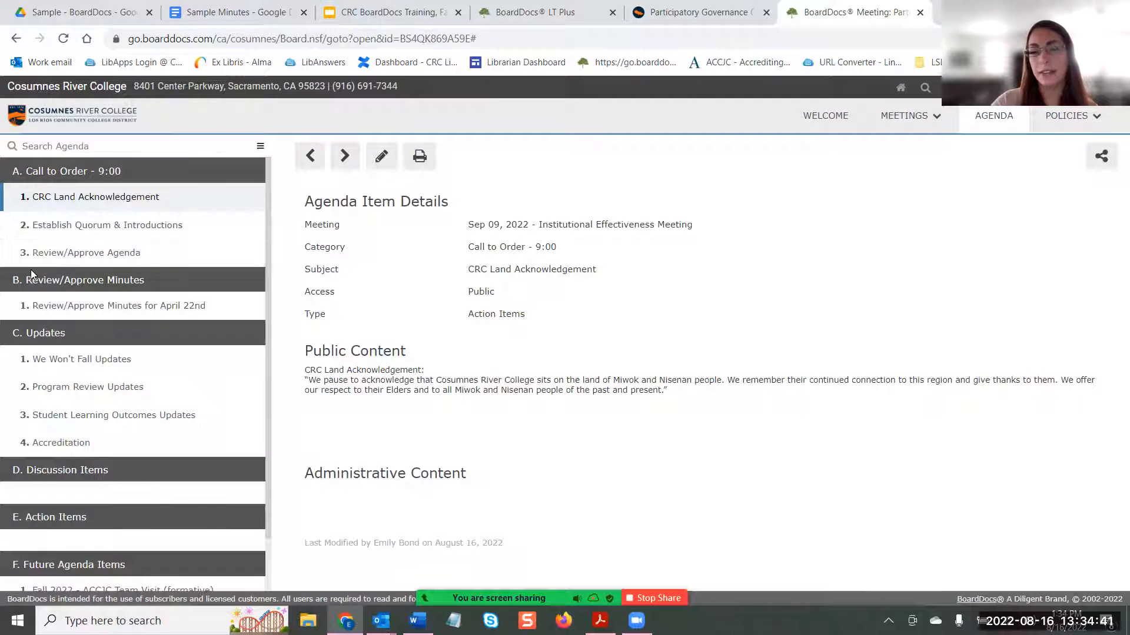
left_click(906, 117)
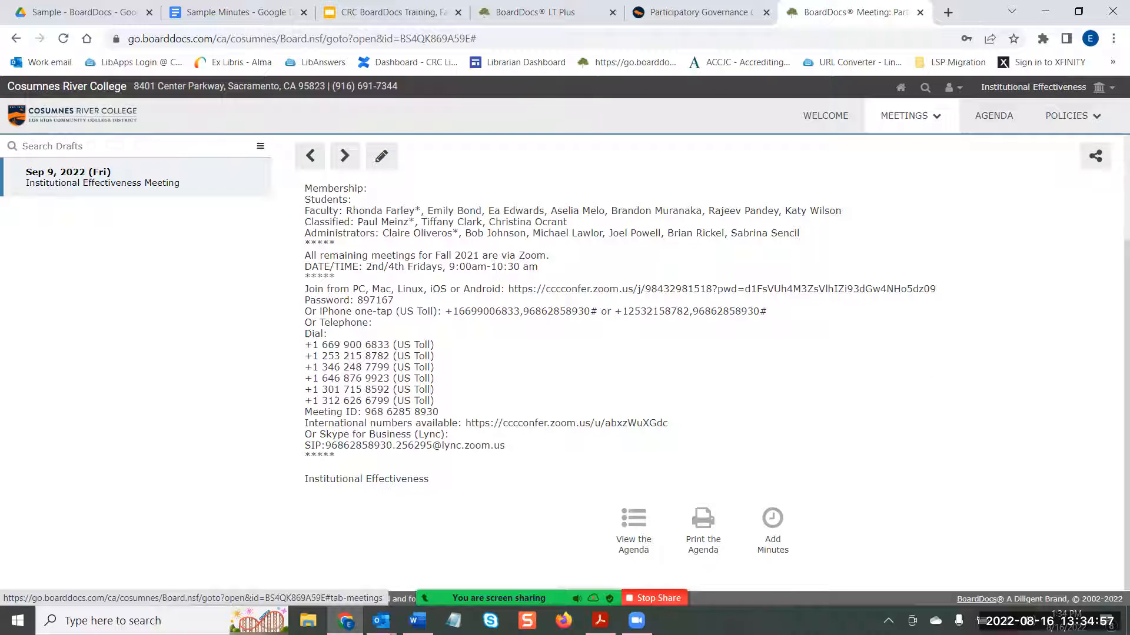
mouse_move(600, 621)
left_click(602, 564)
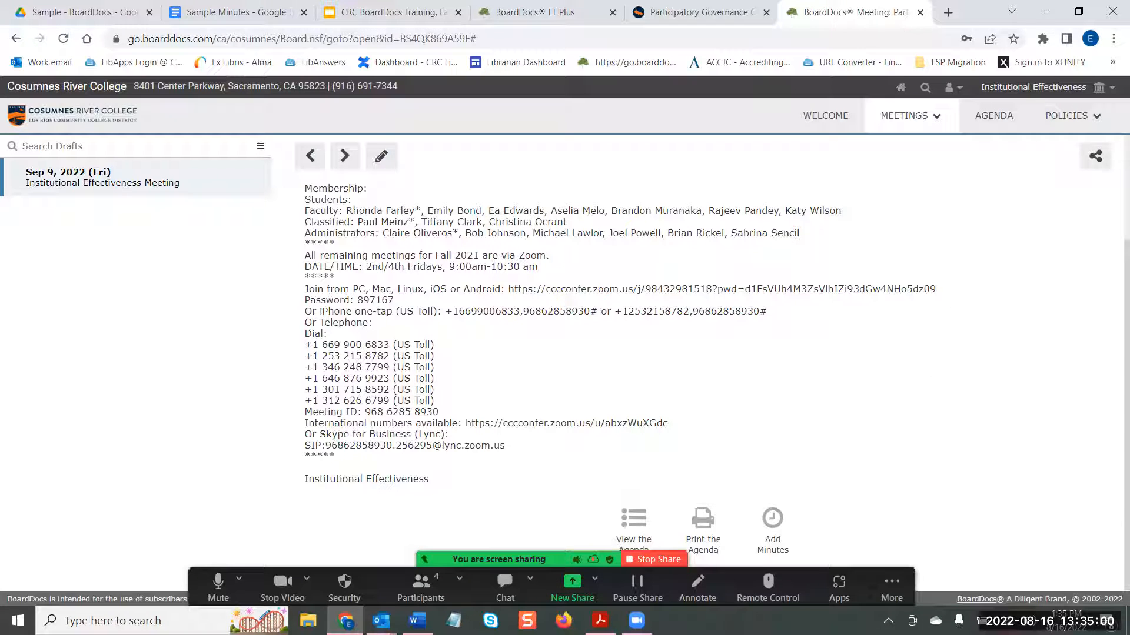
left_click(1004, 119)
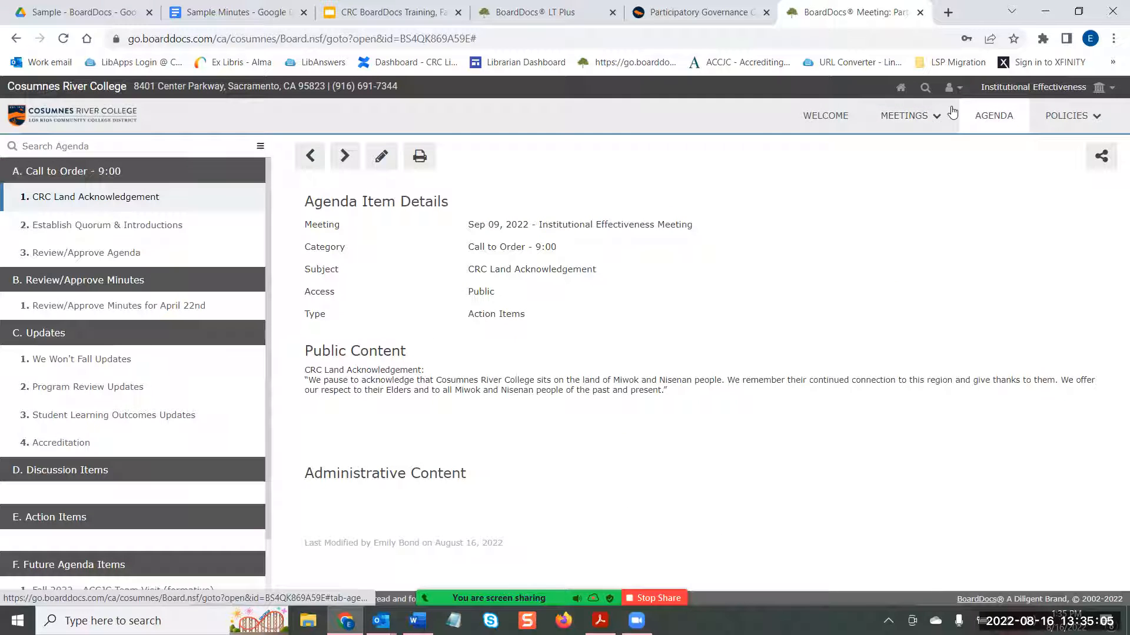
left_click(903, 118)
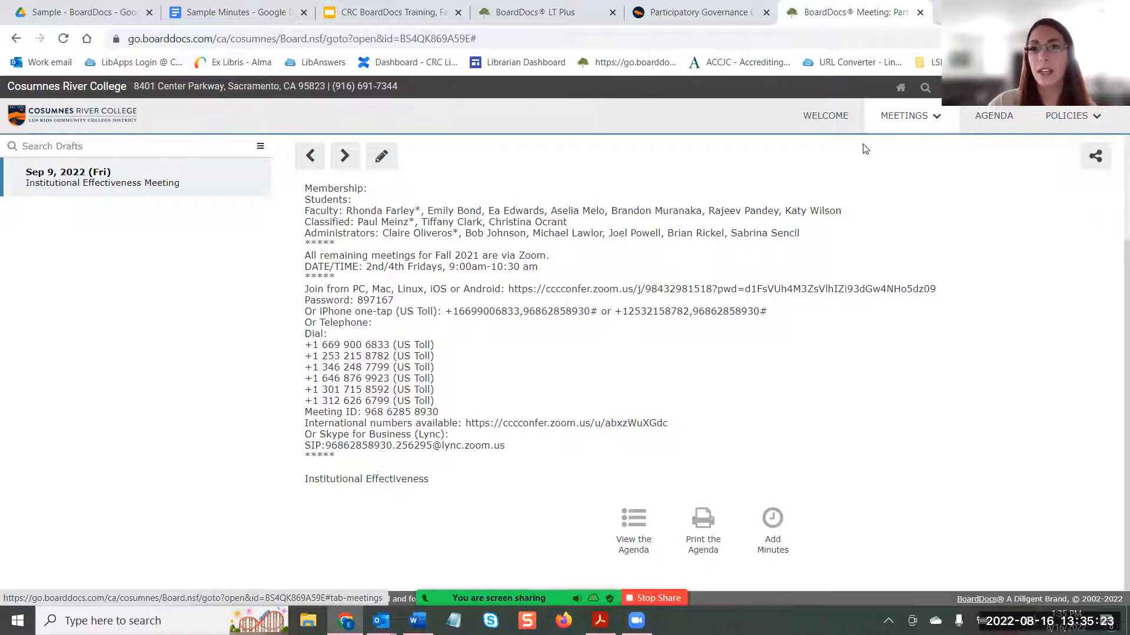
- Show the actions available for the September 9, 2022 draft, including Make Active, without applying any
left_click(938, 120)
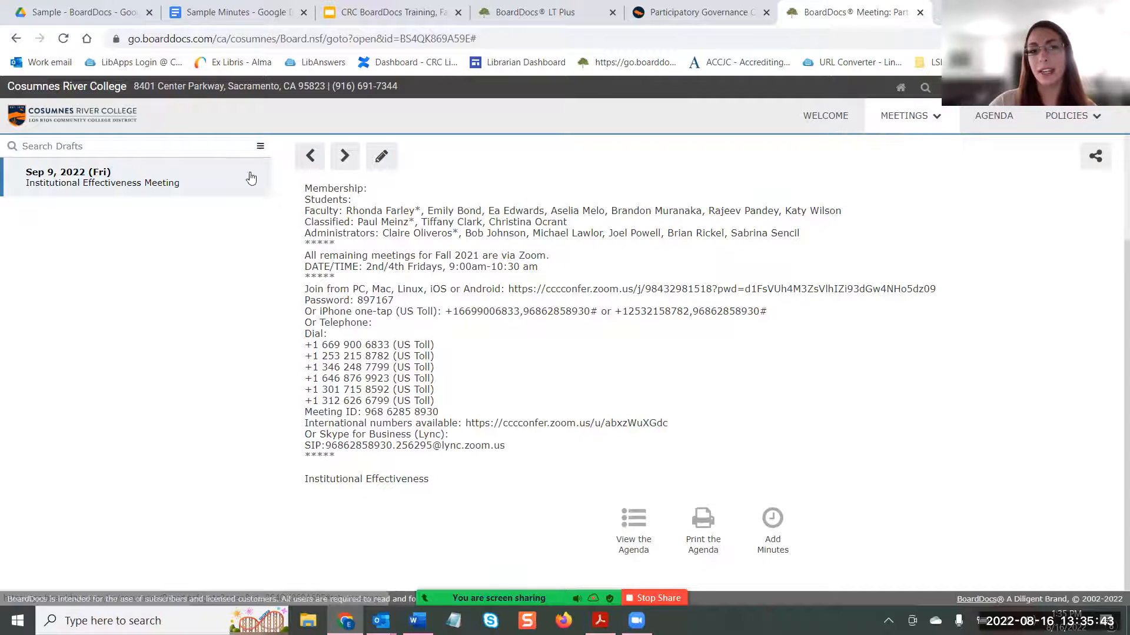
right_click(201, 184)
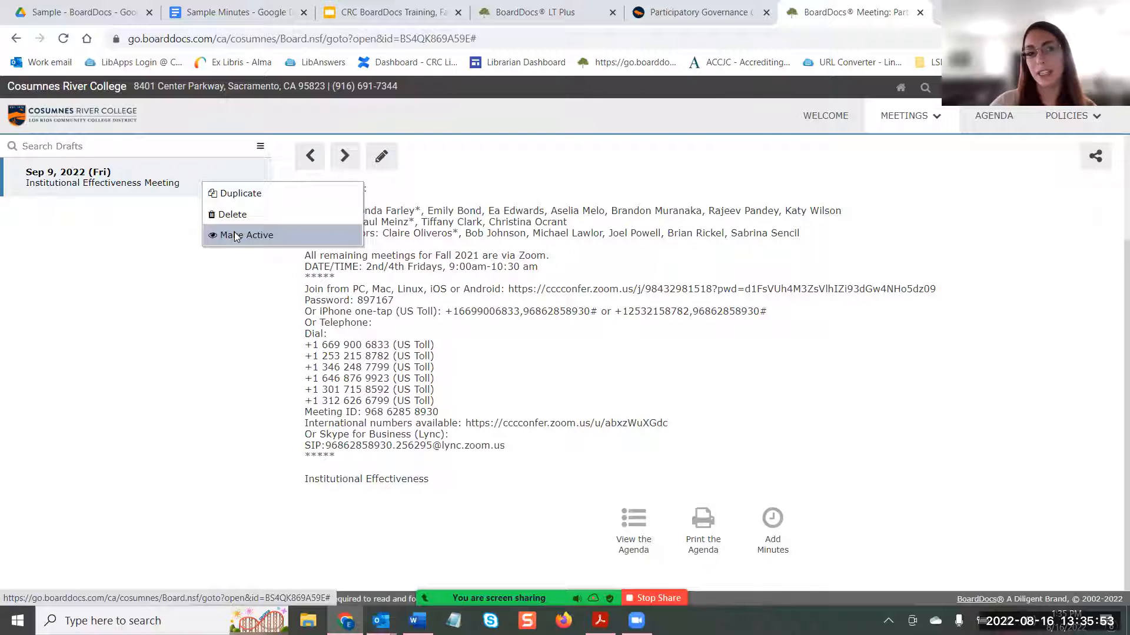
left_click(153, 258)
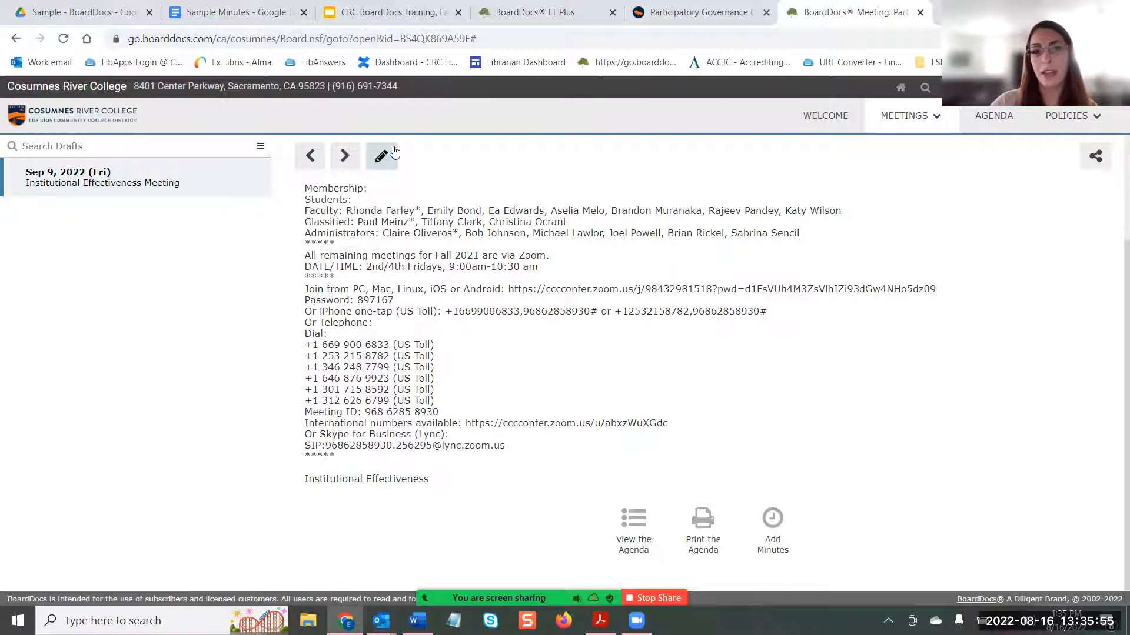
- Edit the September 9, 2022 draft meeting, rename it Institutional Effectiveness Meeting - Sample, and save it
left_click(386, 159)
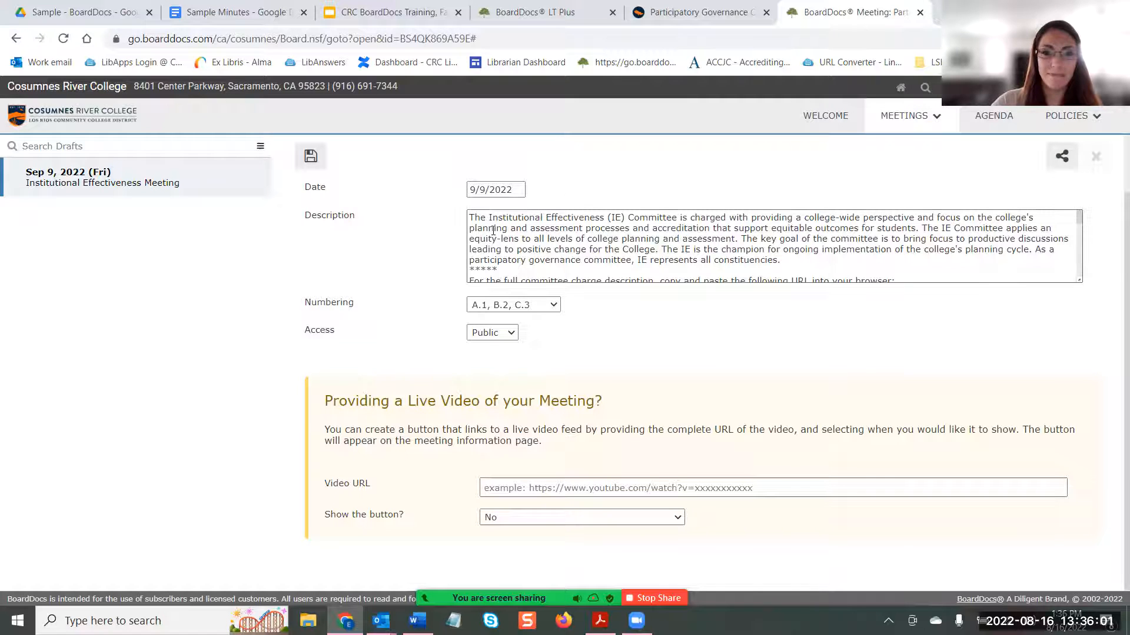
left_click(675, 234)
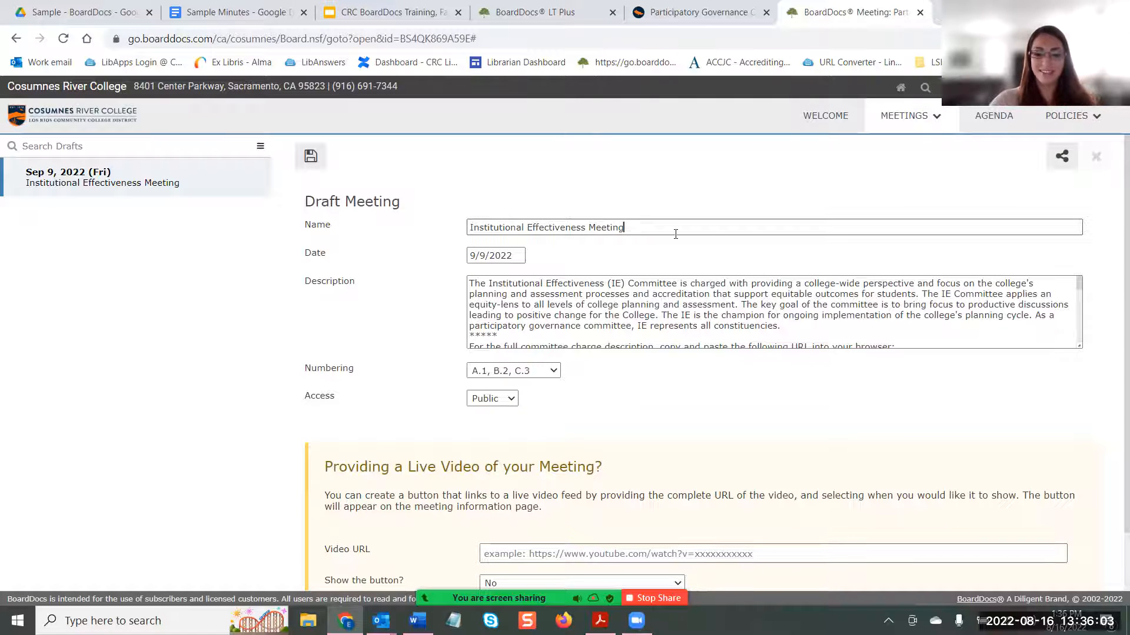
type("- Sample")
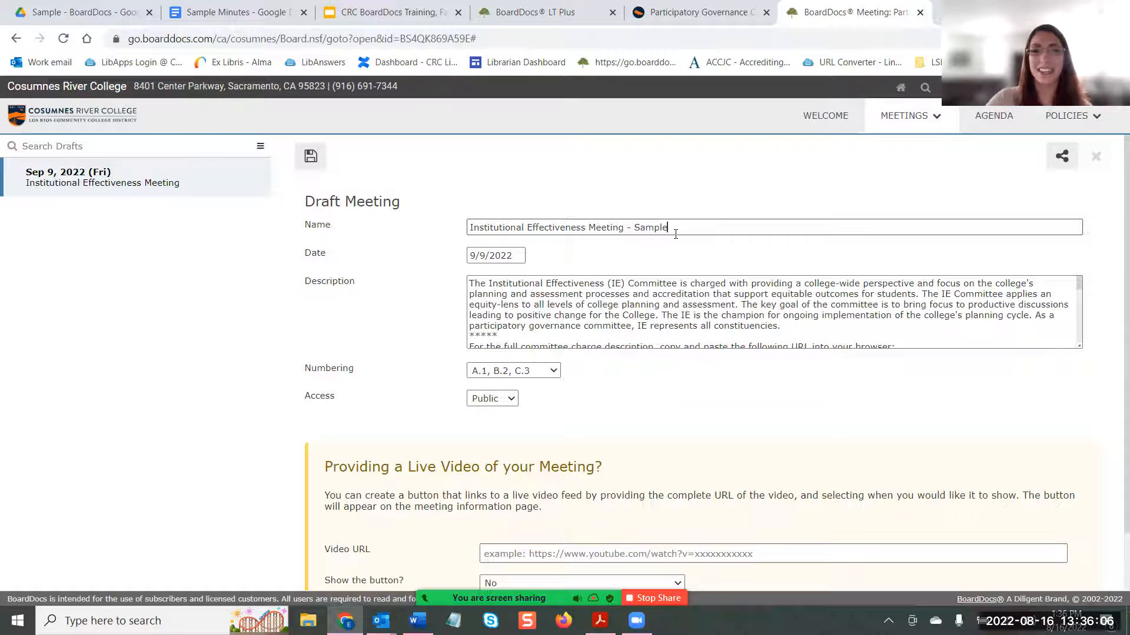
left_click(311, 168)
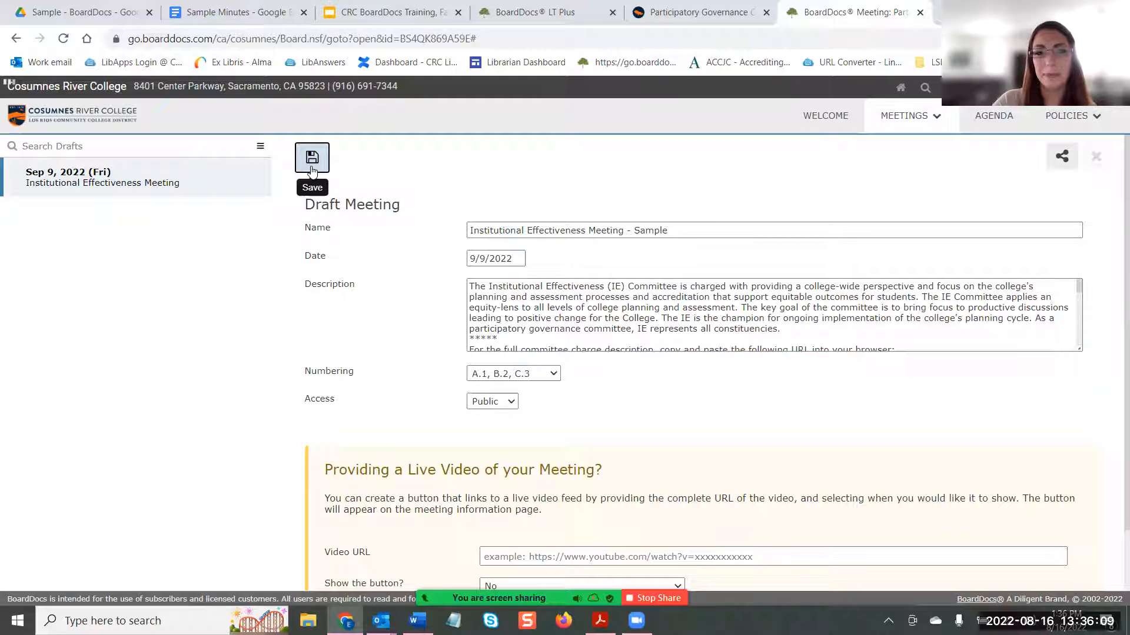
left_click(312, 171)
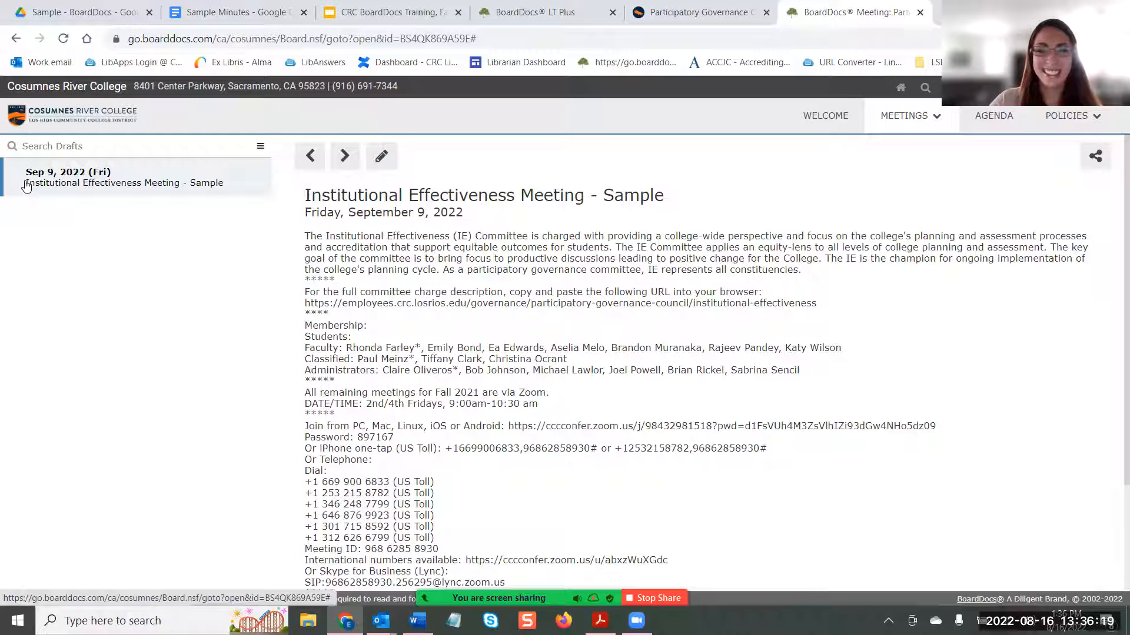
- Make the September 9, 2022 sample draft meeting active
right_click(91, 182)
mouse_move(489, 593)
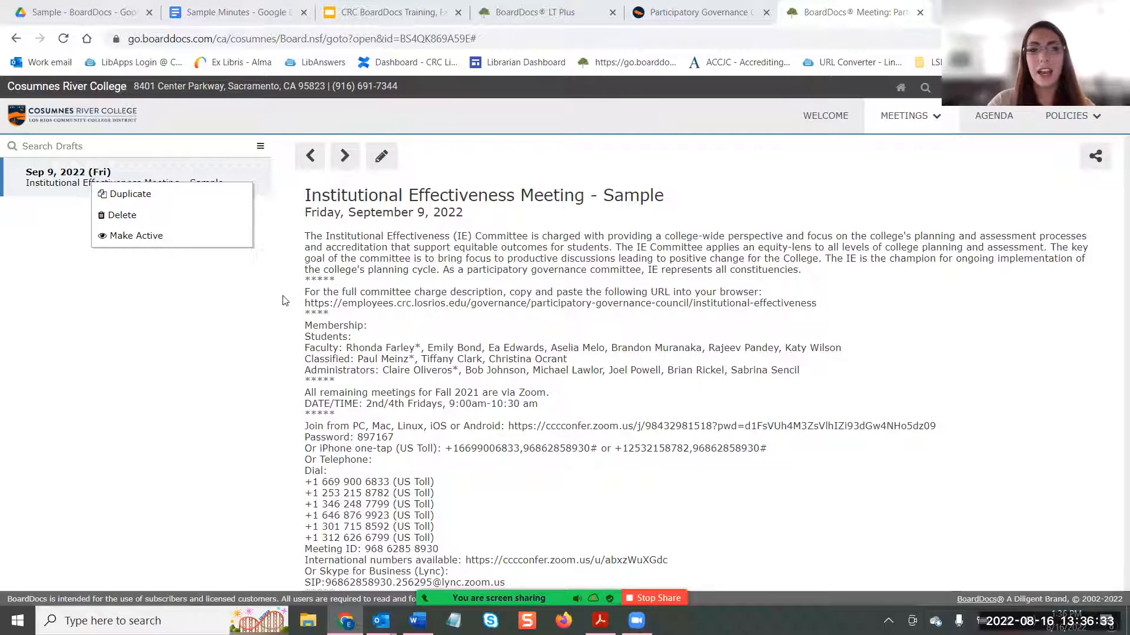
left_click(148, 236)
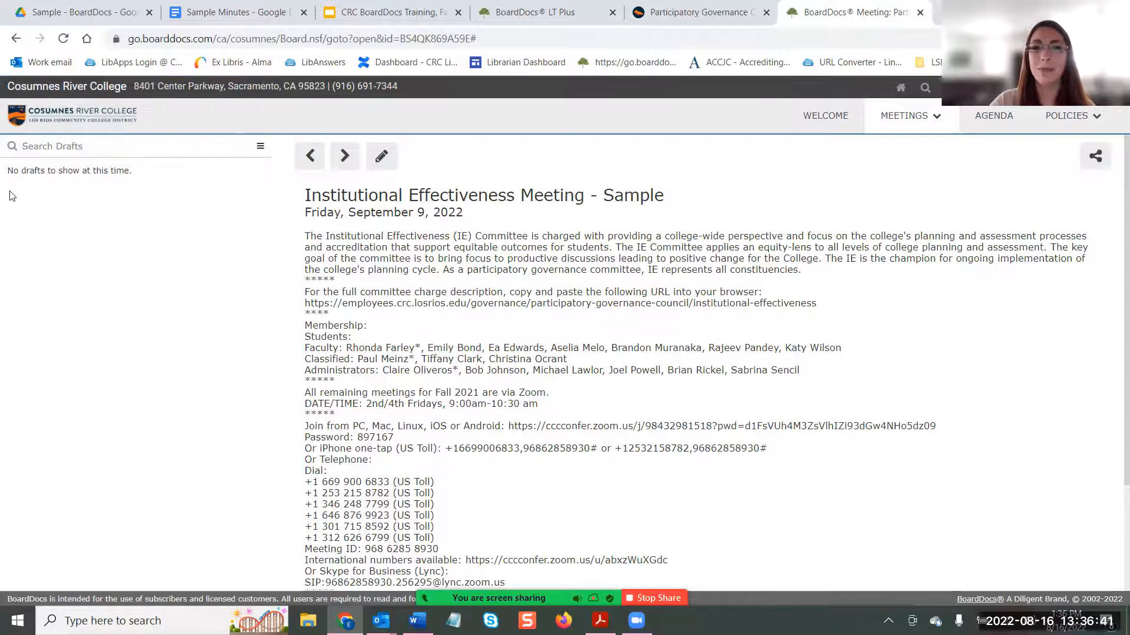
- Open the September 9, 2022 sample meeting from the active meetings and look through its information page
left_click(935, 120)
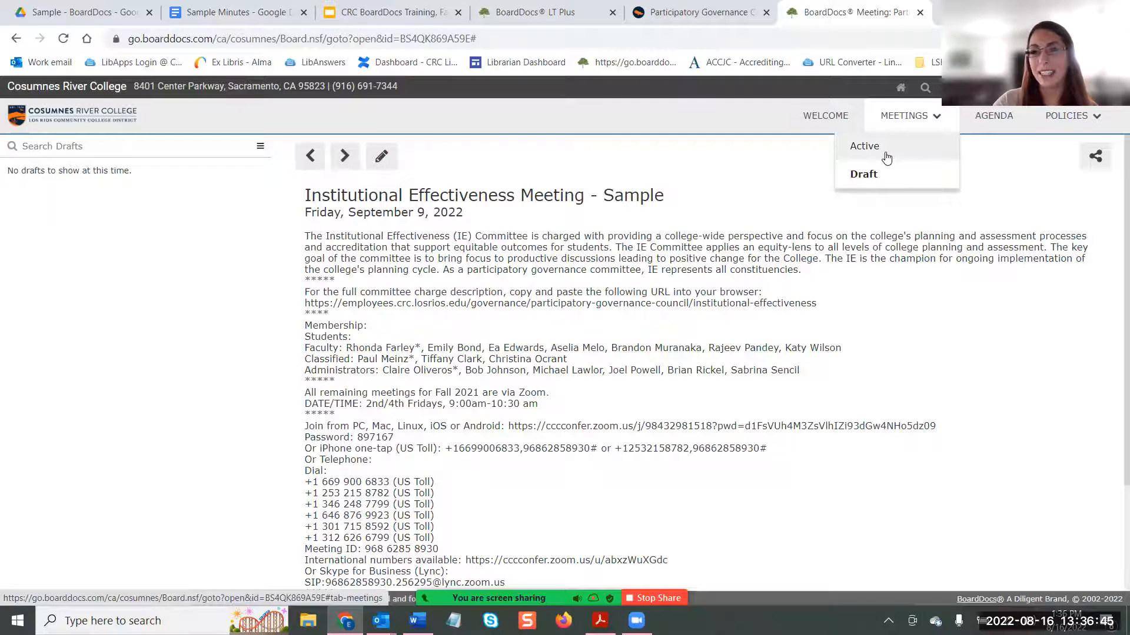
left_click(886, 154)
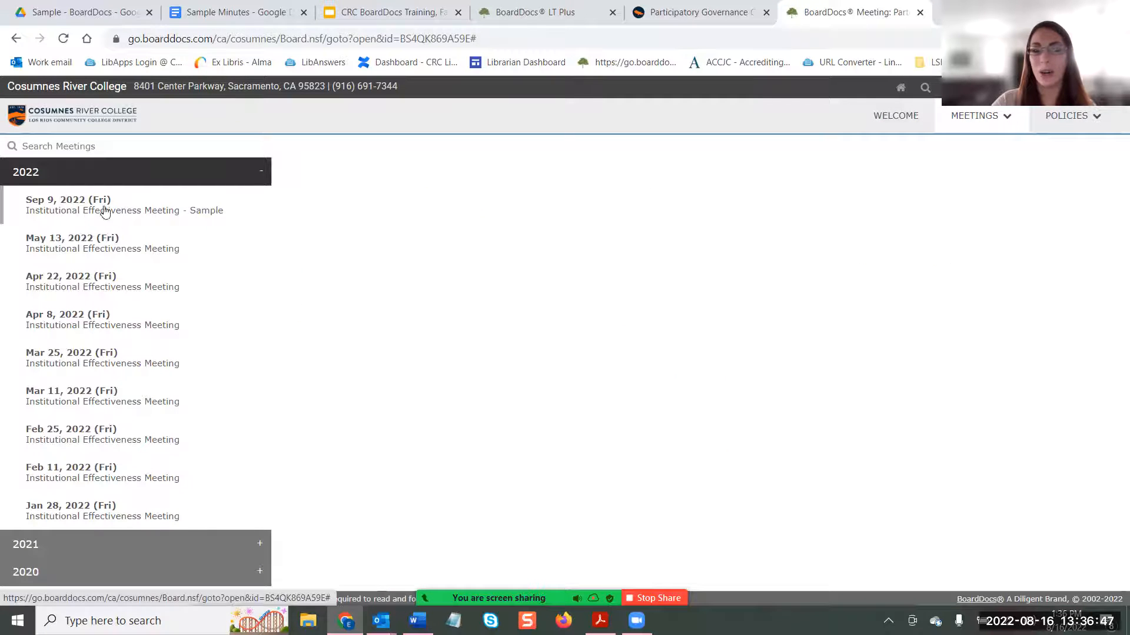
left_click(49, 212)
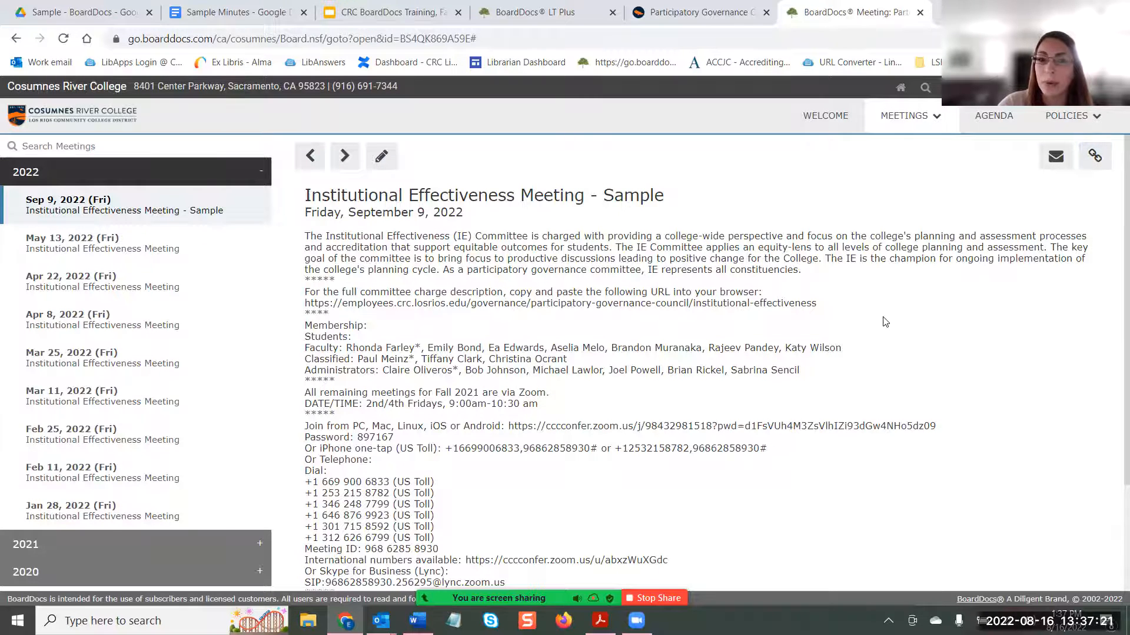
scroll(885, 322, "down", 3)
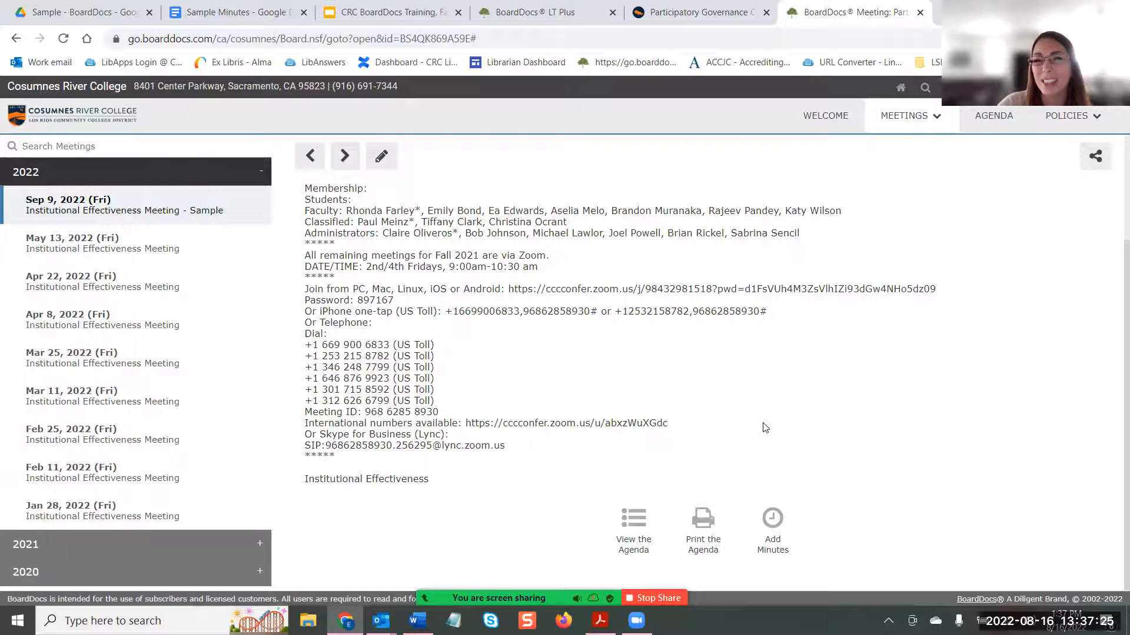
scroll(763, 428, "up", 3)
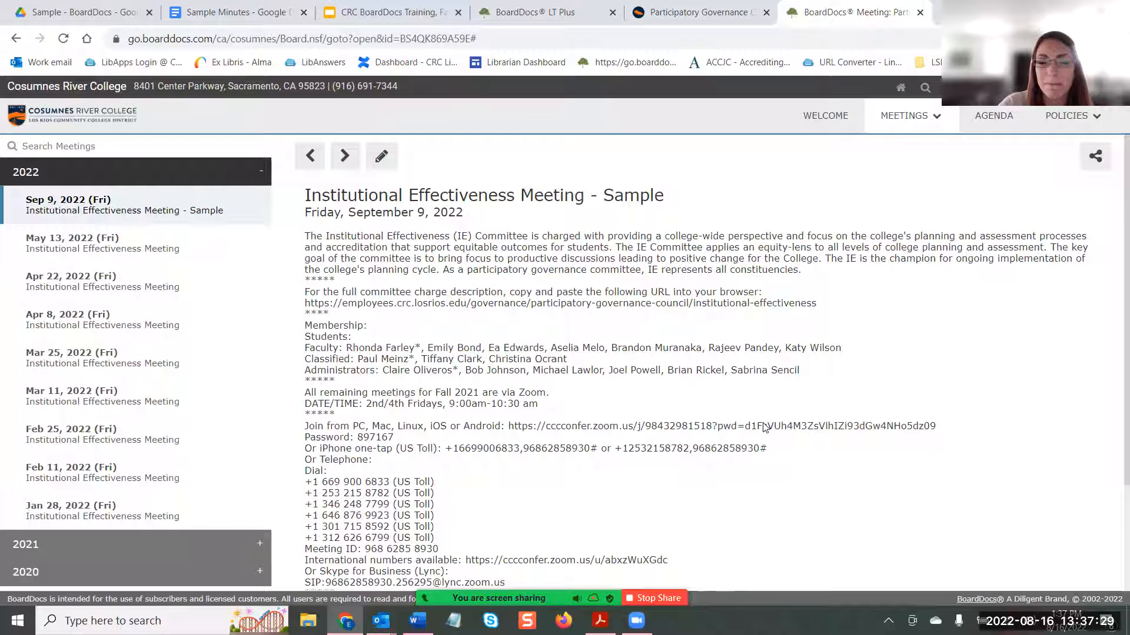
- Feature the September 9, 2022 sample meeting, open it from the Featured page, and expand the 2022 meeting list
right_click(93, 207)
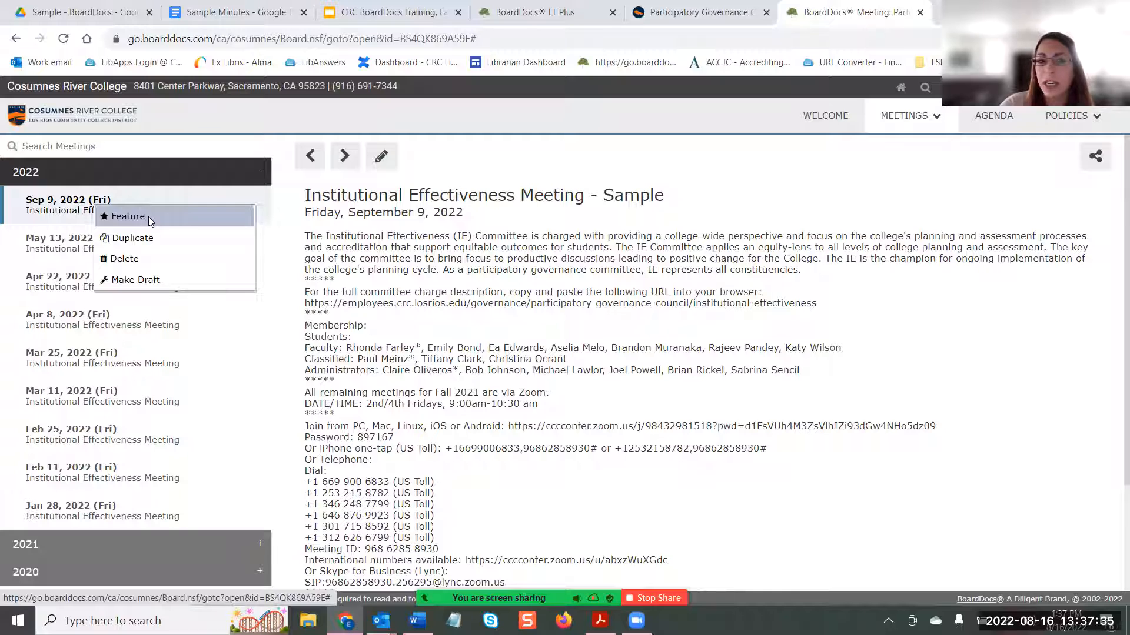
left_click(150, 219)
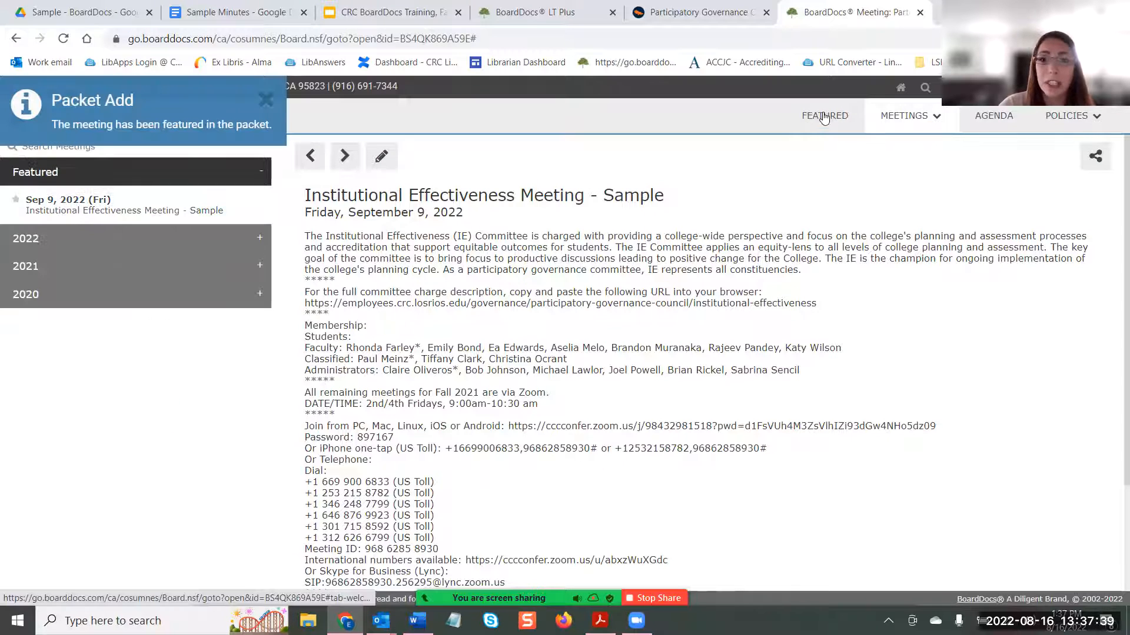
left_click(824, 116)
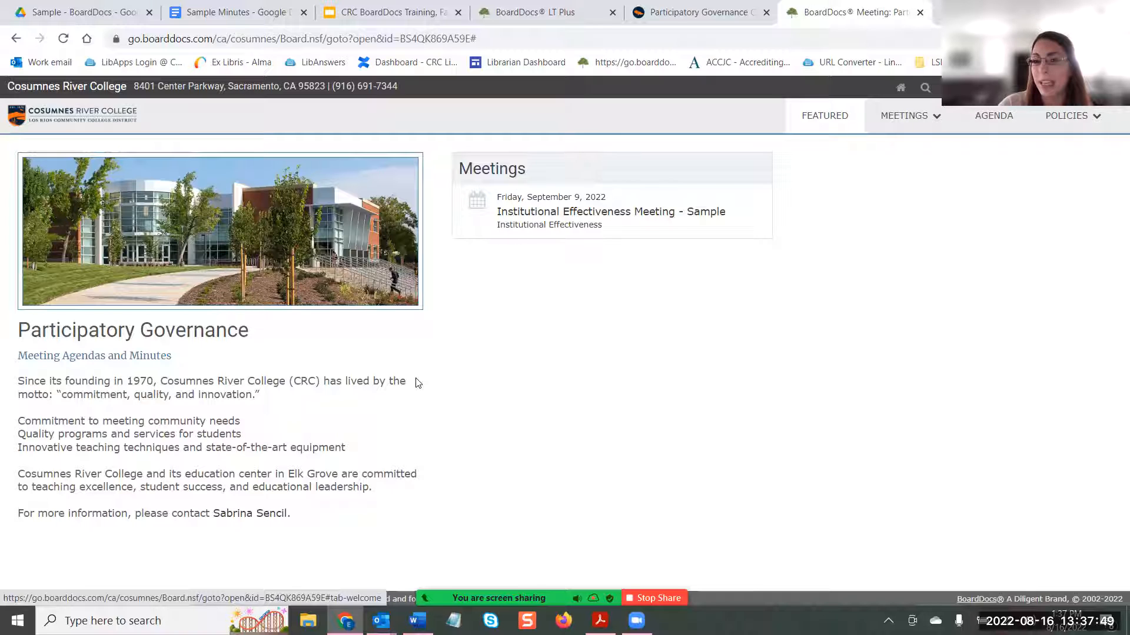
left_click(564, 208)
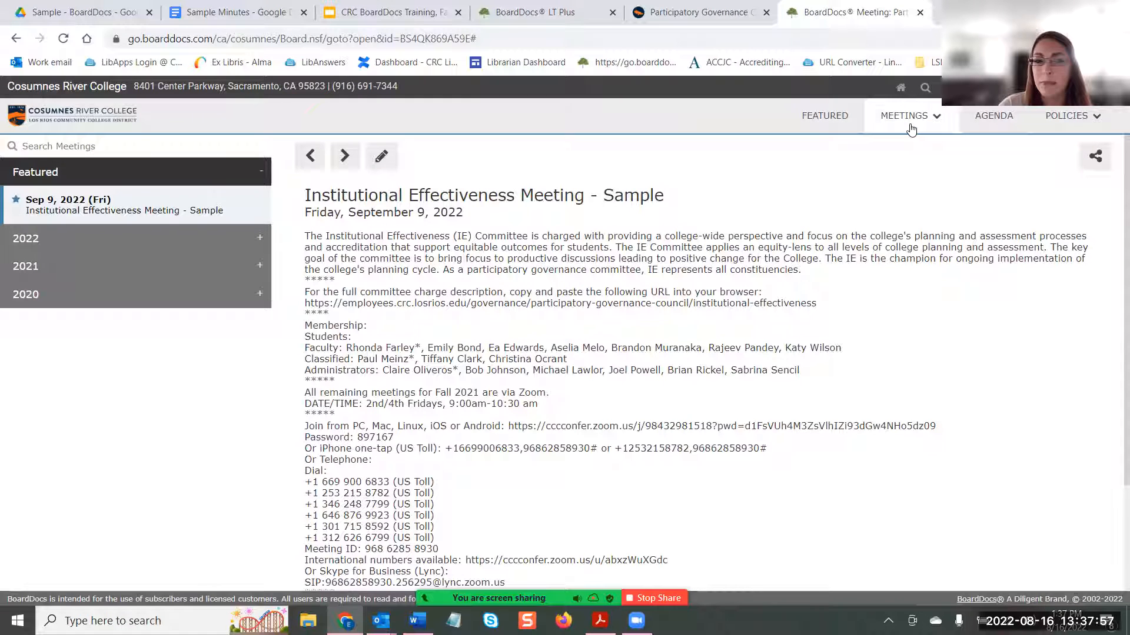
left_click(260, 238)
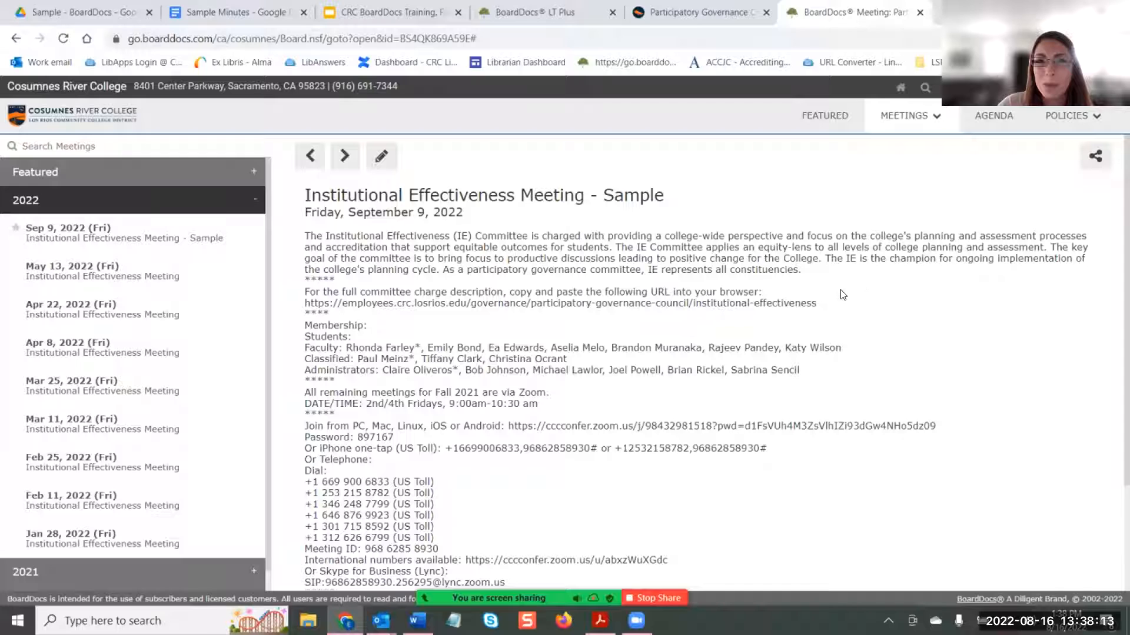
- Switch to the Google Slides presentation, advance to the Adding the Minutes slide, and play its Using BoardDocs video full screen
left_click(390, 8)
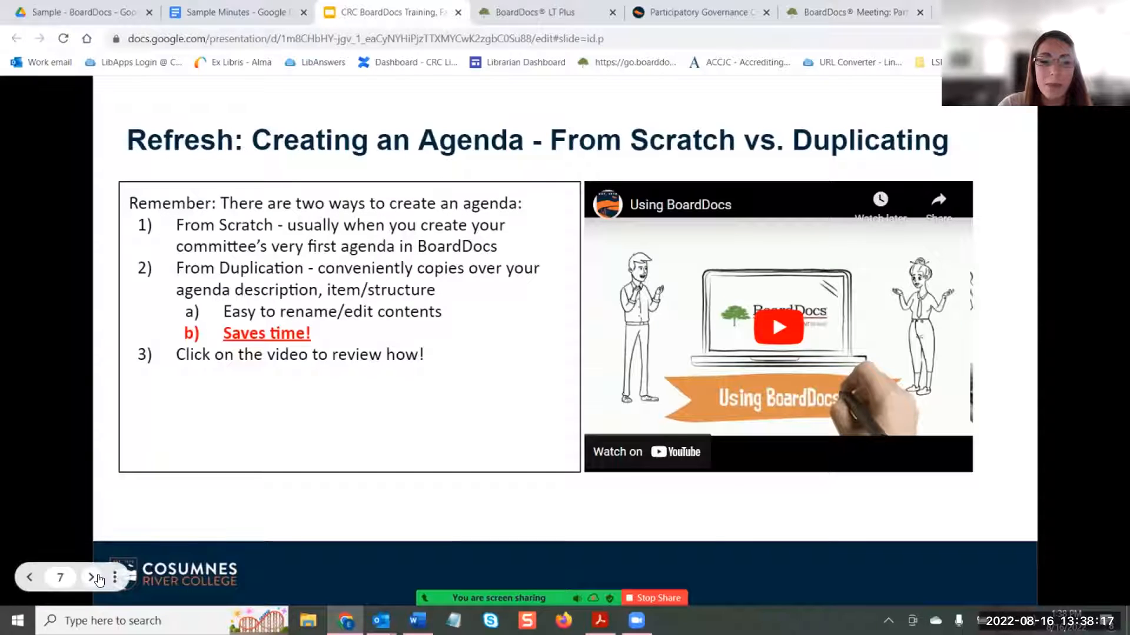
left_click(94, 577)
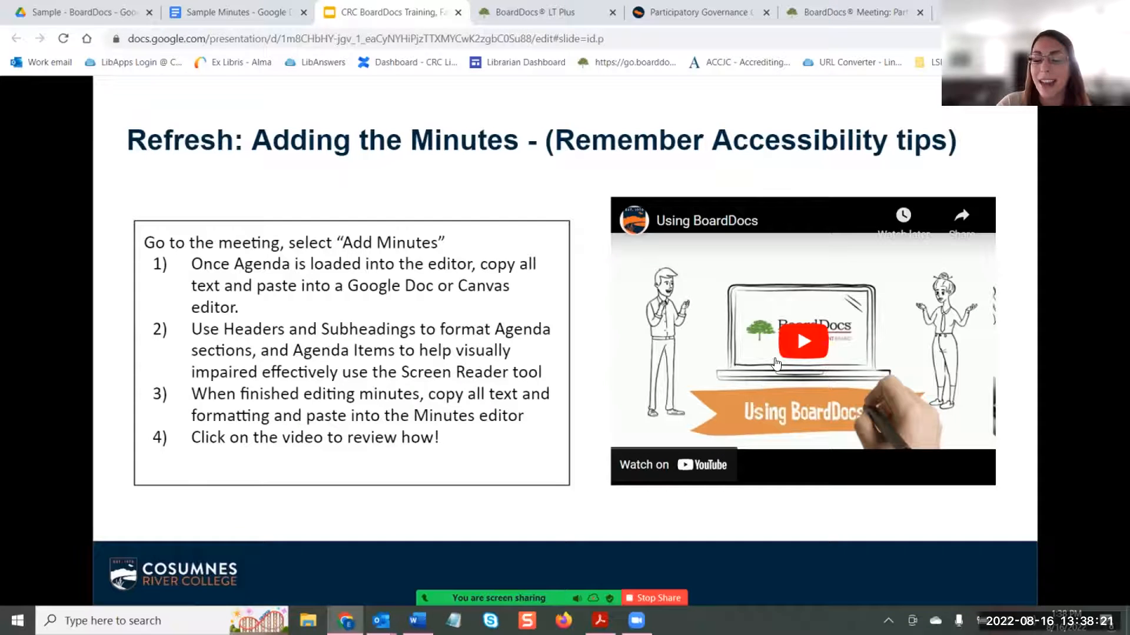
left_click(801, 341)
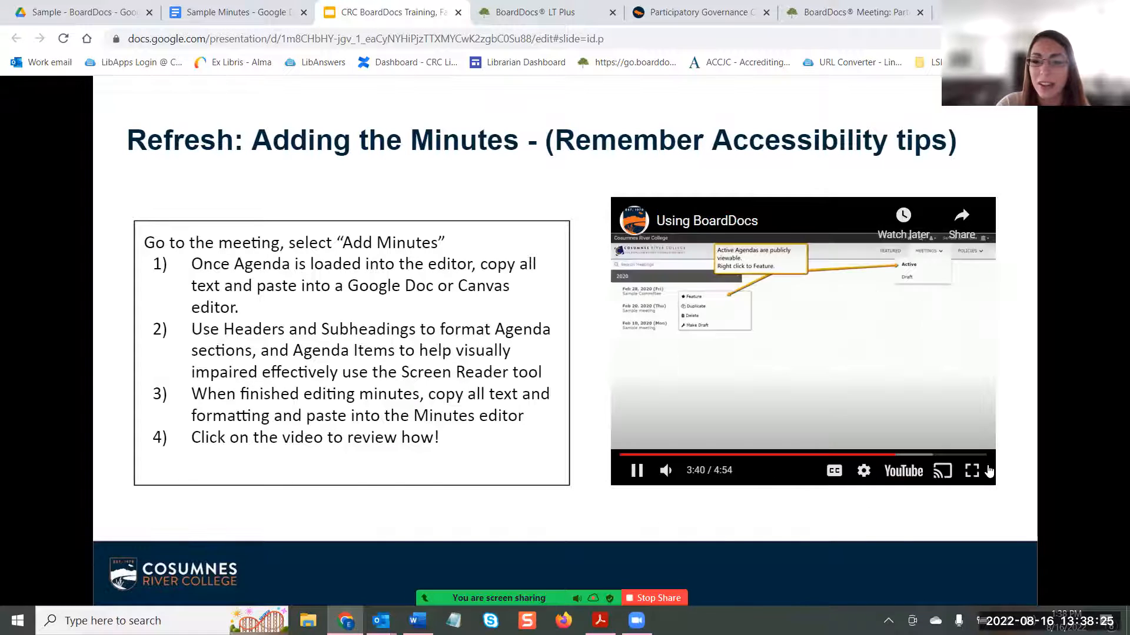
left_click(975, 475)
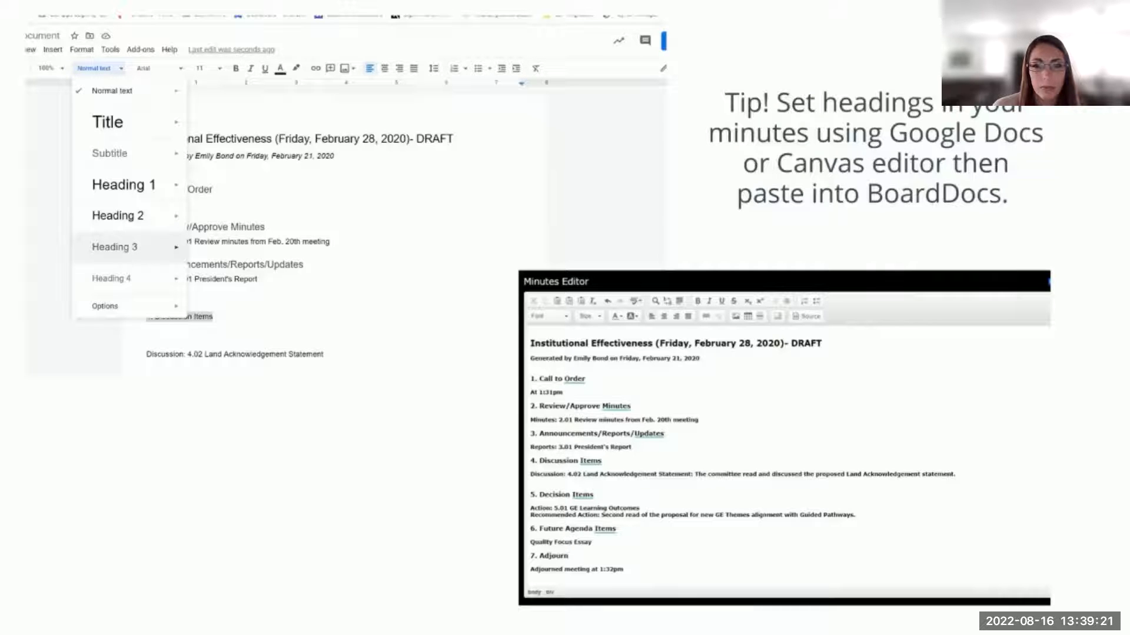
- Watch the video's remaining guidance on releasing minutes, pause it near the end, and leave full screen
key("Right")
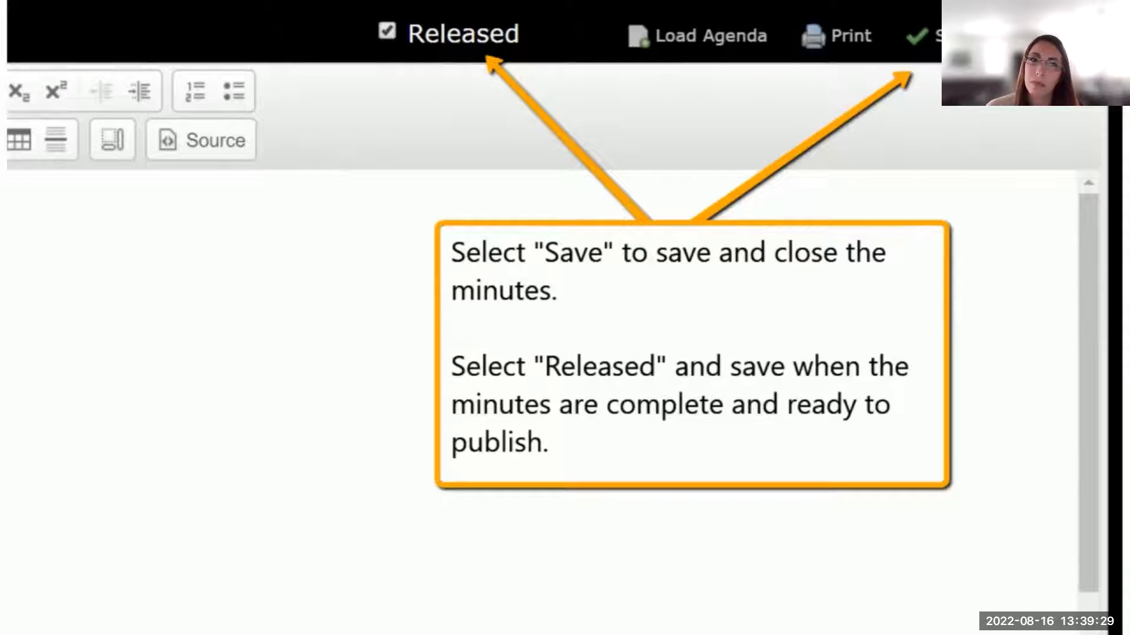
key("Right")
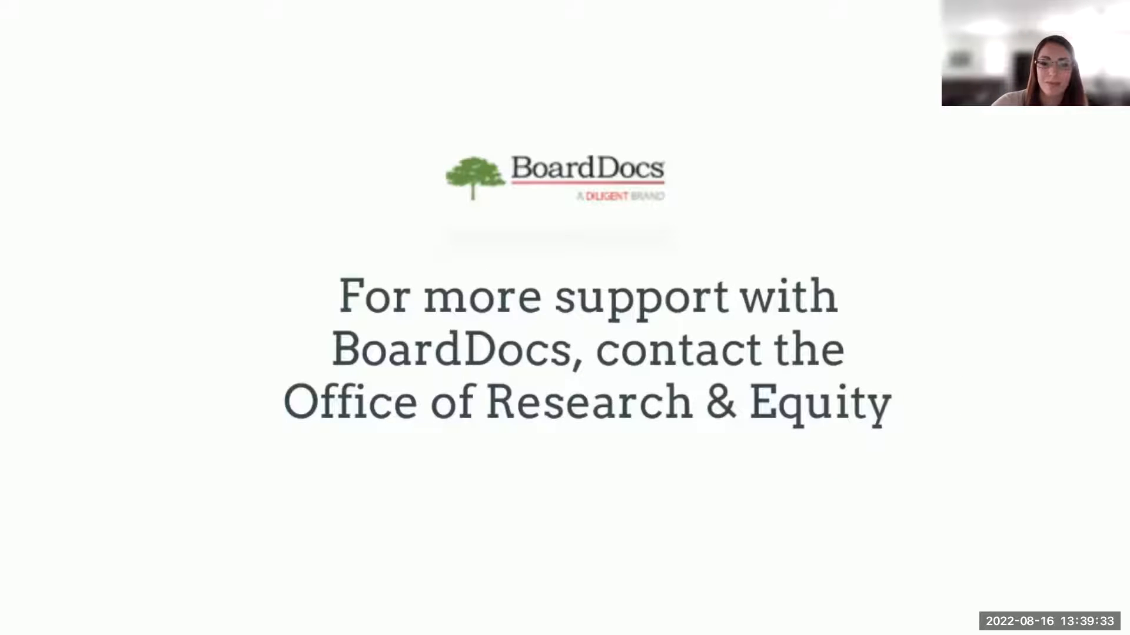
mouse_move(44, 615)
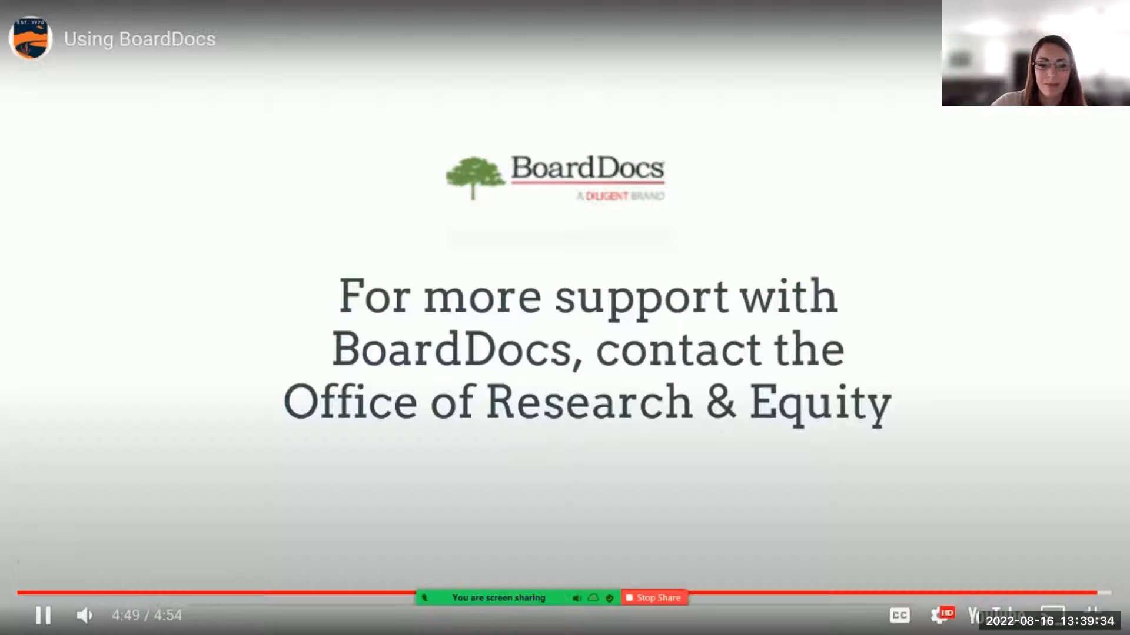
left_click(45, 615)
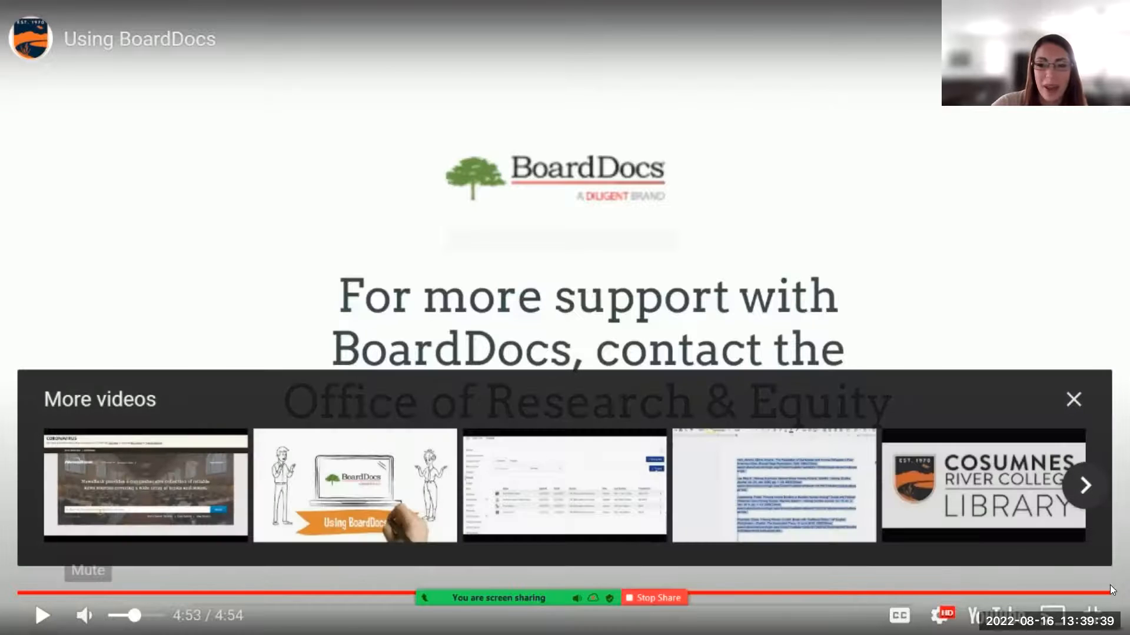
left_click(1092, 615)
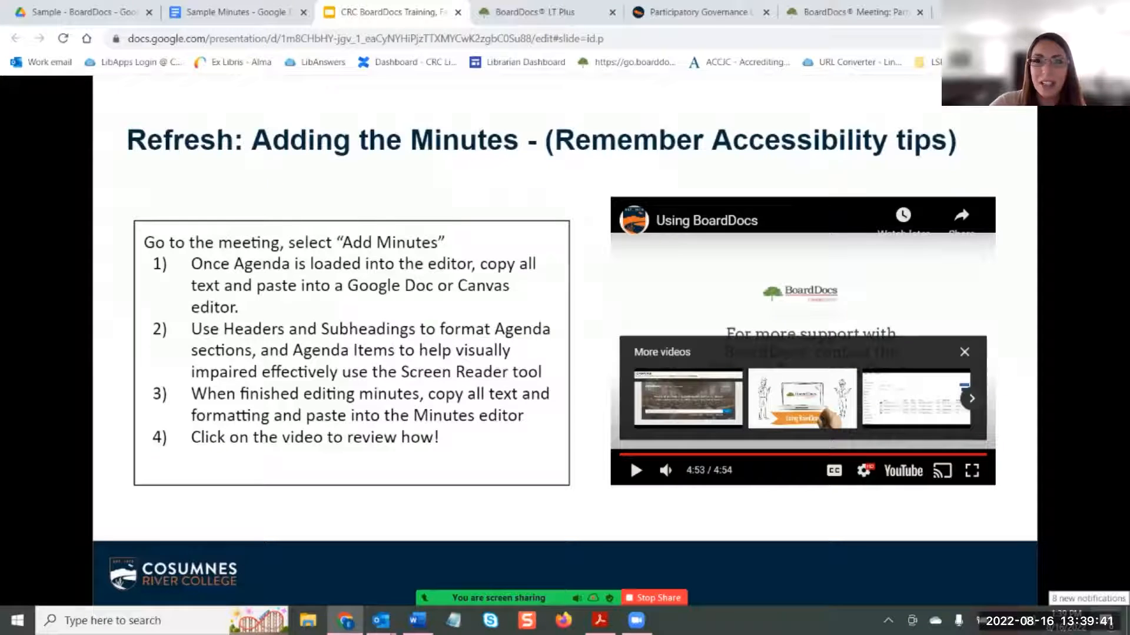
- Switch back to BoardDocs, start adding minutes to the September 9, 2022 meeting, and load its agenda into the Minutes Editor
left_click(819, 6)
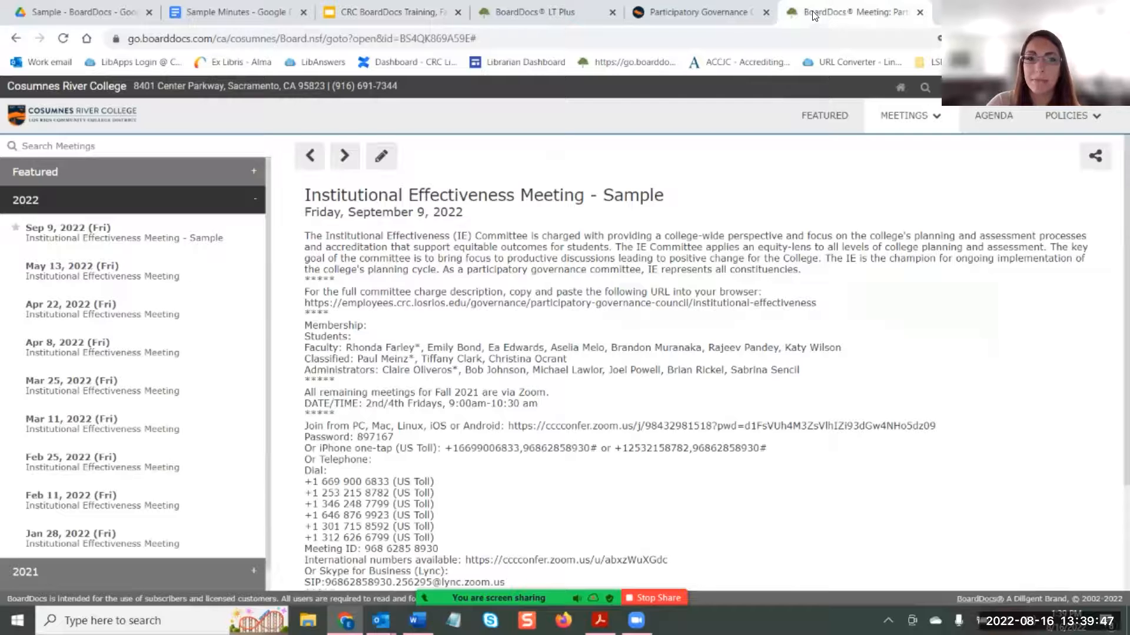
left_click(89, 239)
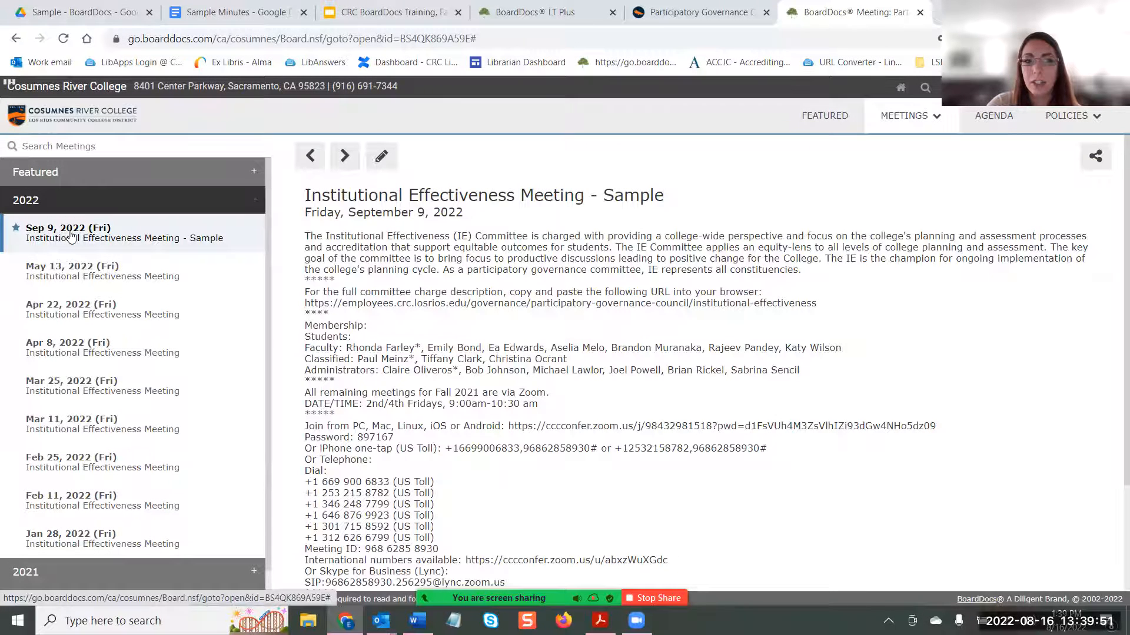
scroll(685, 288, "down", 3)
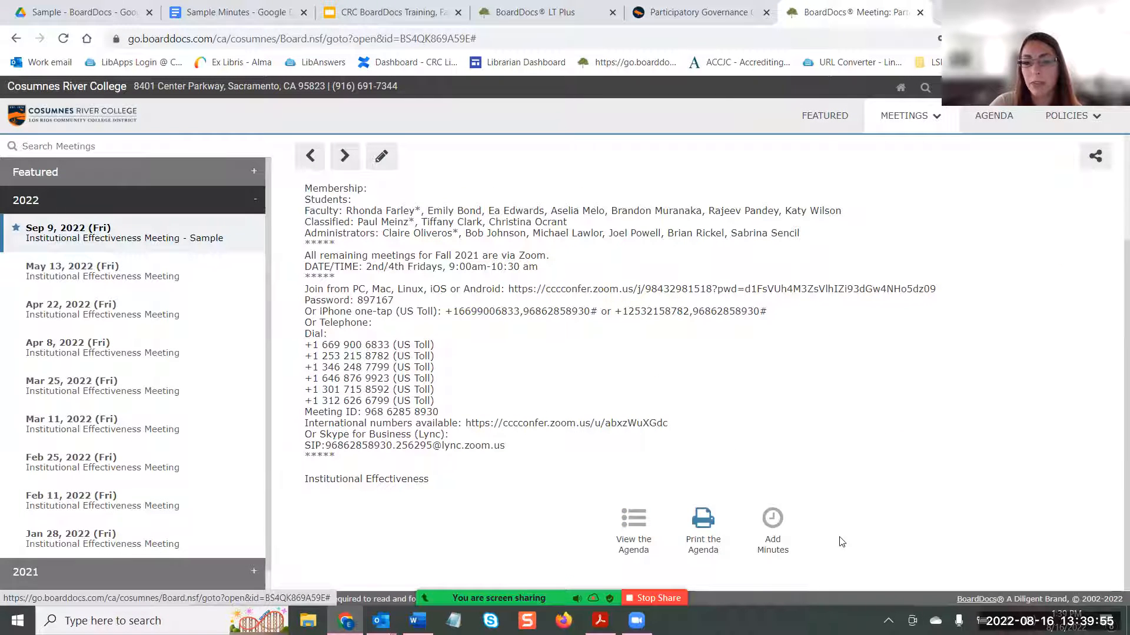
left_click(773, 524)
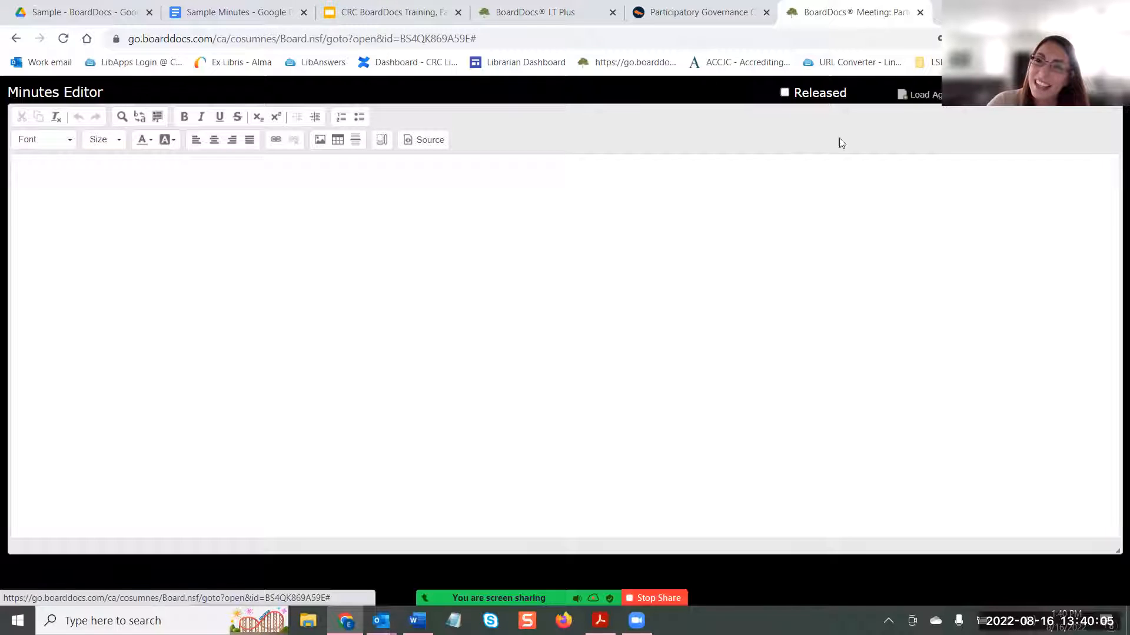
left_click(924, 102)
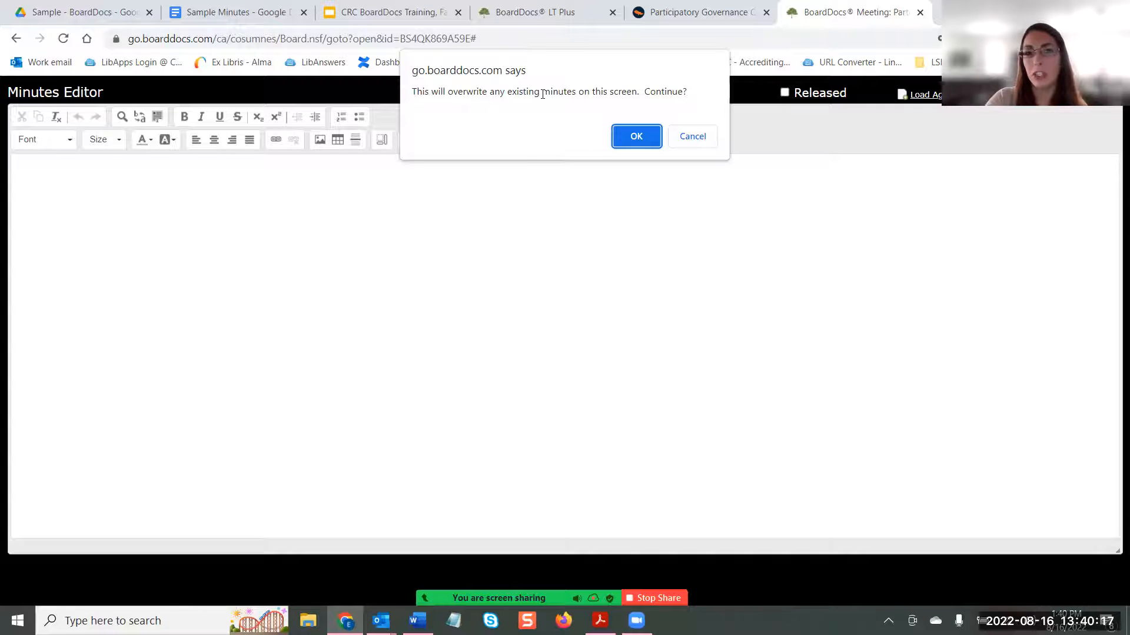
left_click(632, 139)
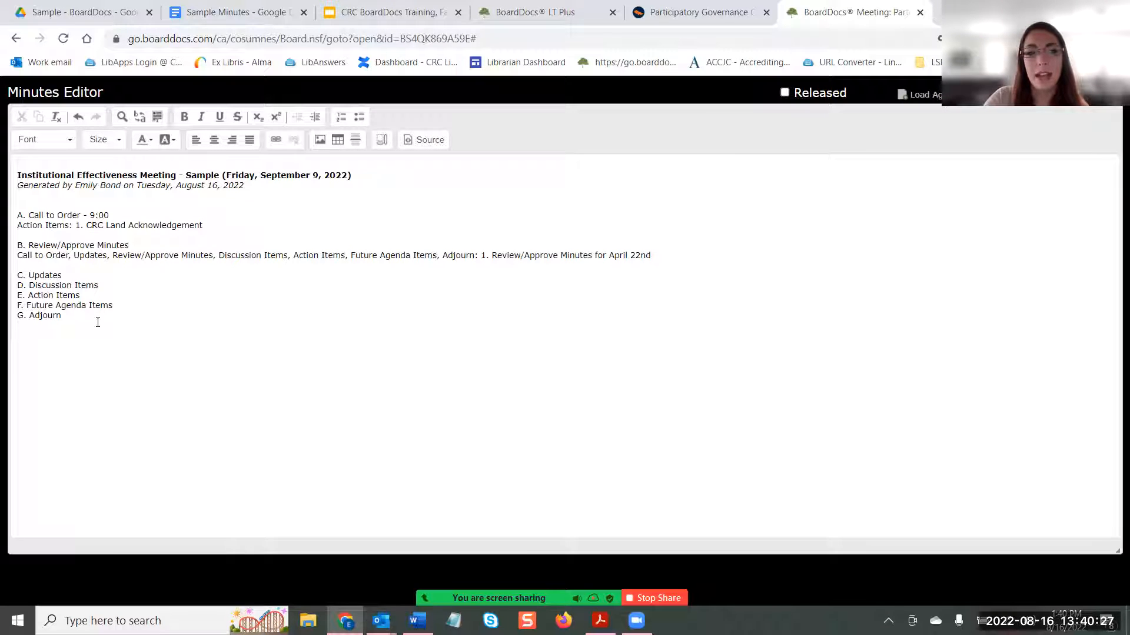
- Select all the loaded agenda text in the Minutes Editor, then switch to the Sample Minutes Google Doc and review its opening sections
left_click_drag(97, 323, 406, 171)
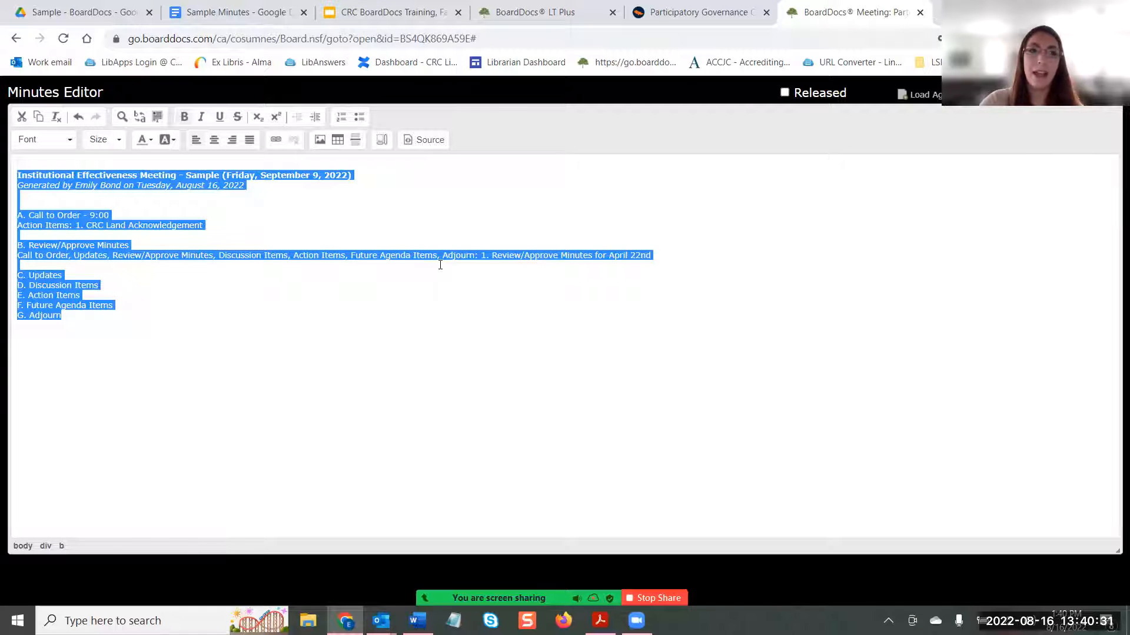
left_click(251, 10)
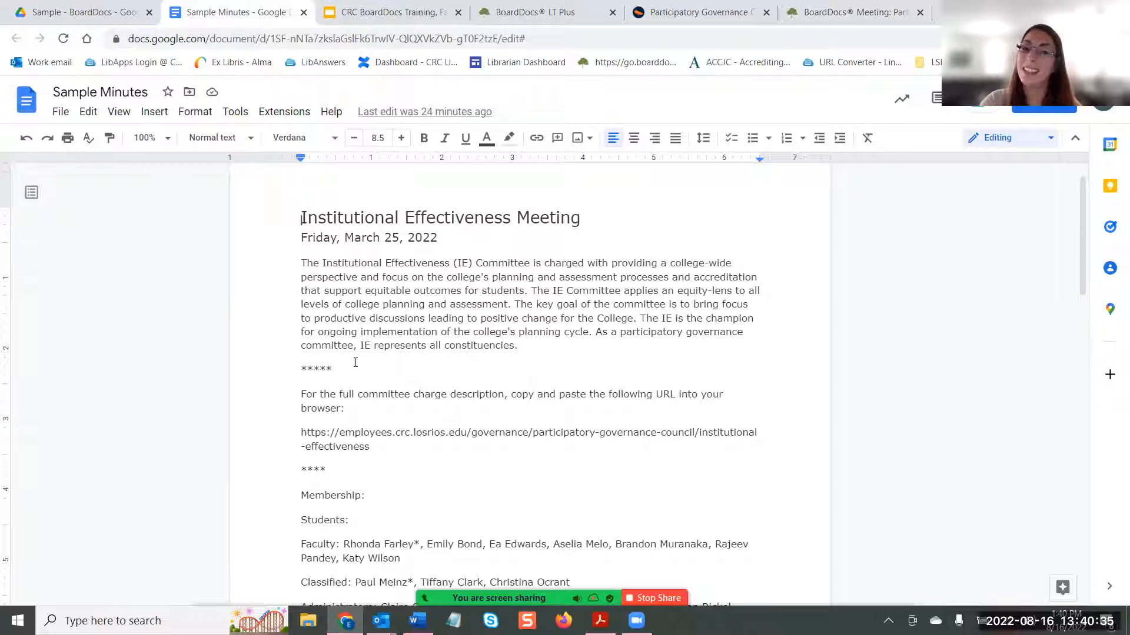
scroll(350, 350, "down", 1)
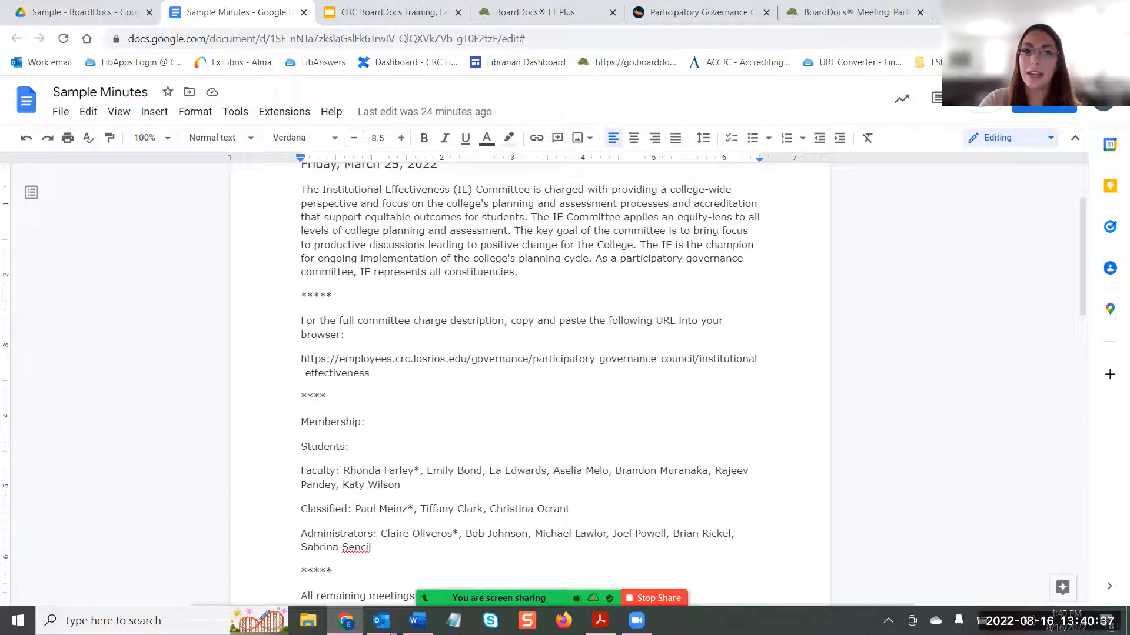
scroll(350, 351, "up", 1)
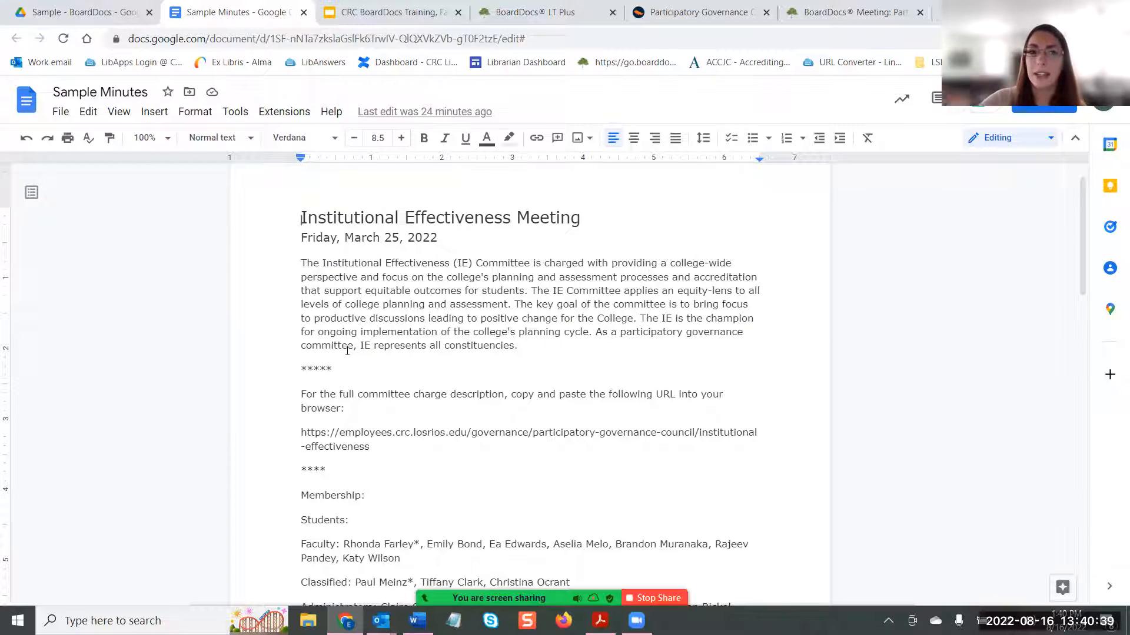
scroll(290, 413, "down", 2)
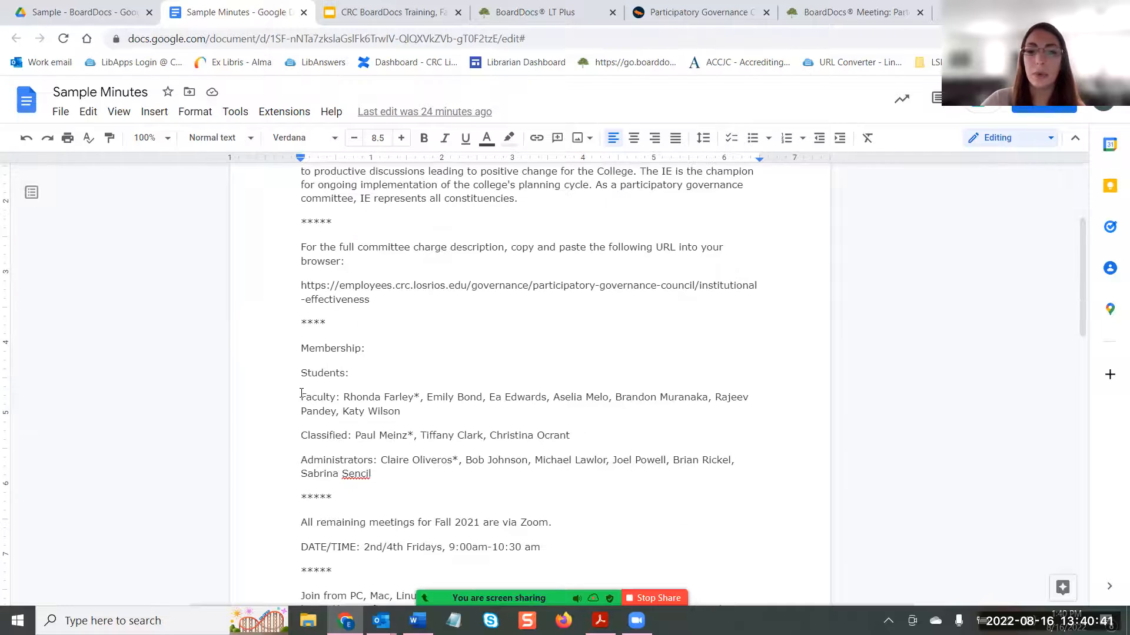
scroll(286, 268, "up", 2)
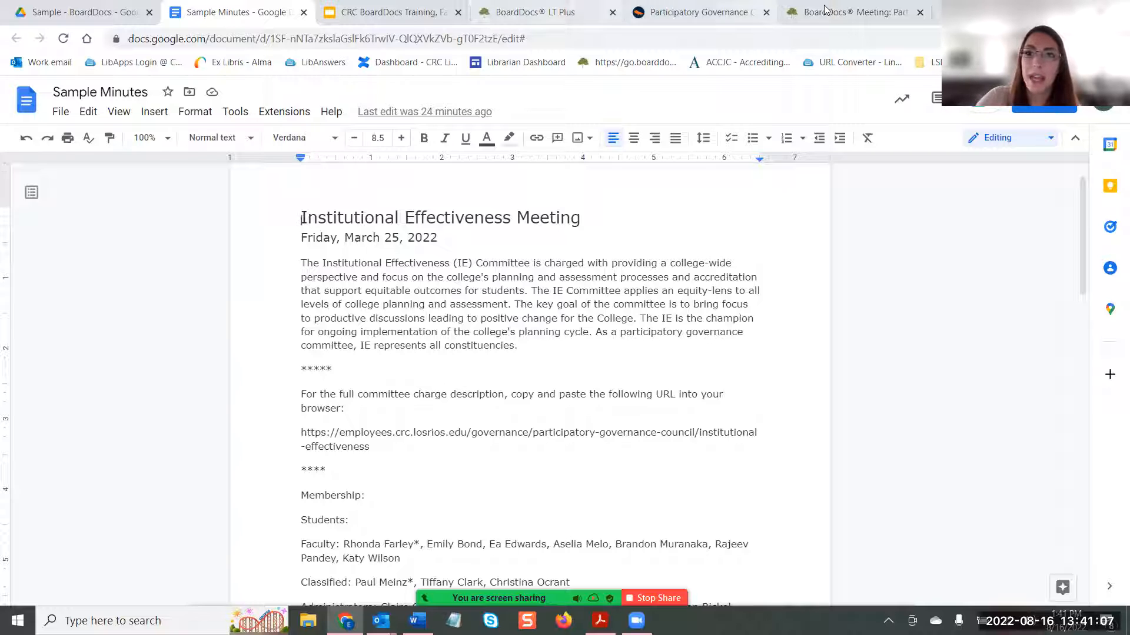
- Switch back to the BoardDocs Minutes Editor, examine the HTML source of the loaded agenda, and return to the formatted view
left_click(850, 12)
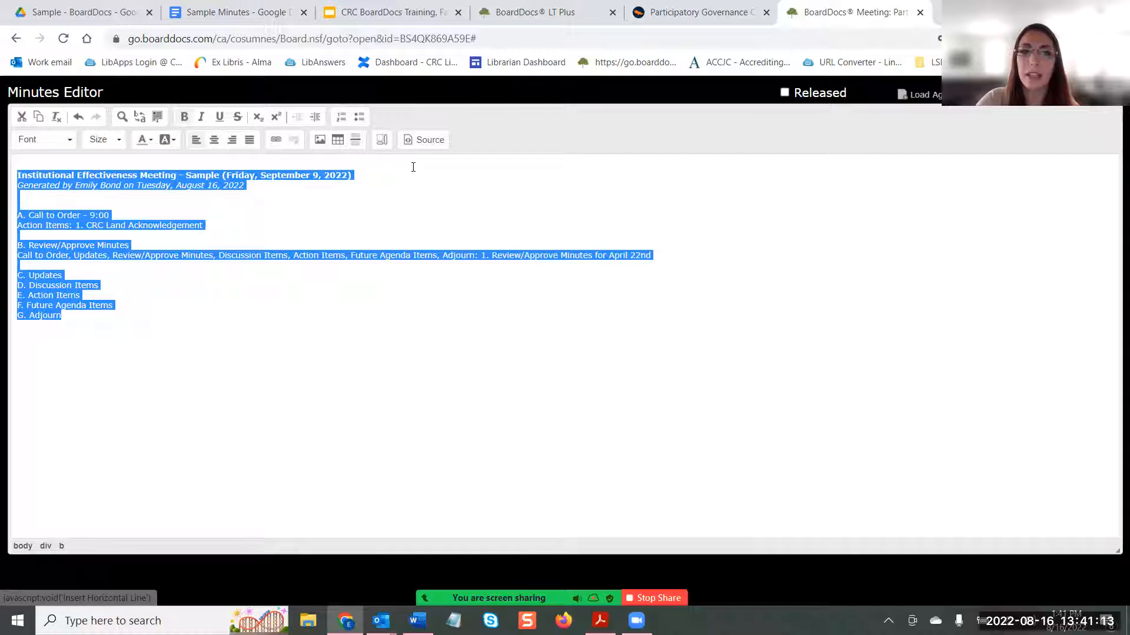
left_click(426, 137)
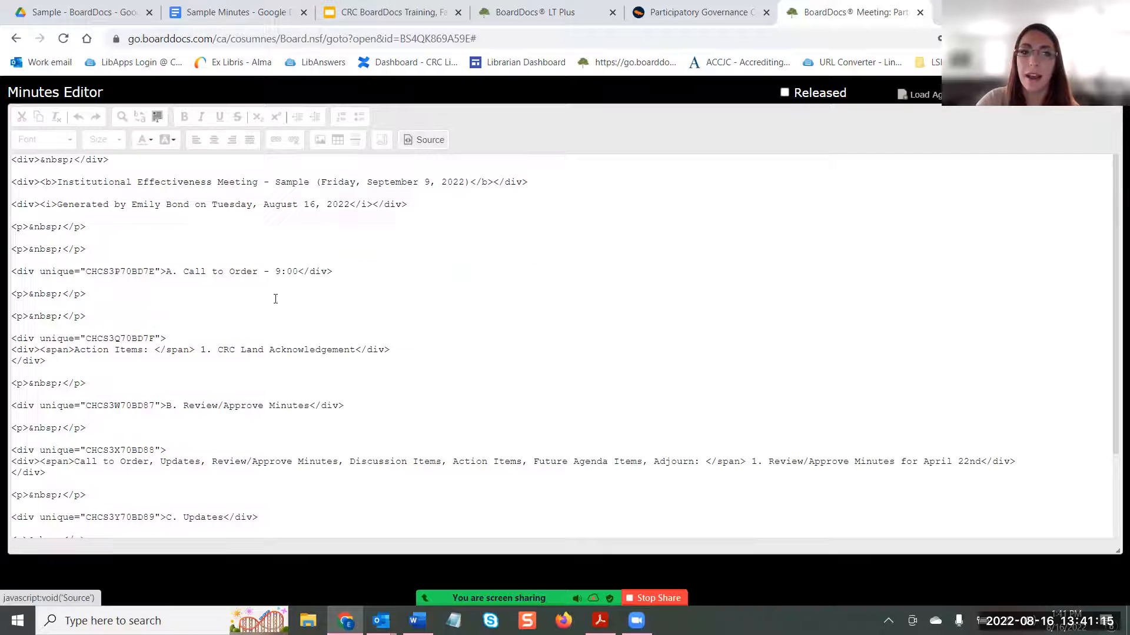
scroll(155, 329, "down", 1)
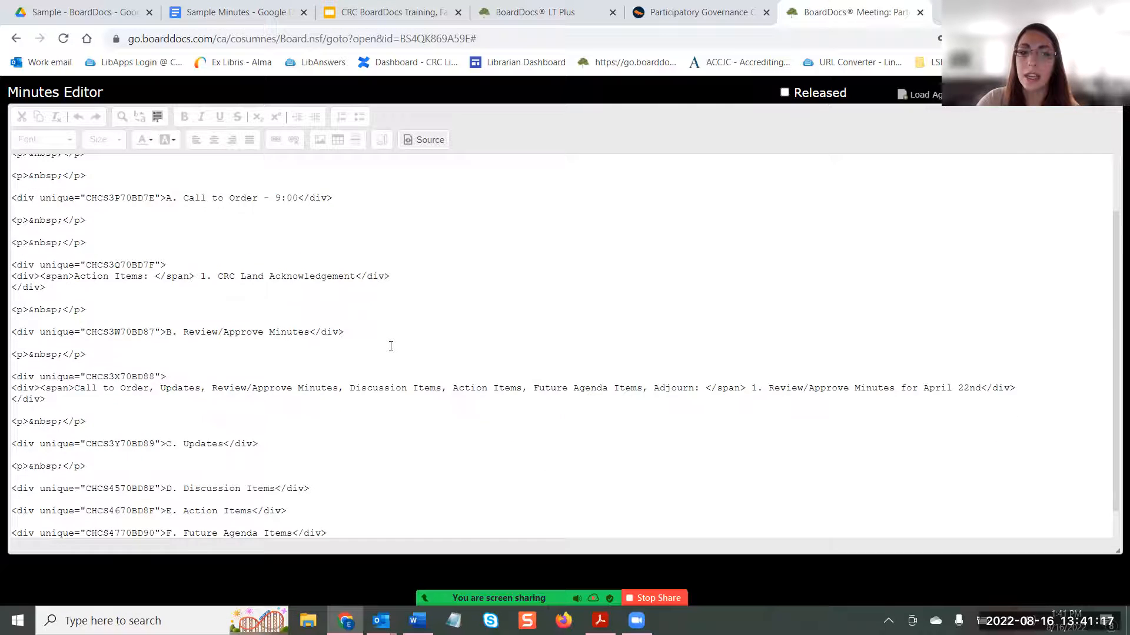
scroll(390, 346, "up", 1)
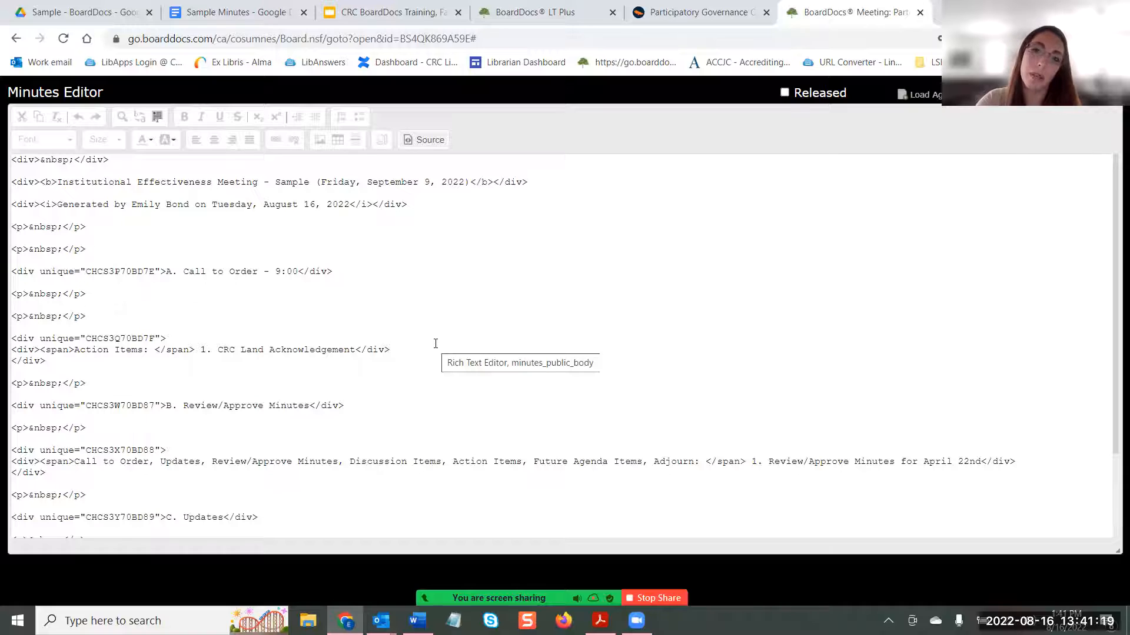
left_click(437, 141)
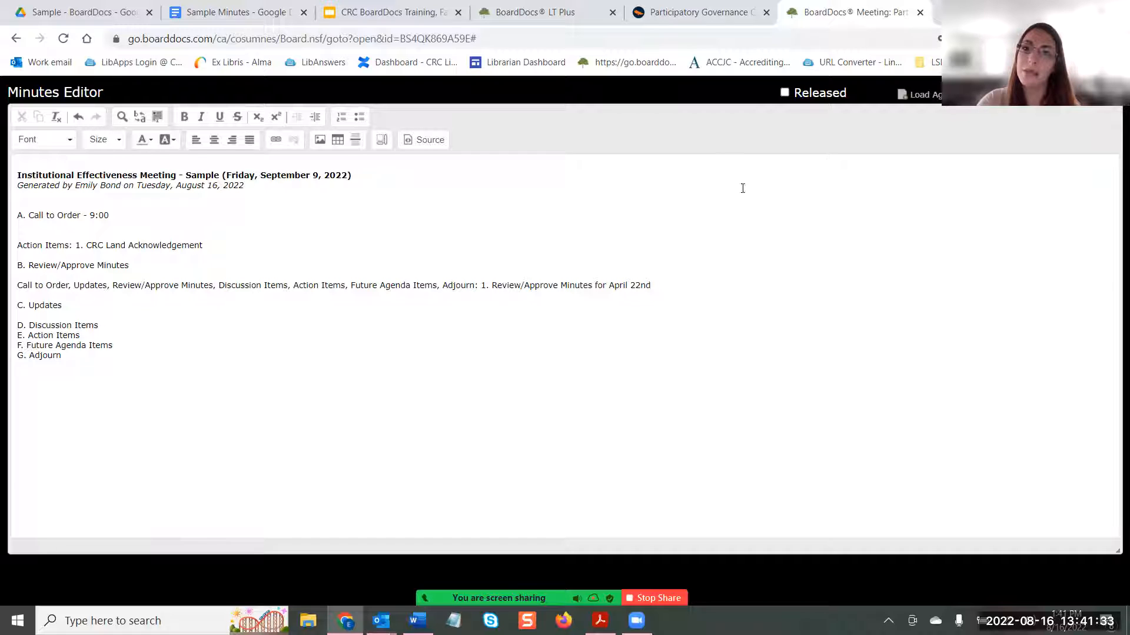
- Append "- DRAFT" to the title line of the September 9, 2022 minutes and save the minutes
left_click(784, 93)
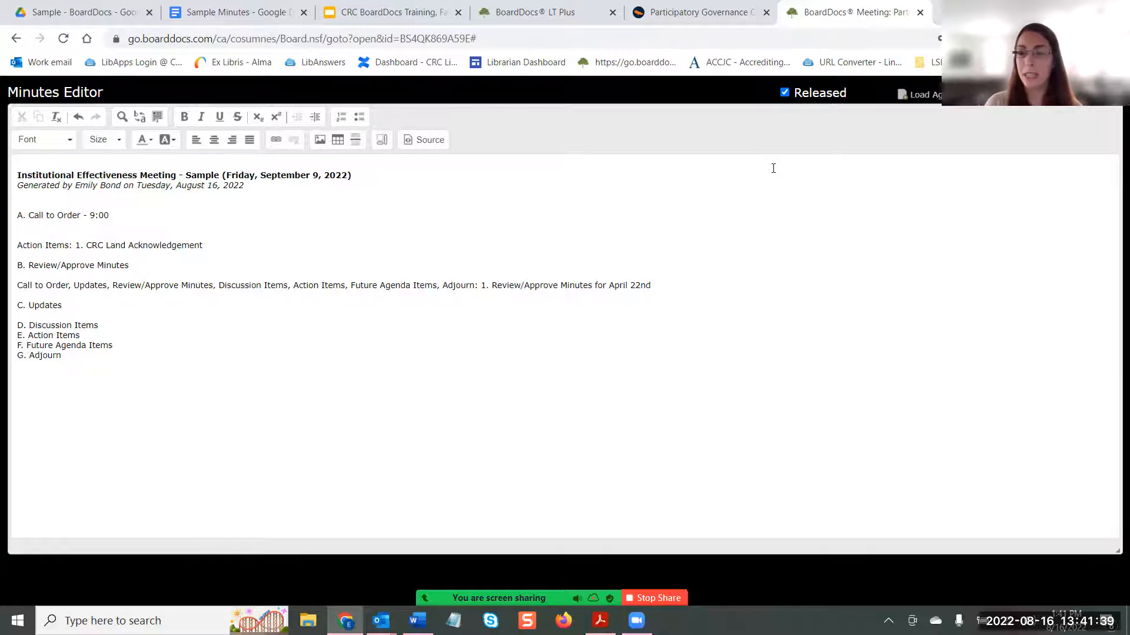
left_click(784, 93)
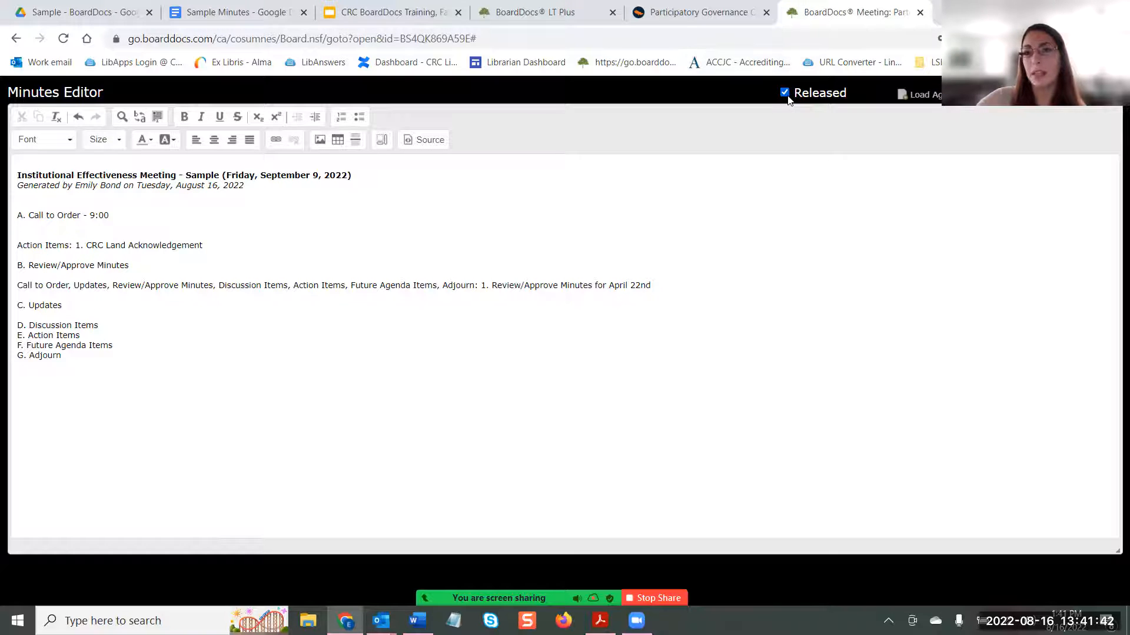
left_click(384, 174)
type("- D")
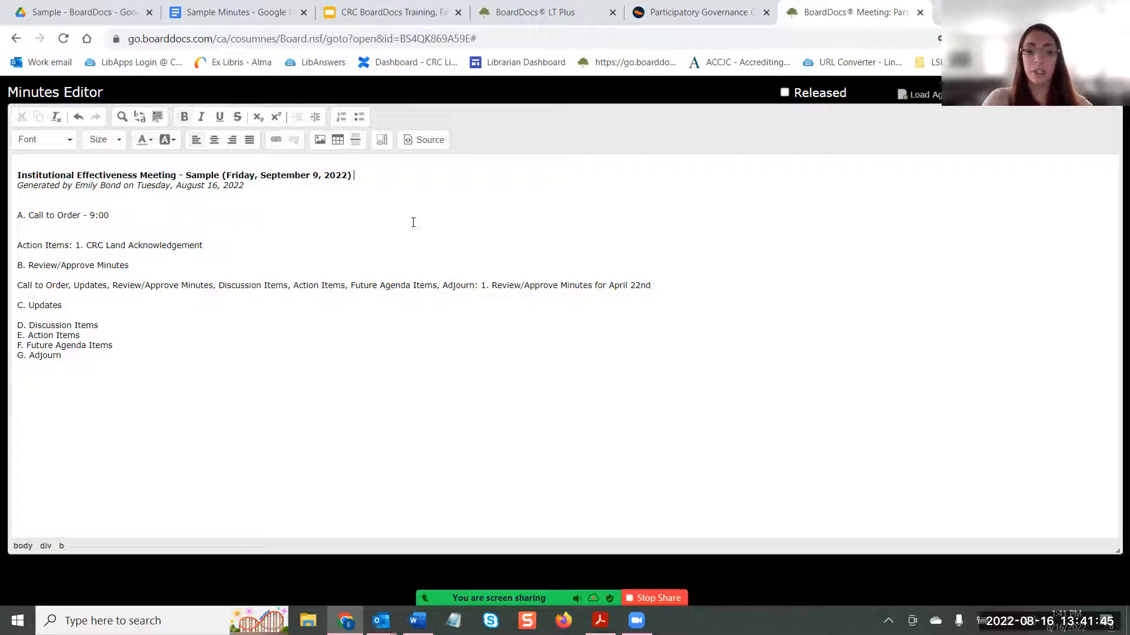
type("RAFT")
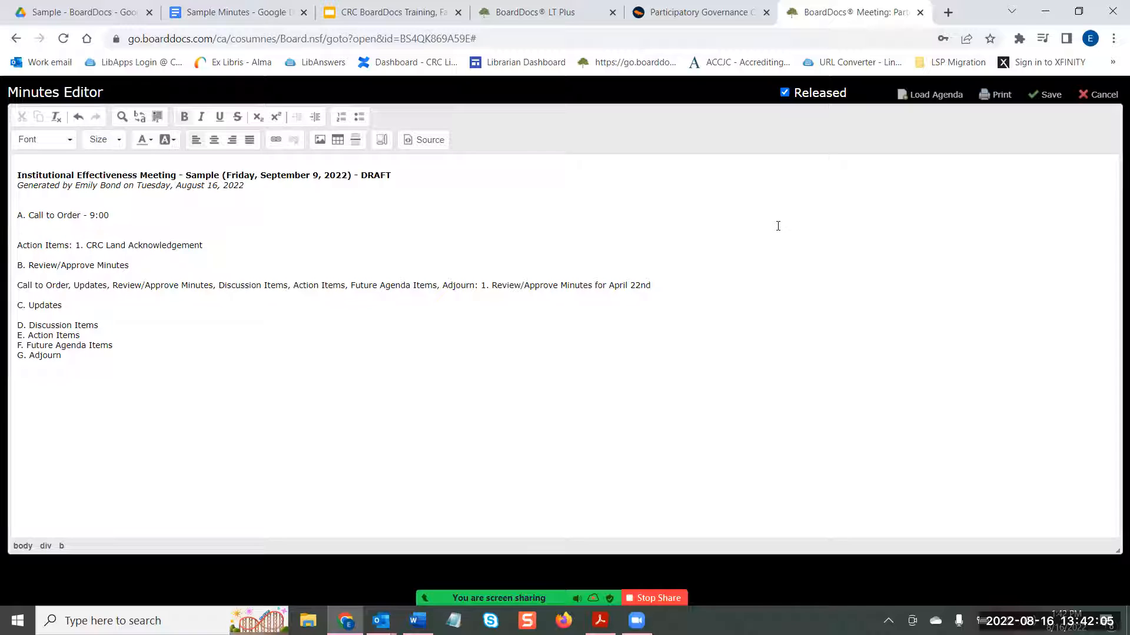
left_click(786, 92)
left_click(1057, 96)
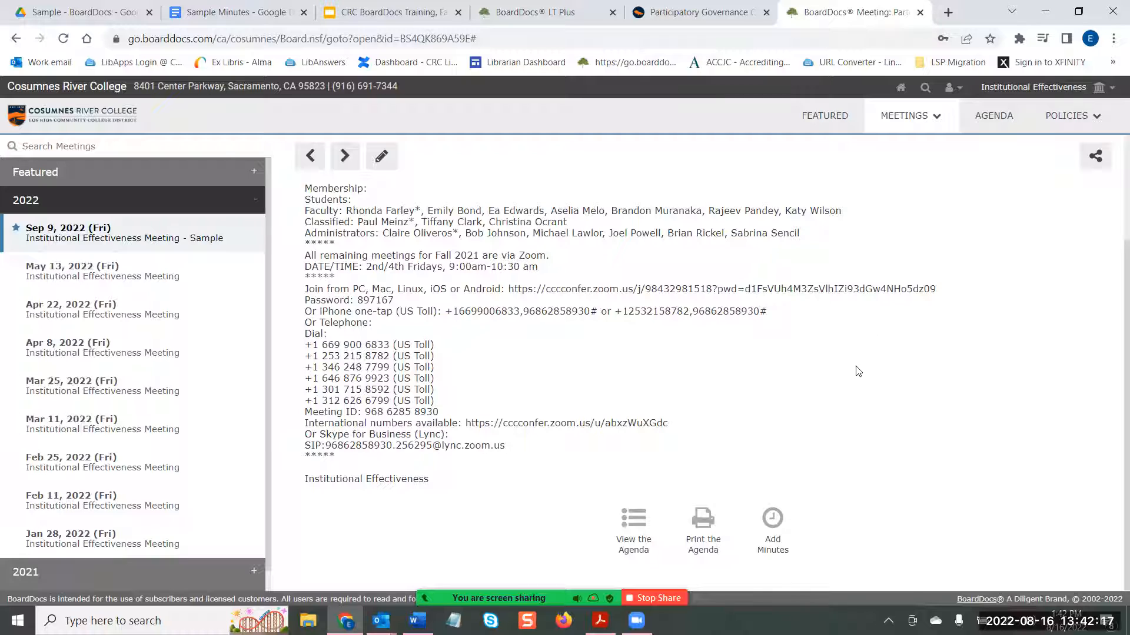
- Reopen the September 9, 2022 meeting's minutes, mark them as released, and save them again
left_click(771, 518)
left_click(784, 93)
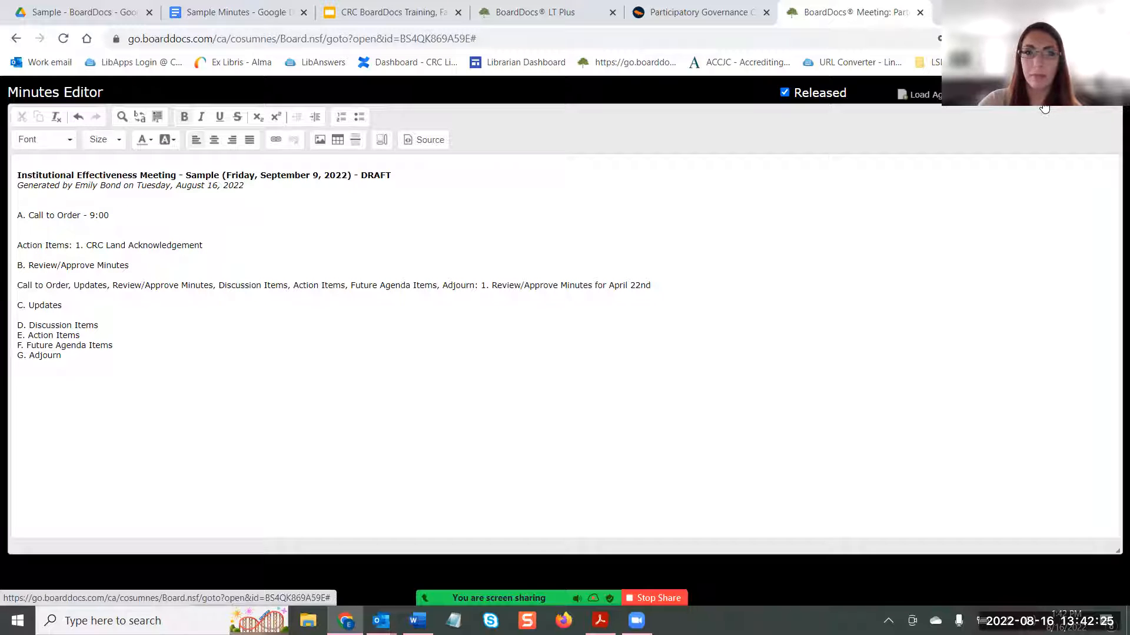
left_click(1044, 95)
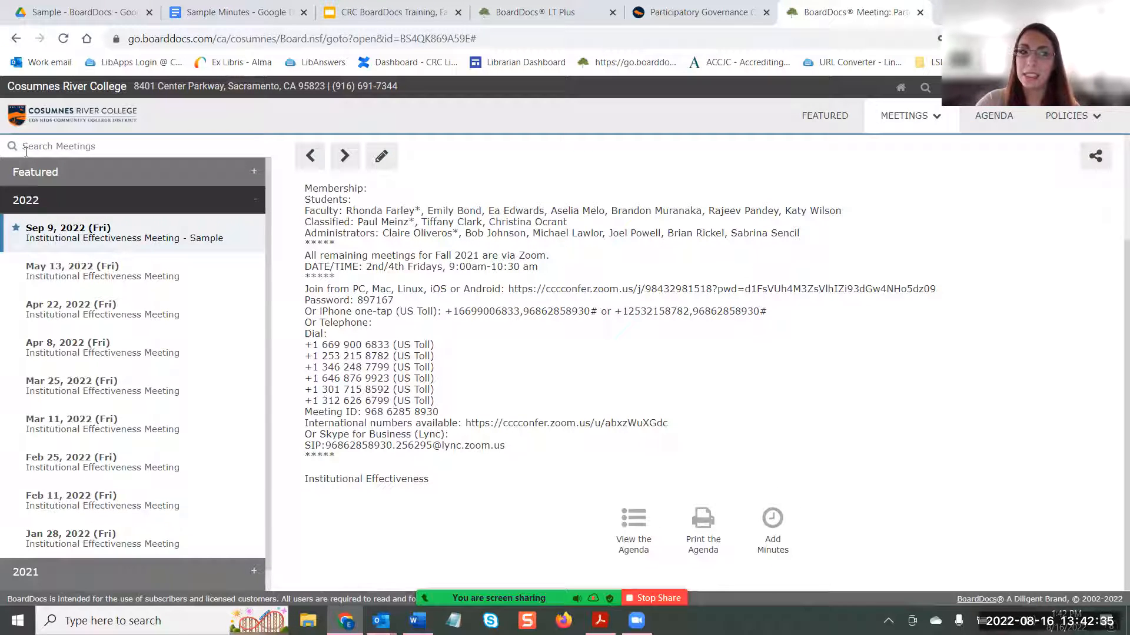
- Search BoardDocs for "program review", view the details of the September 11, 2020 F.1 Program Review agenda item, and close them
left_click(923, 89)
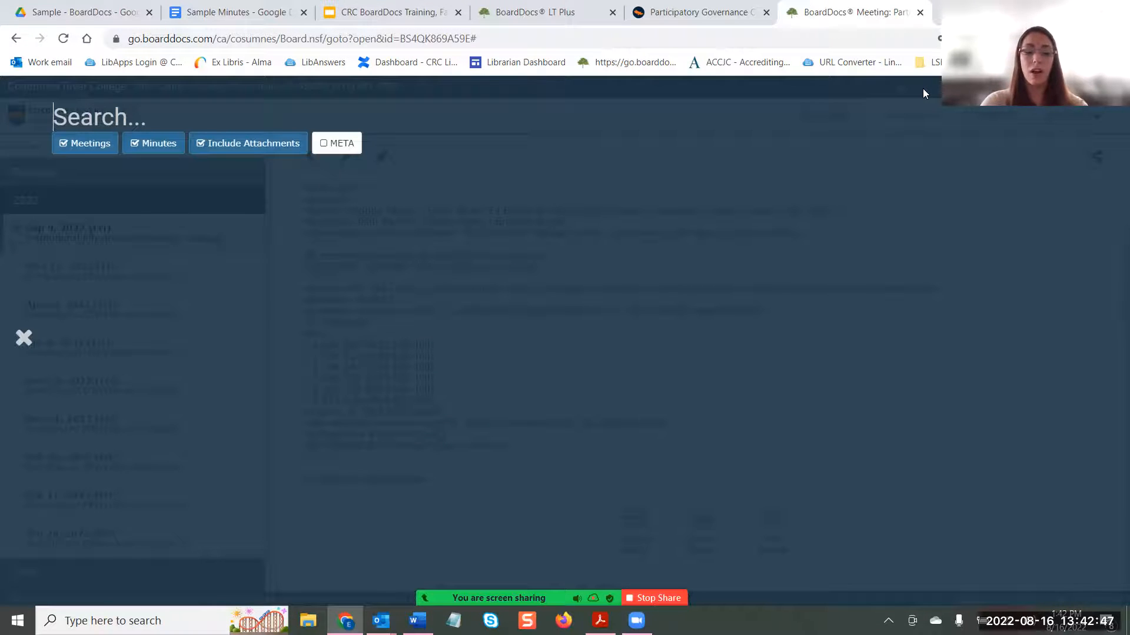
type("program review")
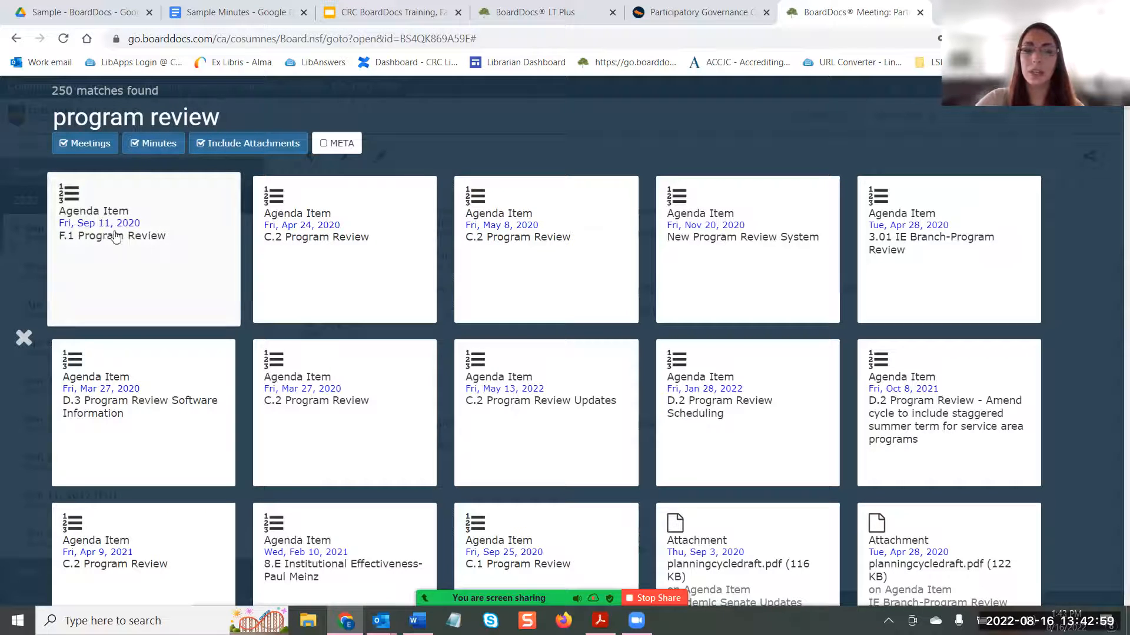
left_click(168, 308)
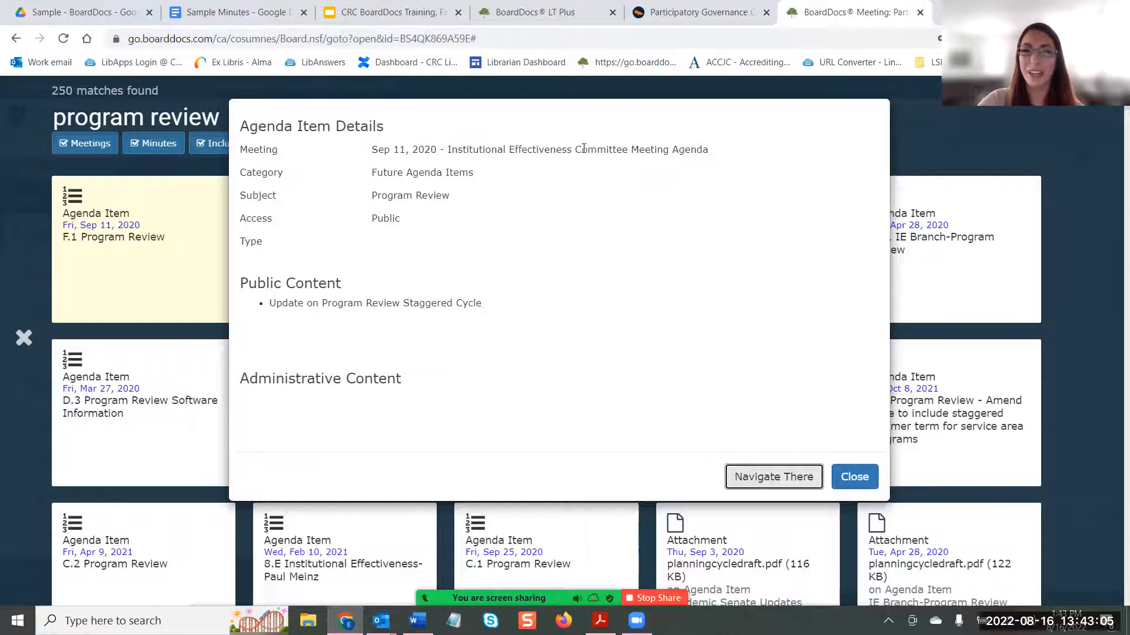
left_click_drag(458, 150, 666, 152)
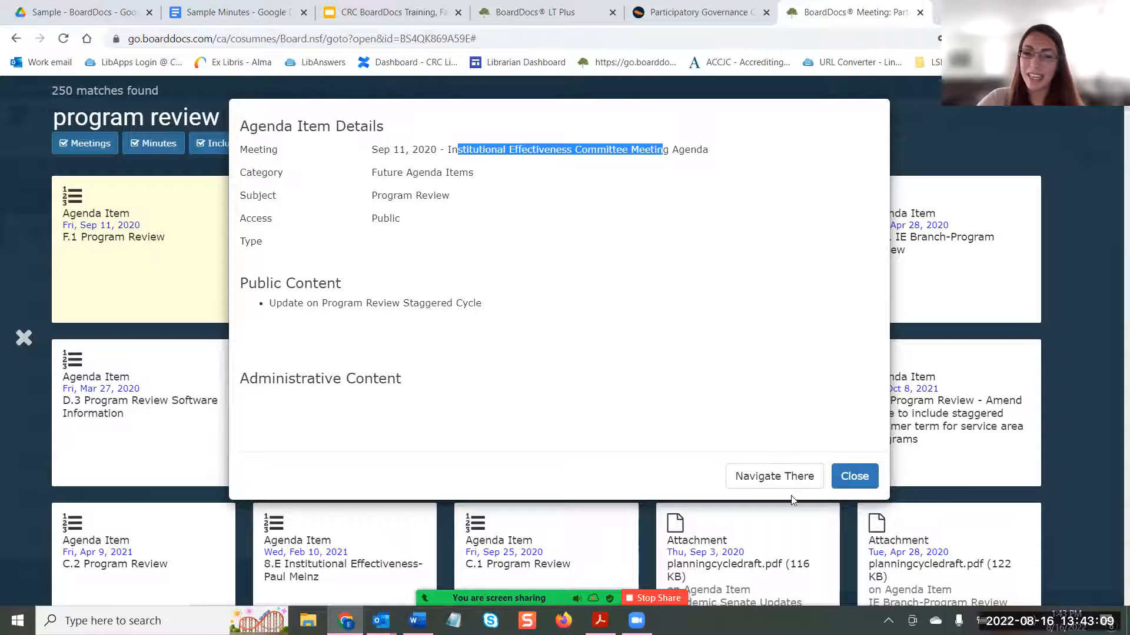
left_click(869, 481)
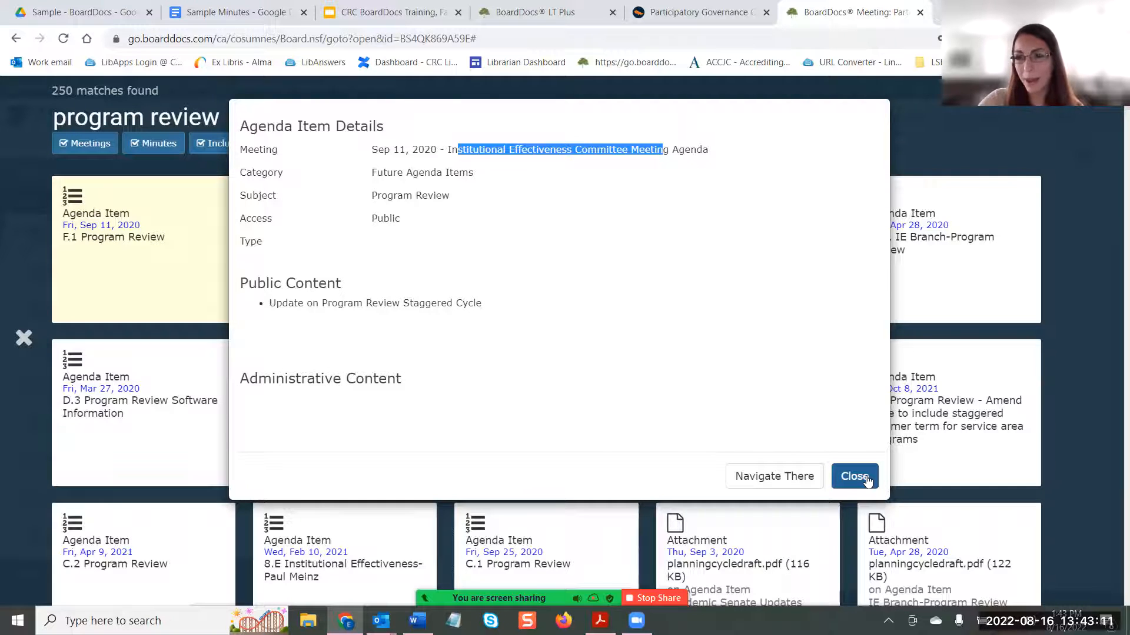
left_click(867, 481)
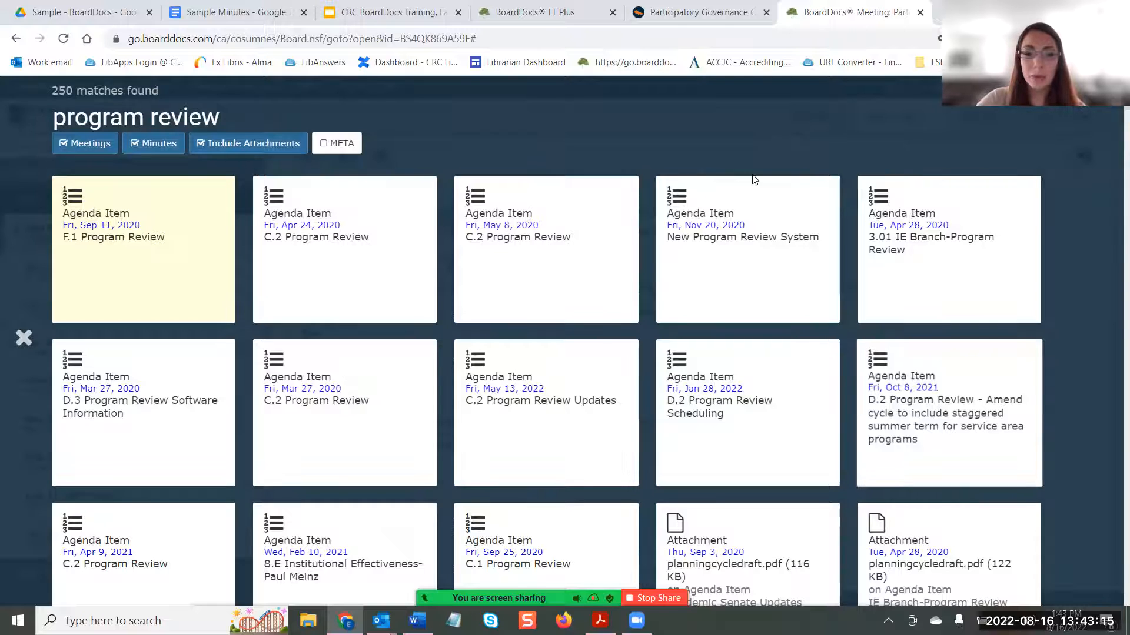
- Check the Zoom meeting chat, close it, and exit the BoardDocs search results
mouse_move(491, 593)
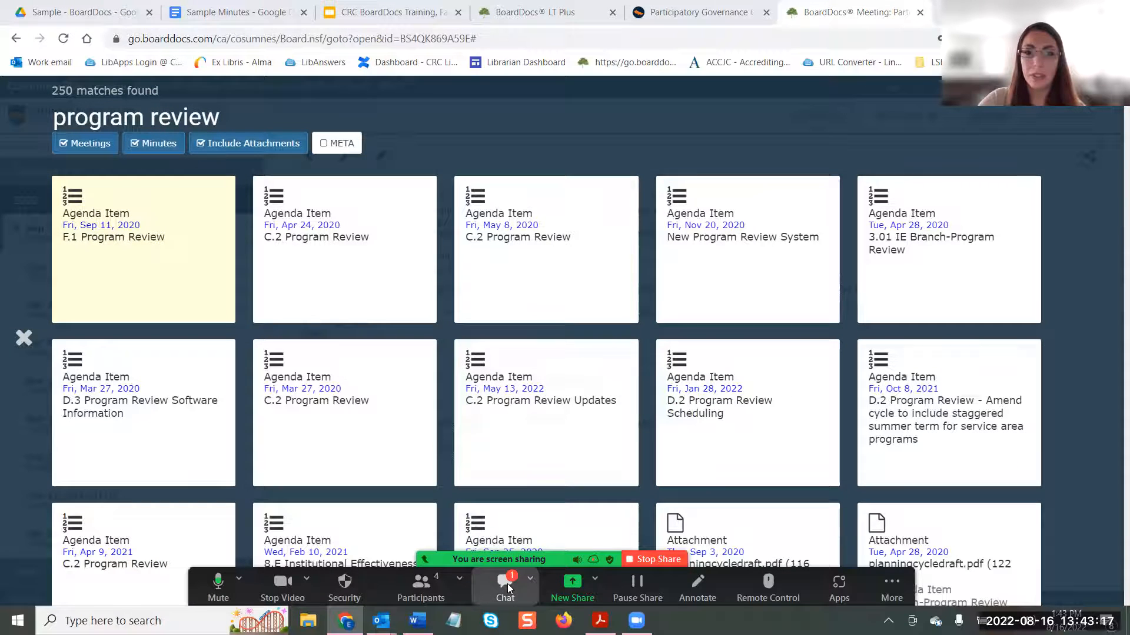
left_click(507, 584)
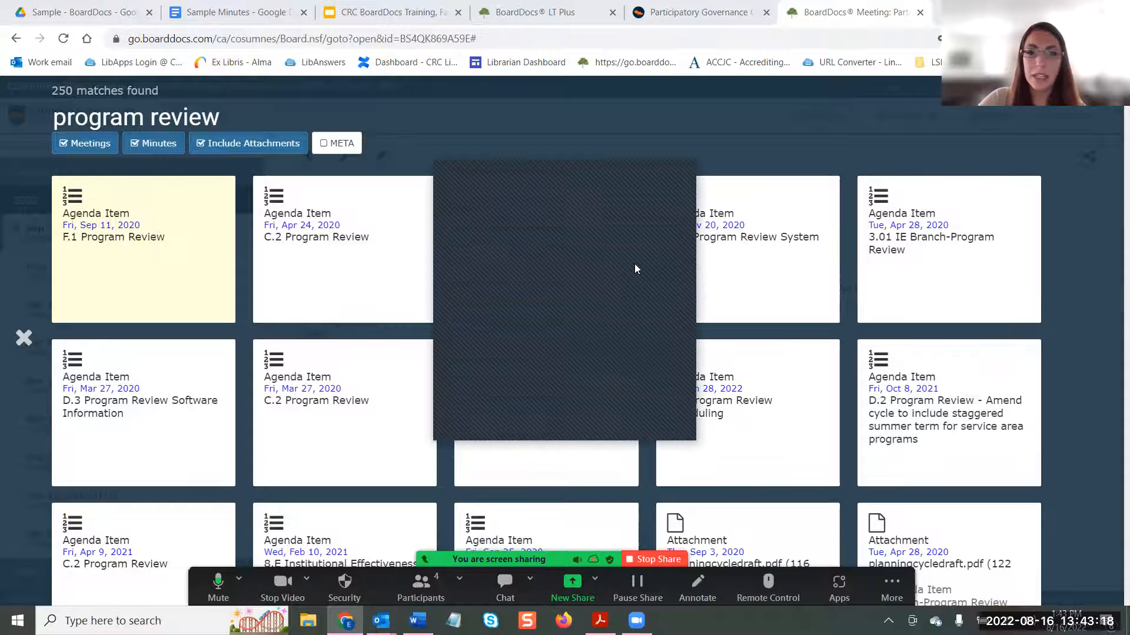
left_click(613, 171)
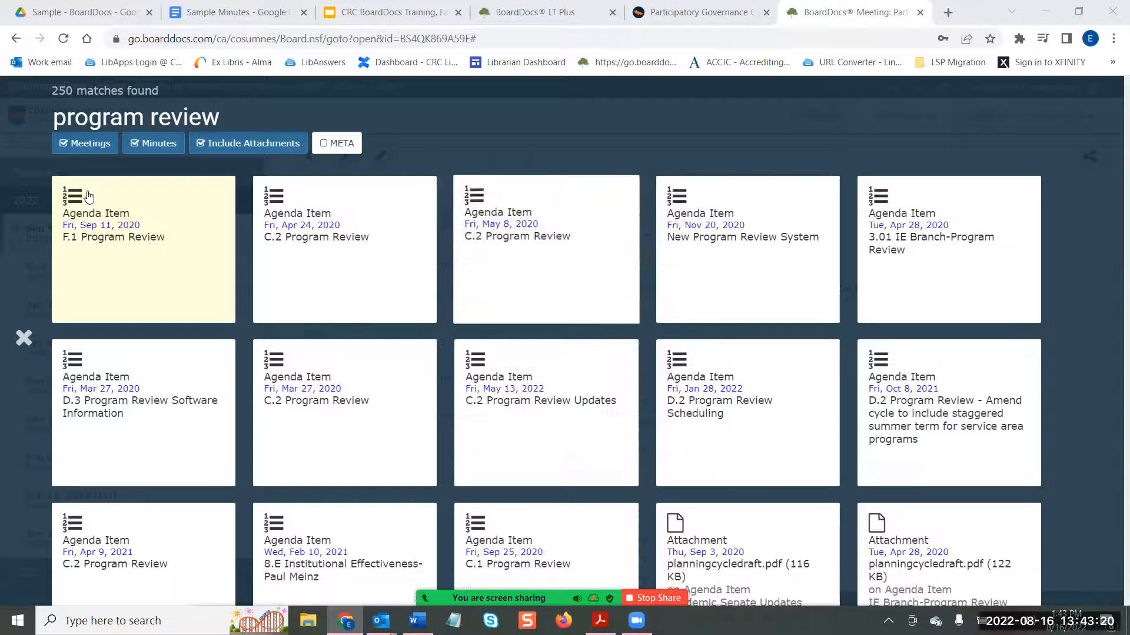
left_click(24, 341)
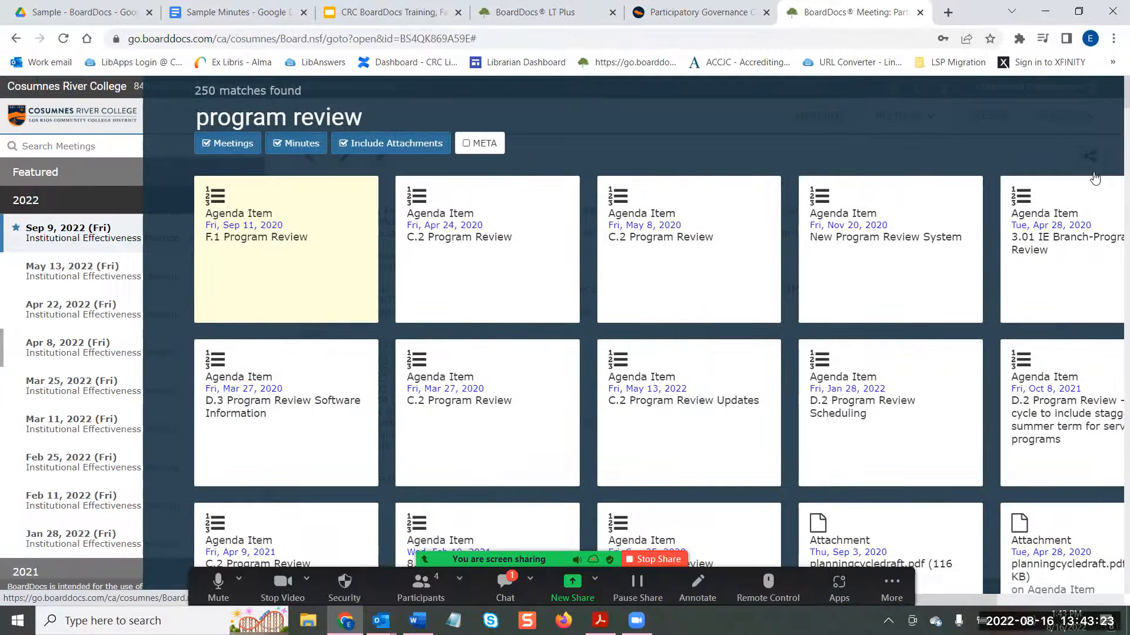
- Reopen the September 9, 2022 minutes, highlight the DRAFT label in the title, and save and leave the Minutes Editor
scroll(965, 228, "up", 1)
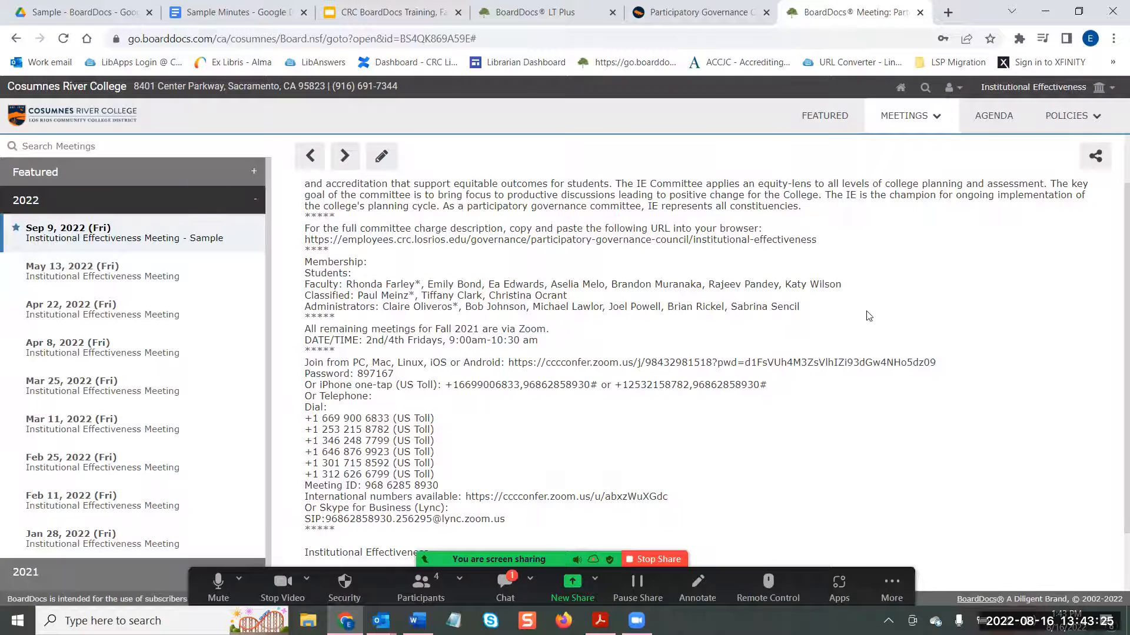
scroll(870, 335, "down", 1)
left_click(773, 540)
left_click_drag(408, 178, 357, 177)
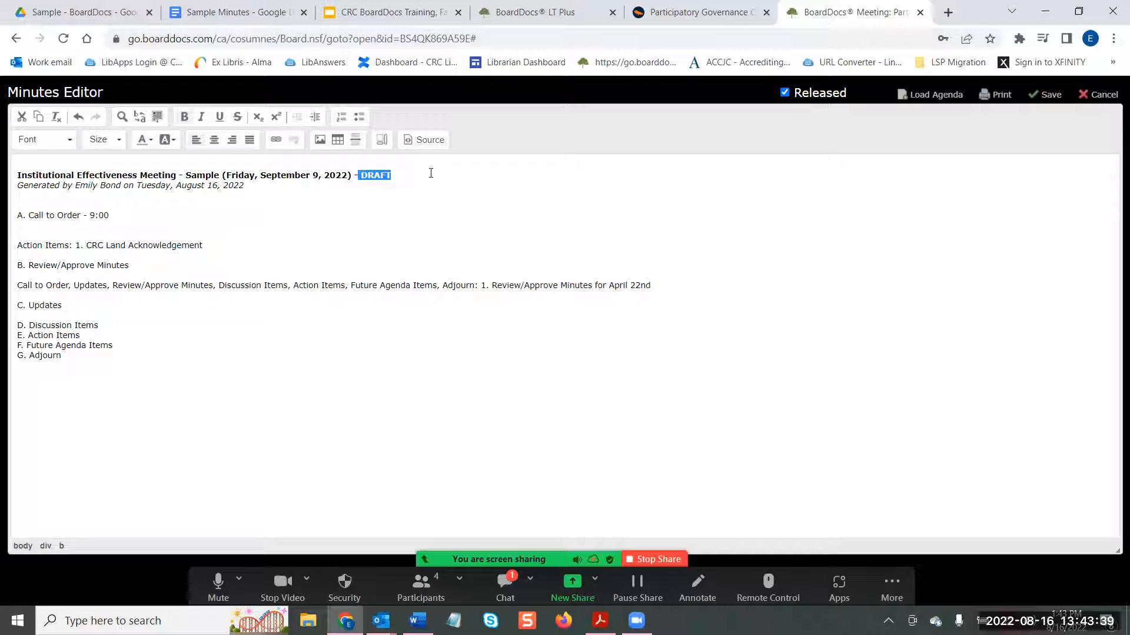
left_click(431, 173)
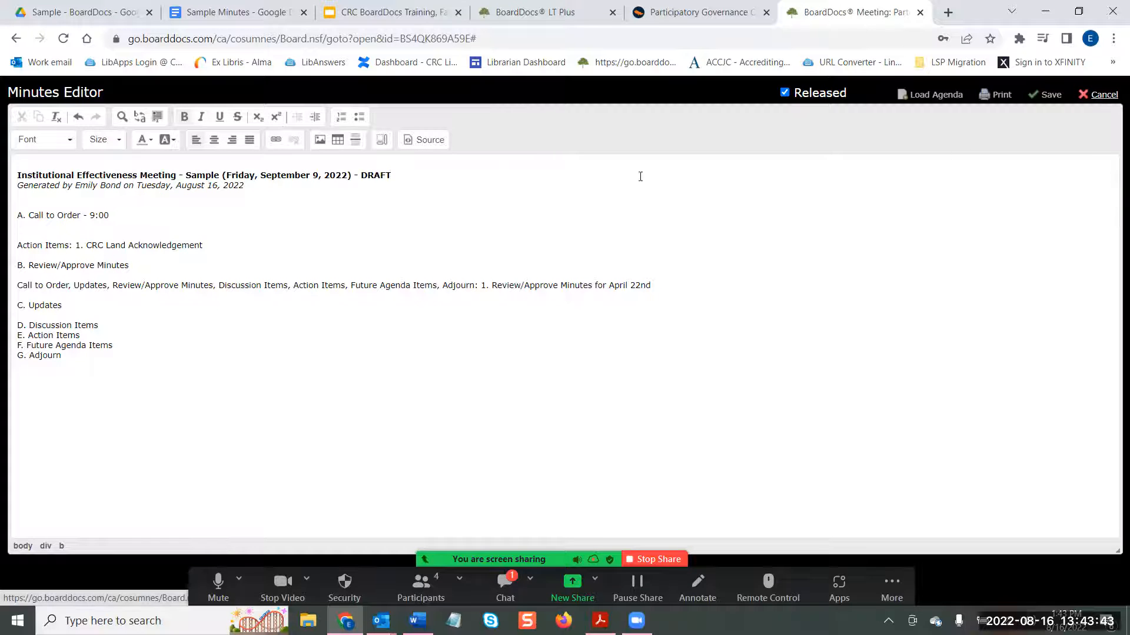
triple_click(377, 172)
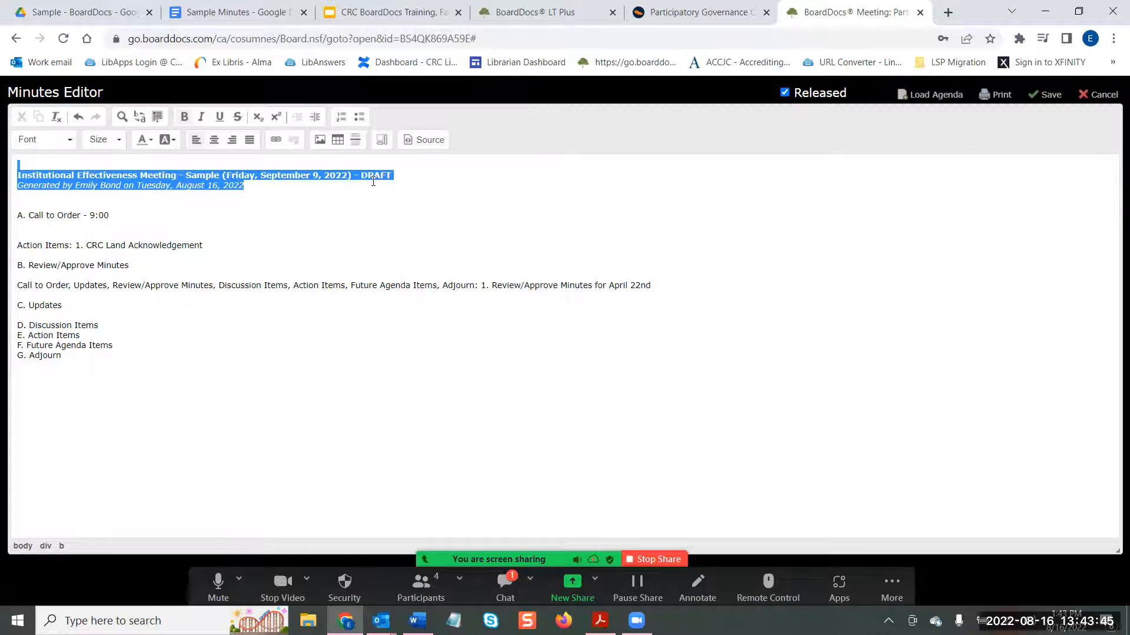
left_click(466, 195)
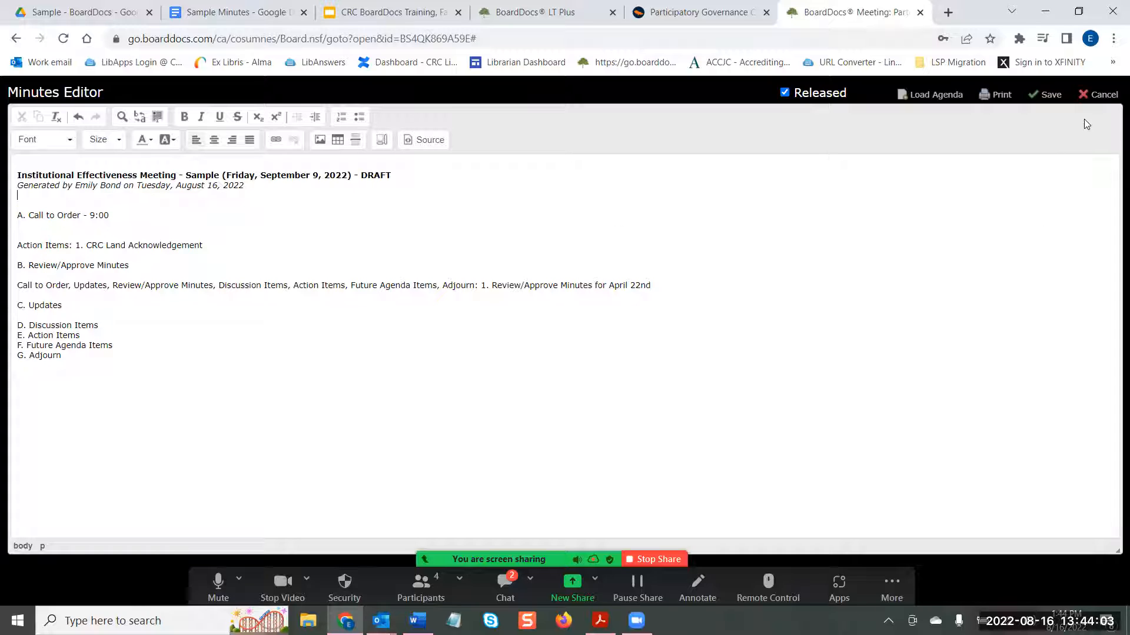
left_click(1043, 99)
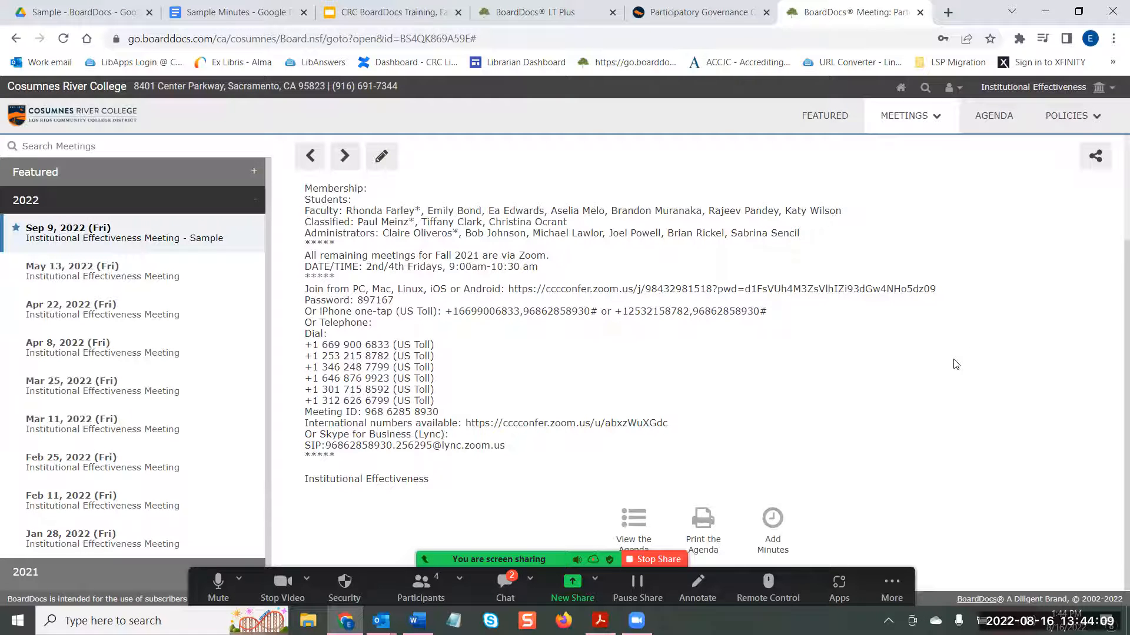
scroll(955, 364, "up", 3)
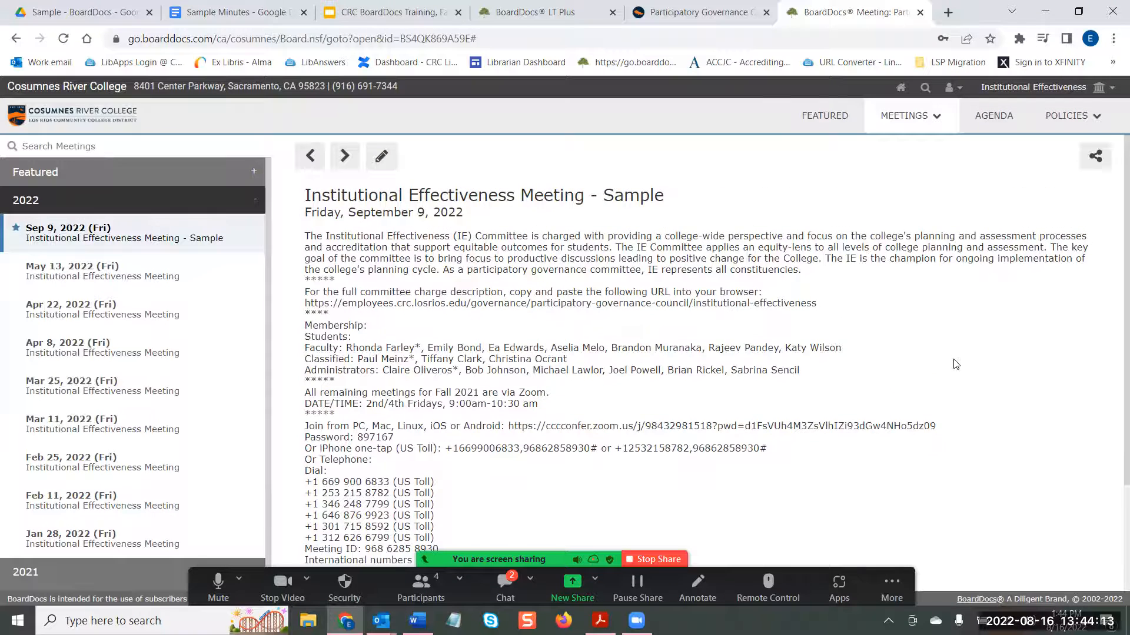
- Edit the September 9, 2022 agenda item Review/Approve Minutes for April 22nd, clearing its Call to Order, Updates, Discussion Items and Action Items types
scroll(955, 364, "down", 3)
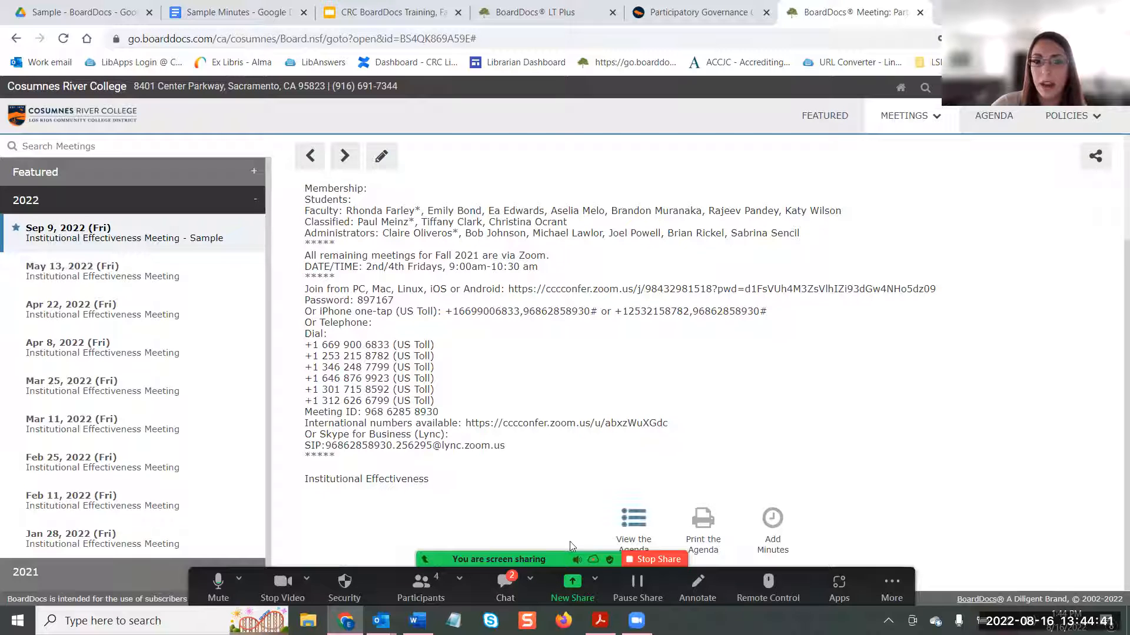
left_click(637, 538)
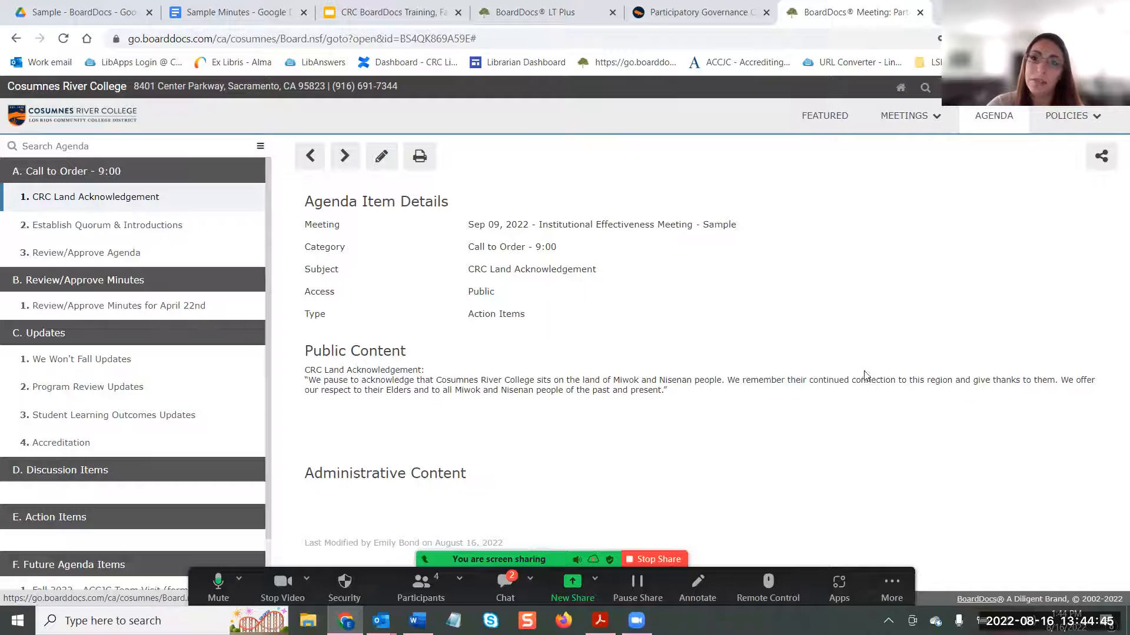
left_click(174, 305)
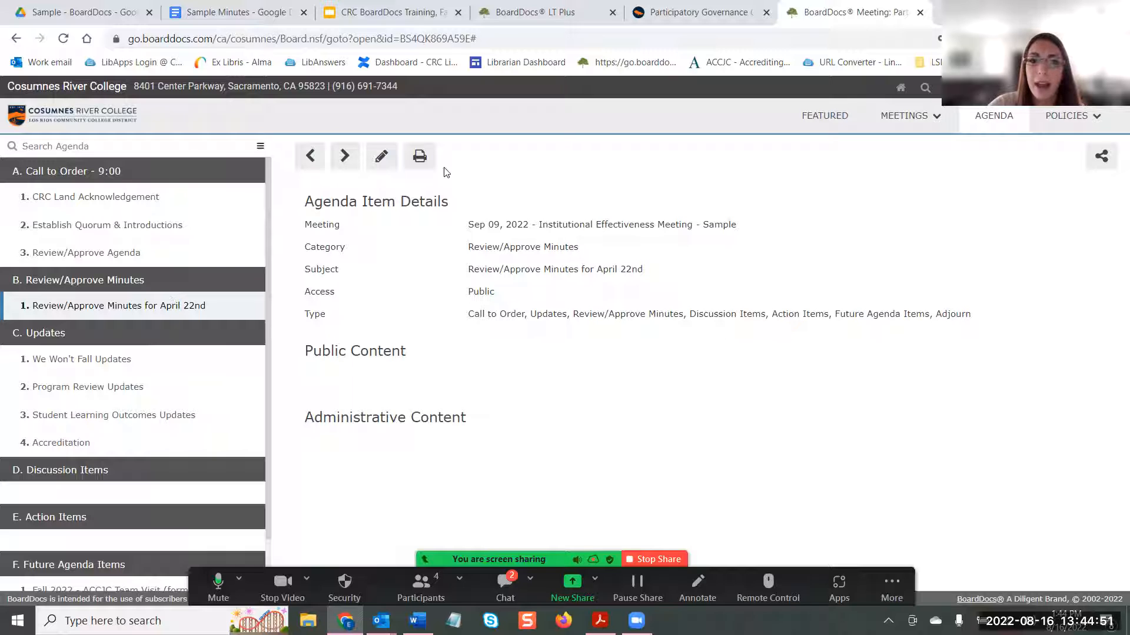
left_click(382, 158)
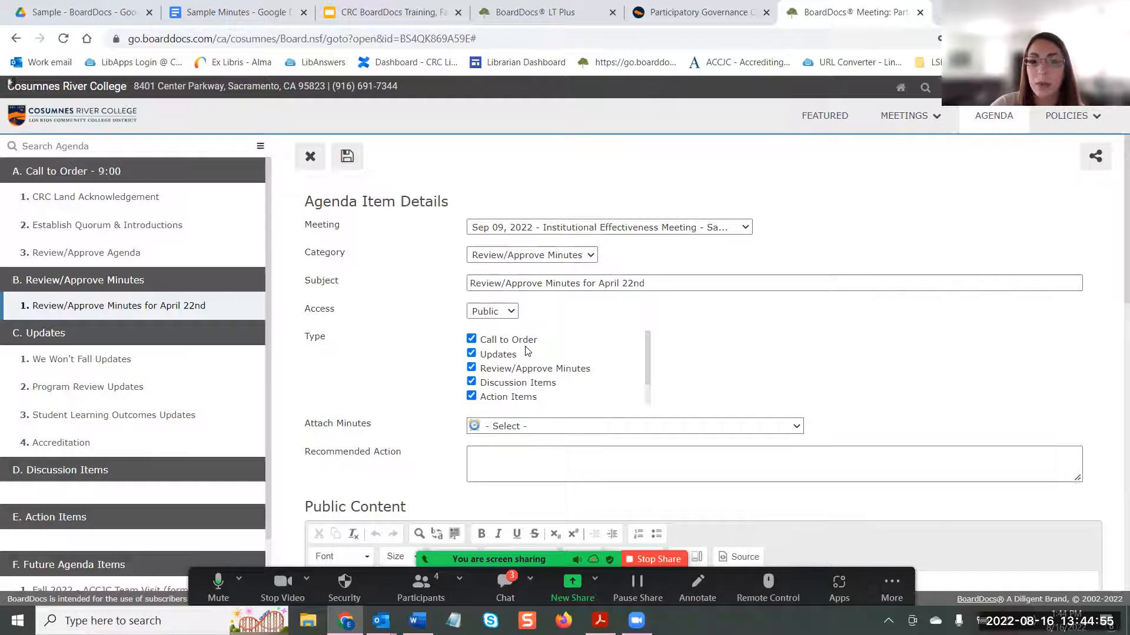
left_click(472, 340)
left_click(472, 354)
left_click(471, 381)
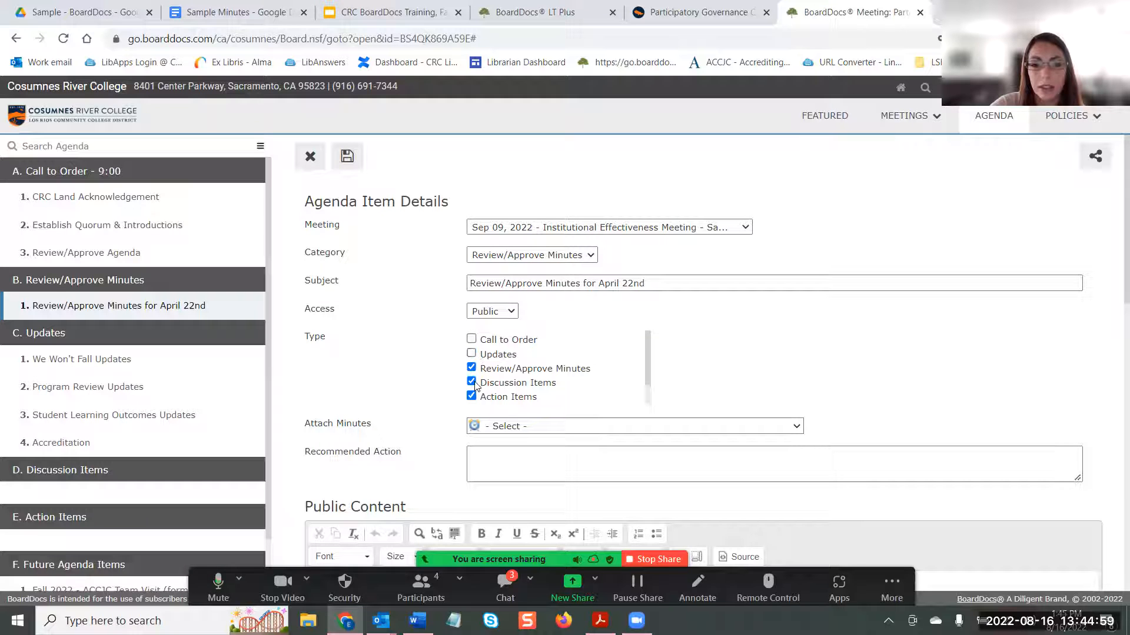
left_click(471, 396)
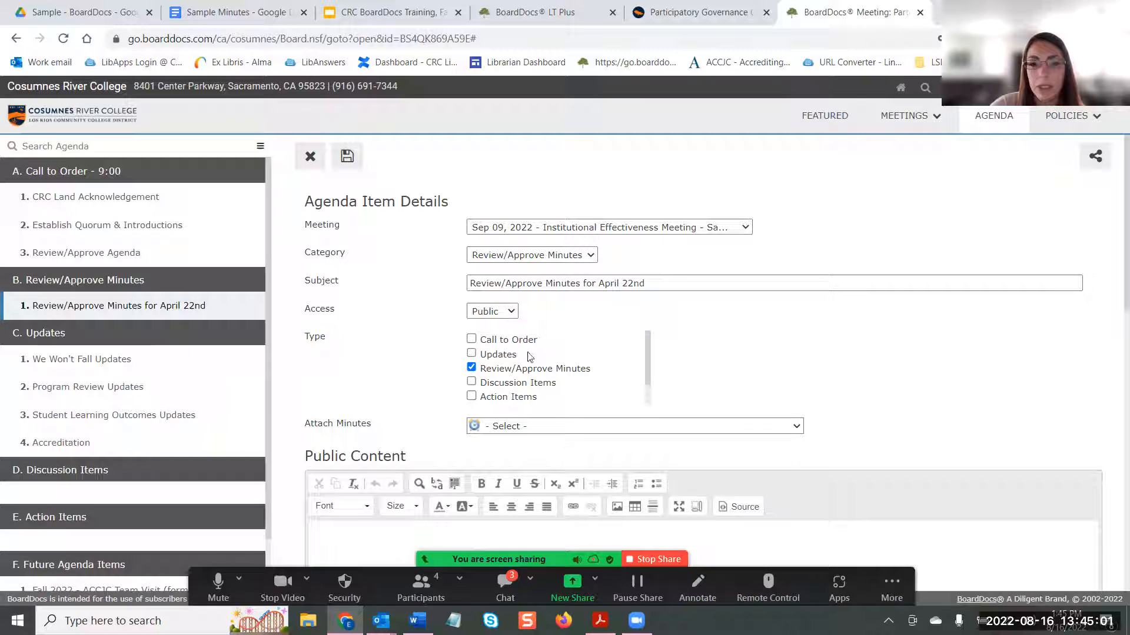
- Attach the Apr 22, 2022 - Institutional Effectiveness Meeting minutes to the agenda item and save it
scroll(556, 367, "down", 1)
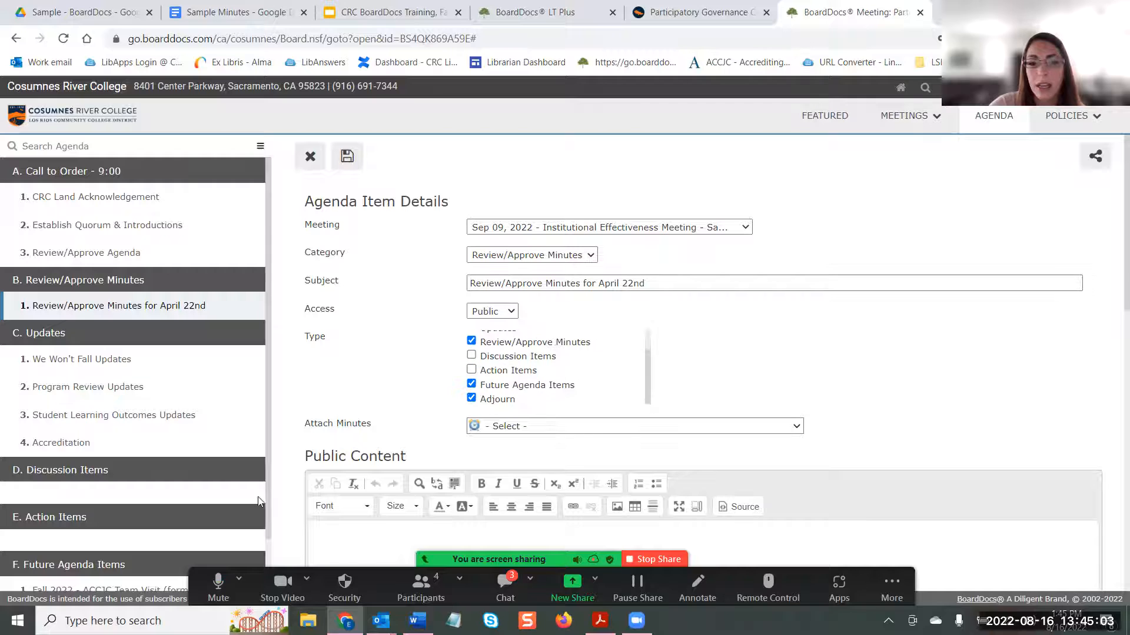
scroll(329, 438, "down", 3)
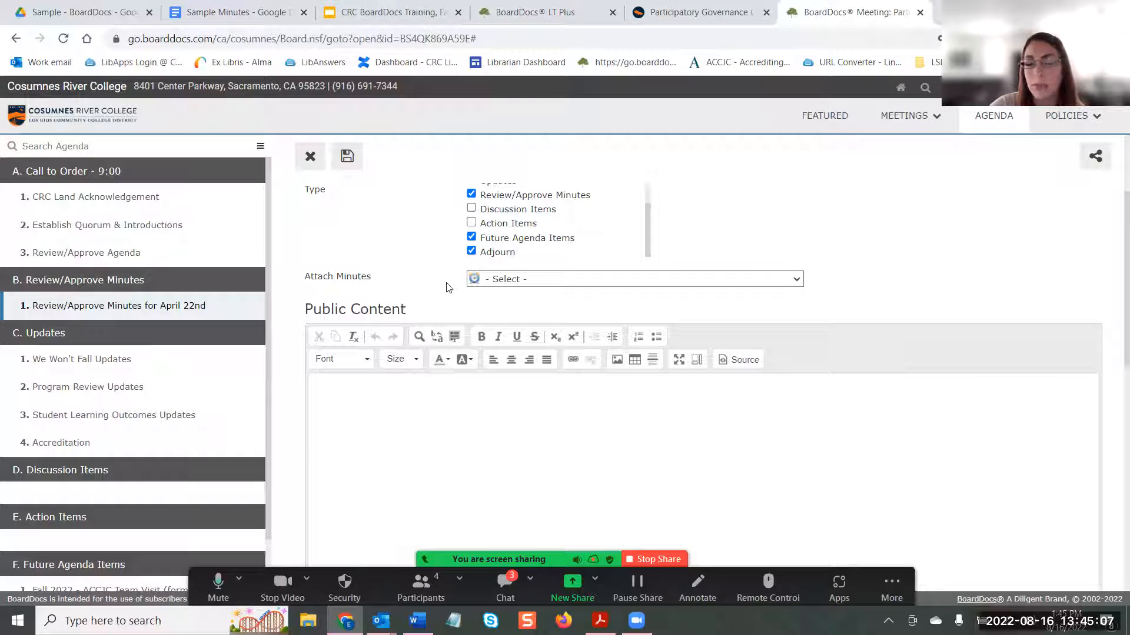
left_click(589, 279)
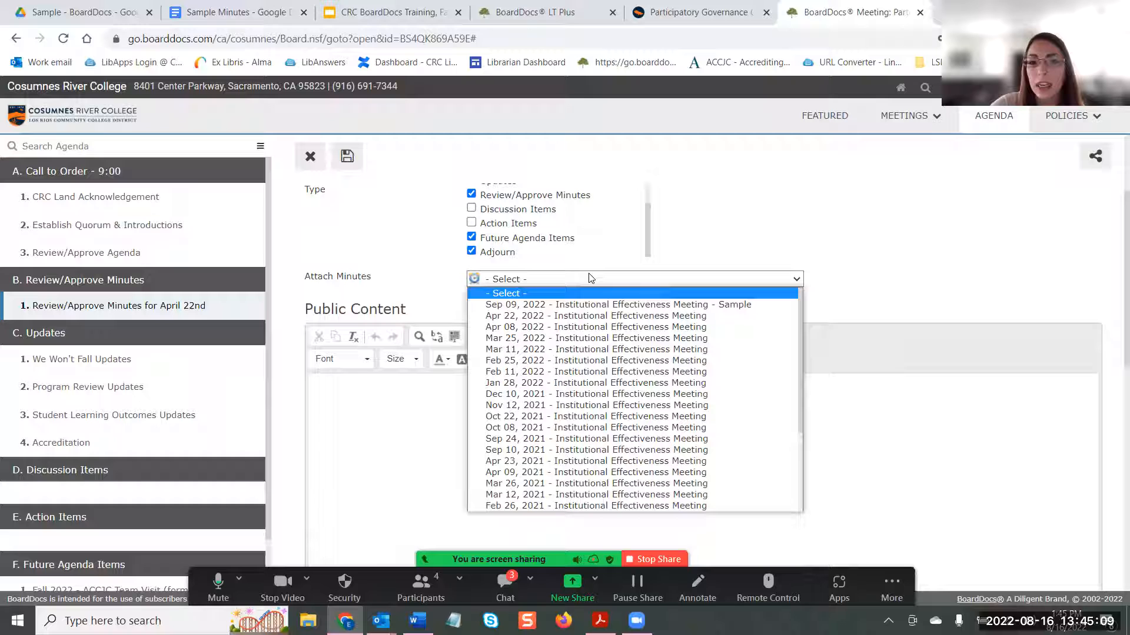
left_click(577, 317)
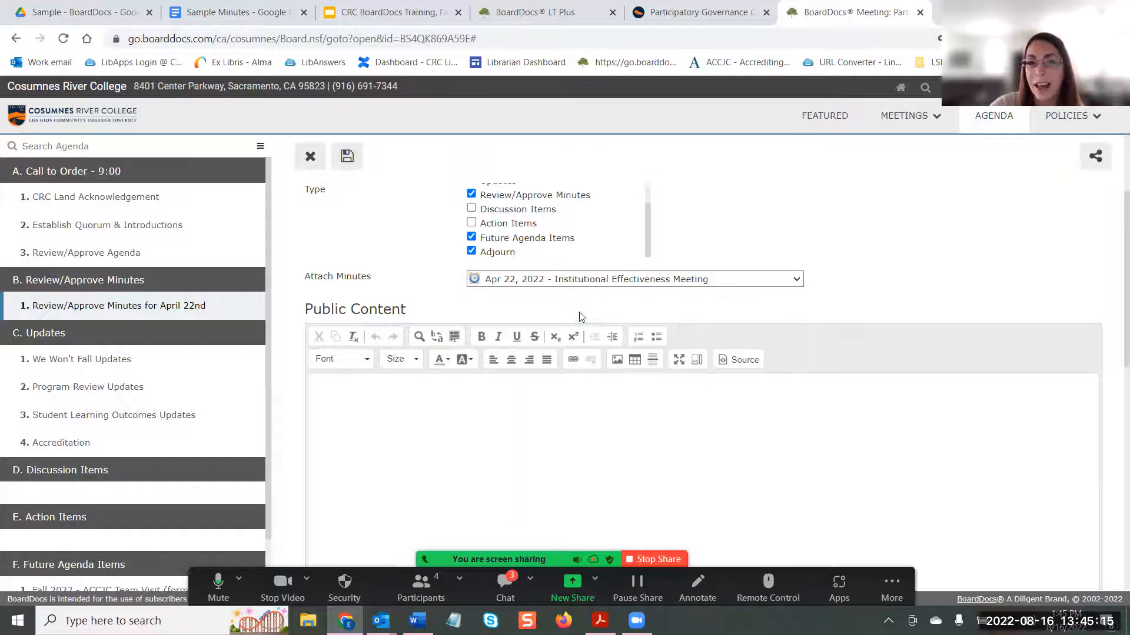
scroll(579, 316, "down", 8)
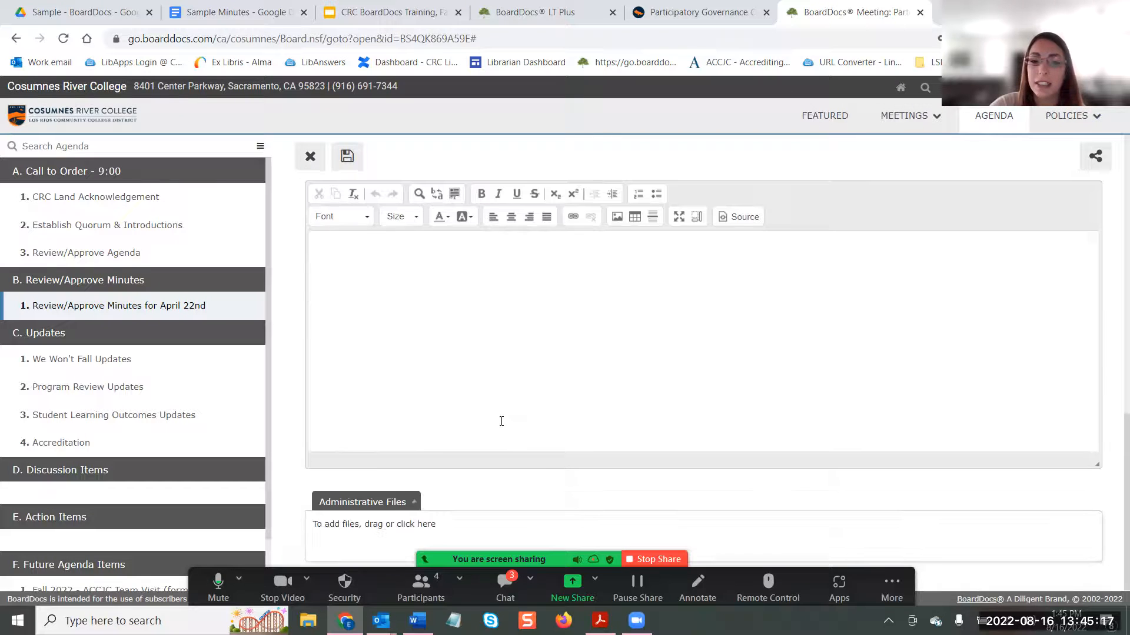
scroll(887, 305, "up", 10)
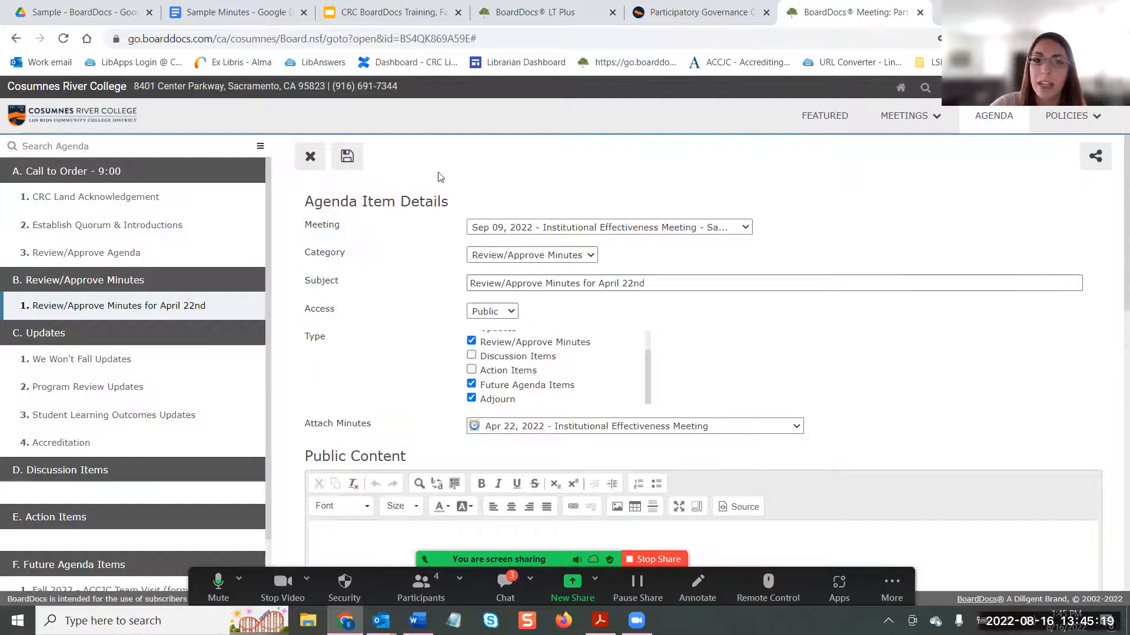
left_click(347, 157)
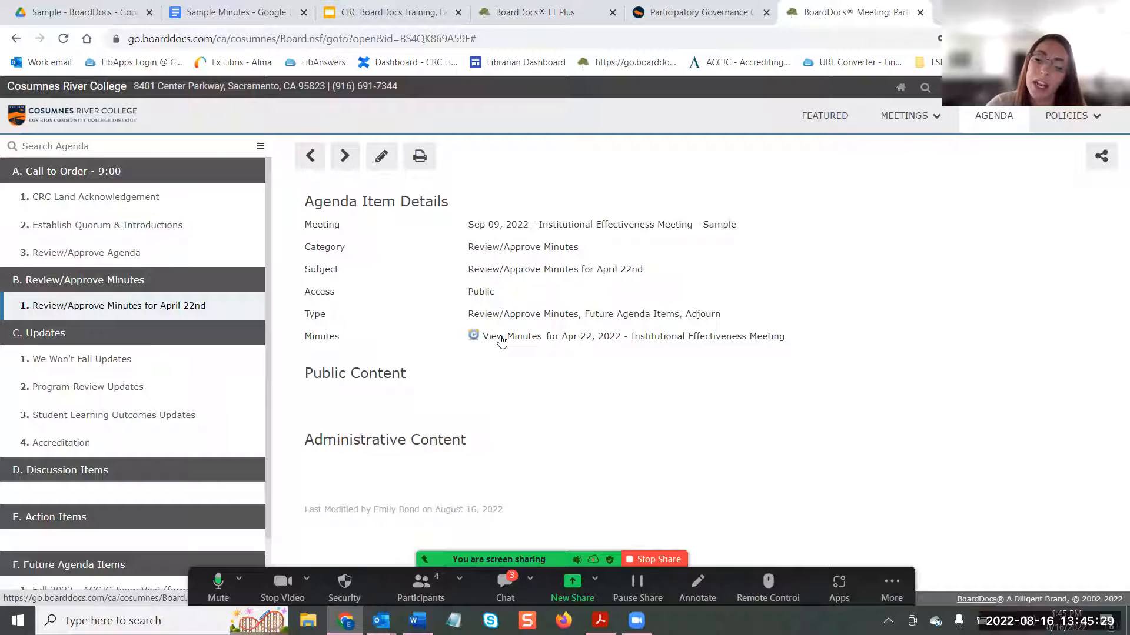
- View the attached April 22, 2022 minutes and close them, and check and close the Zoom meeting chat
left_click(513, 337)
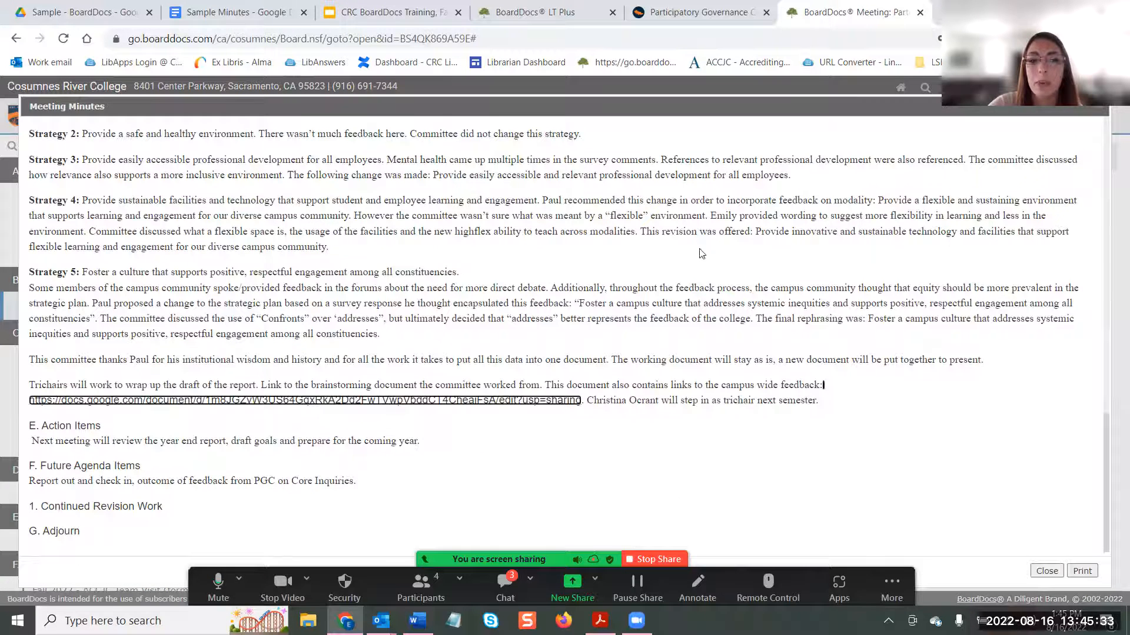
left_click(1100, 112)
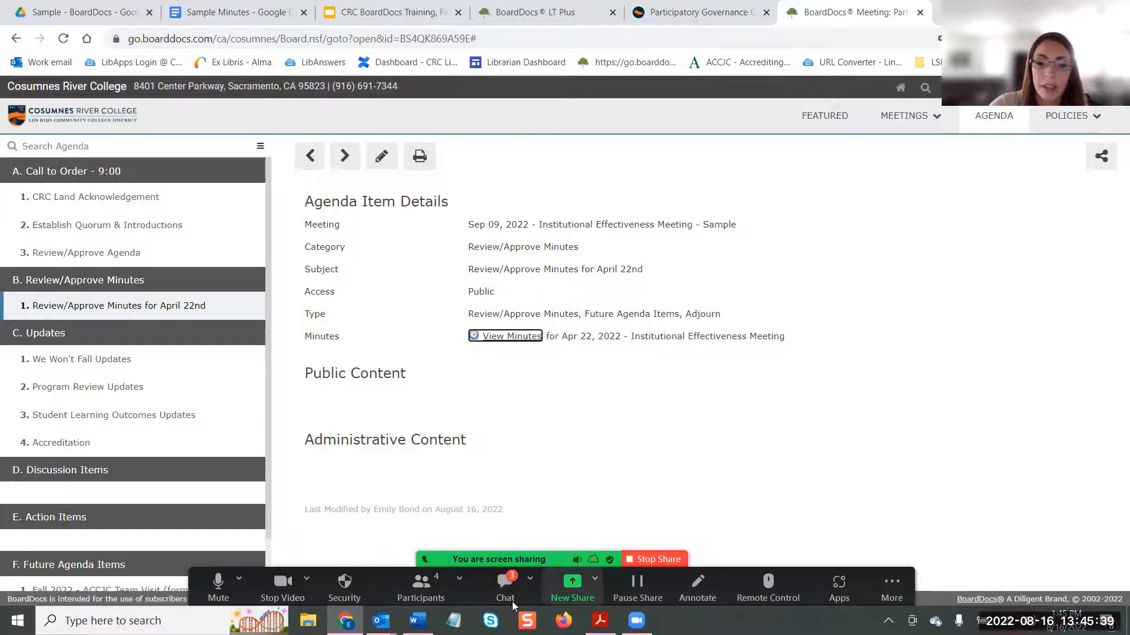
left_click(498, 602)
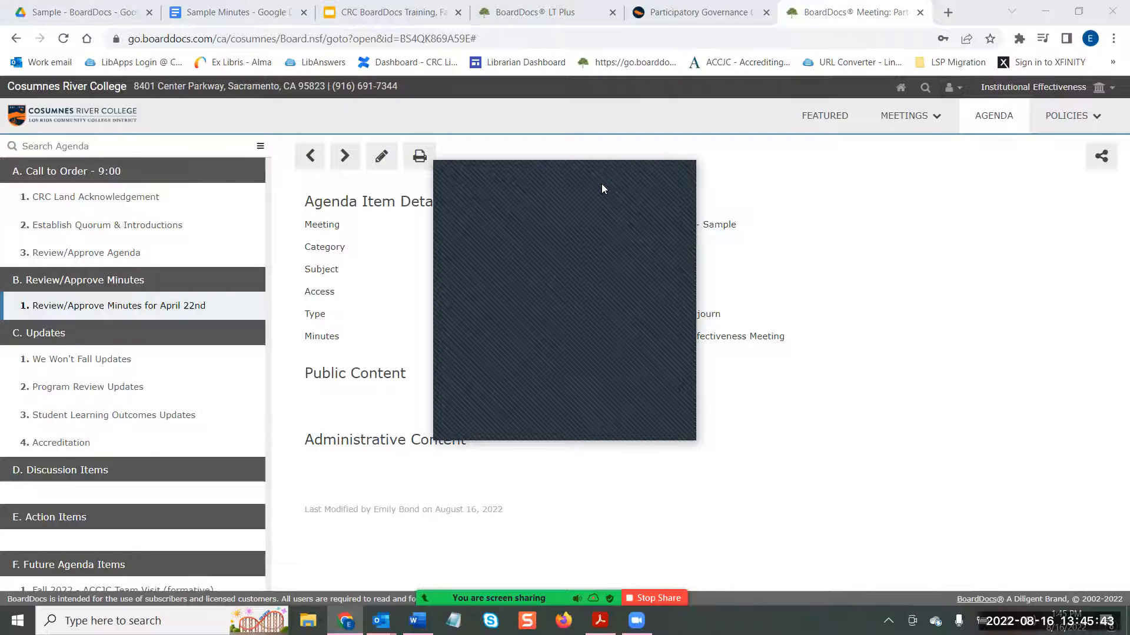
left_click(762, 567)
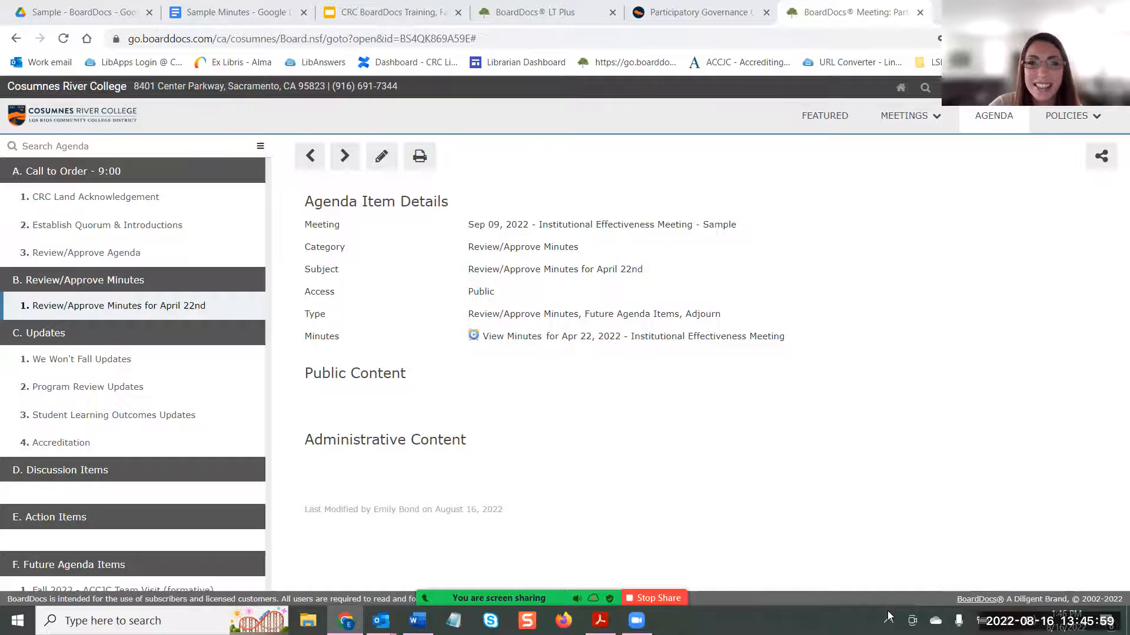
- Switch to the training slides, advance to Uploading Past Meeting Minutes, Prior to using BoardDocs, and return to the BoardDocs meeting
left_click(371, 11)
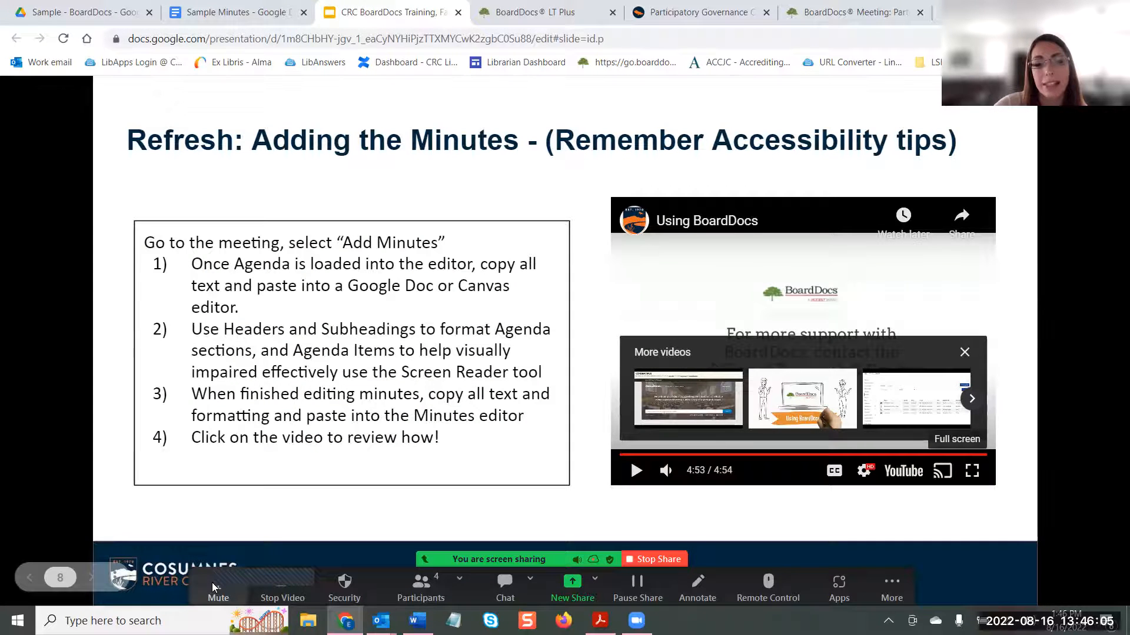
left_click(220, 552)
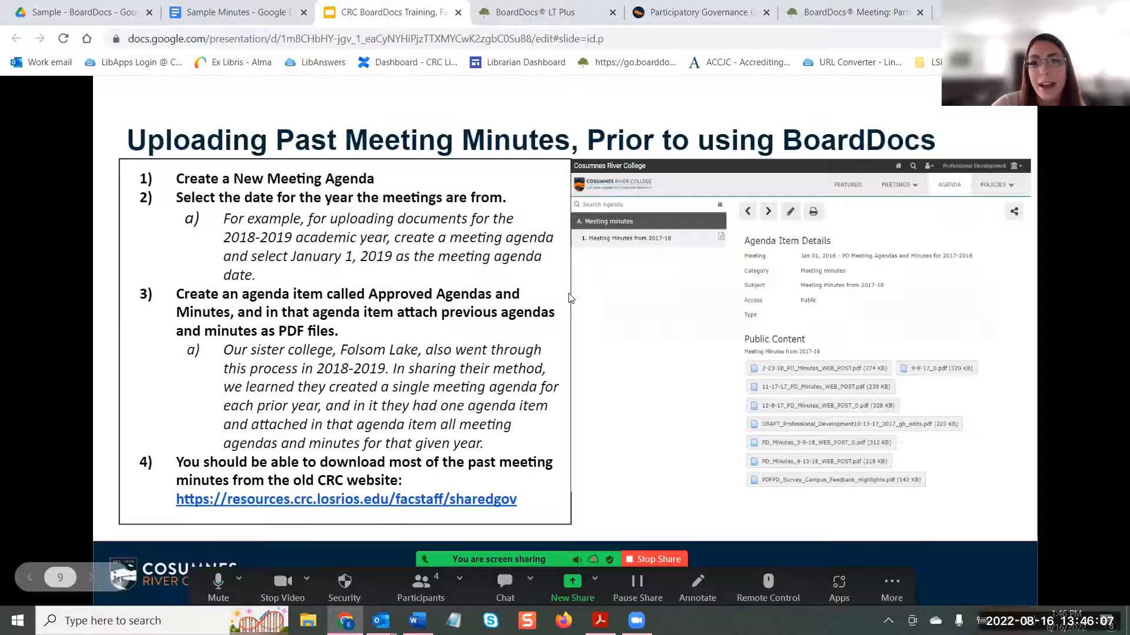
left_click(910, 5)
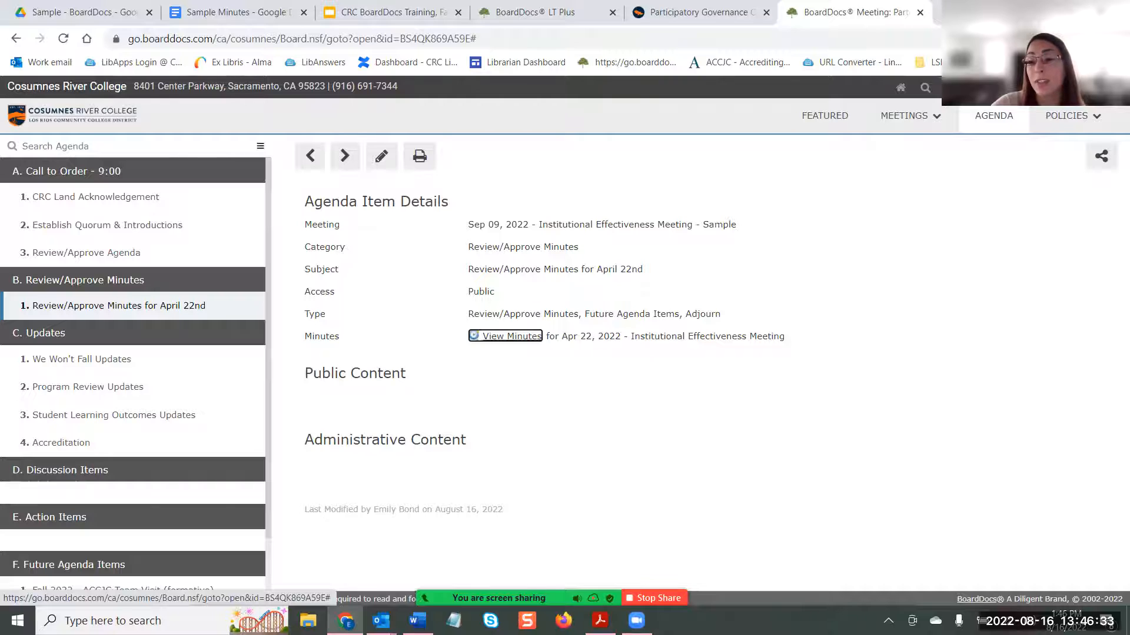
- Open the Institutional Effectiveness committee's meetings list and look through its 2020 meetings
left_click(1054, 87)
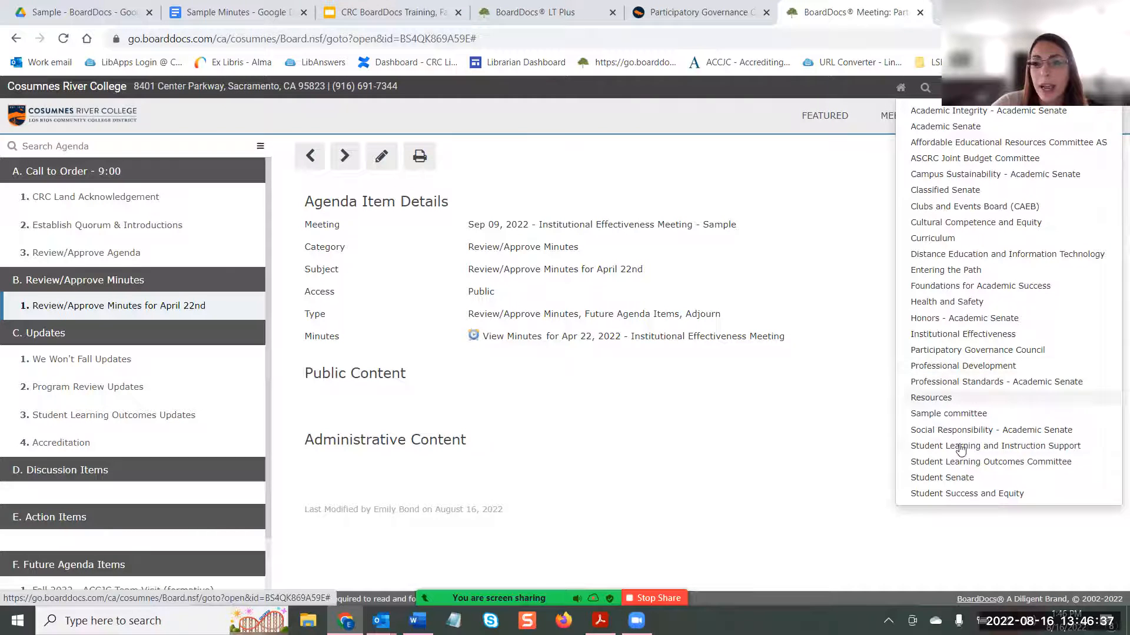
left_click(987, 335)
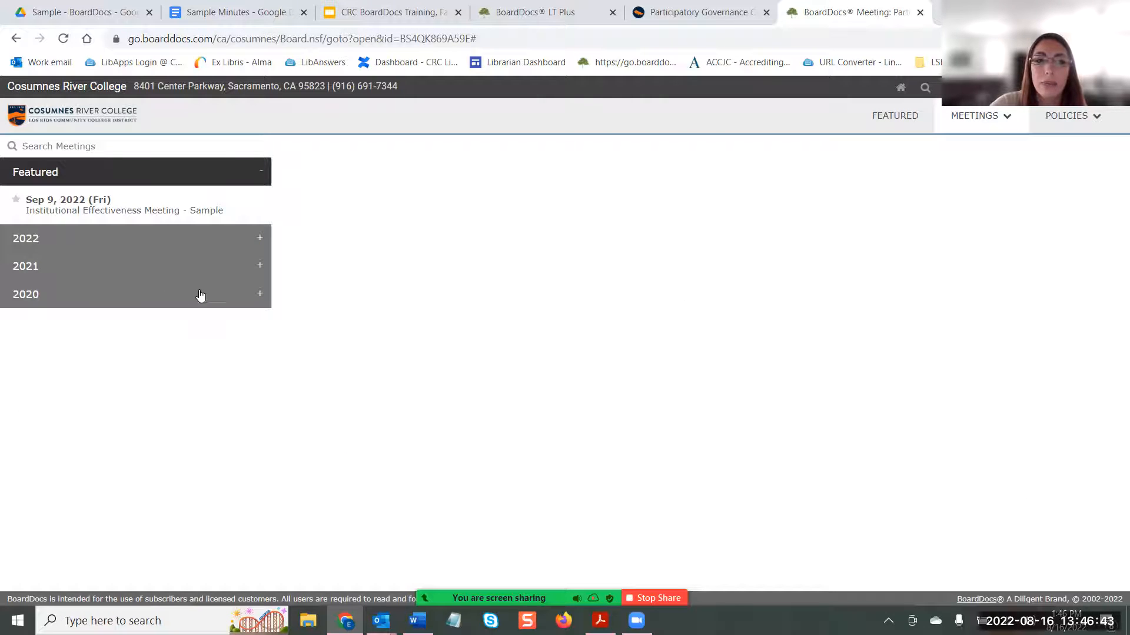
left_click(256, 291)
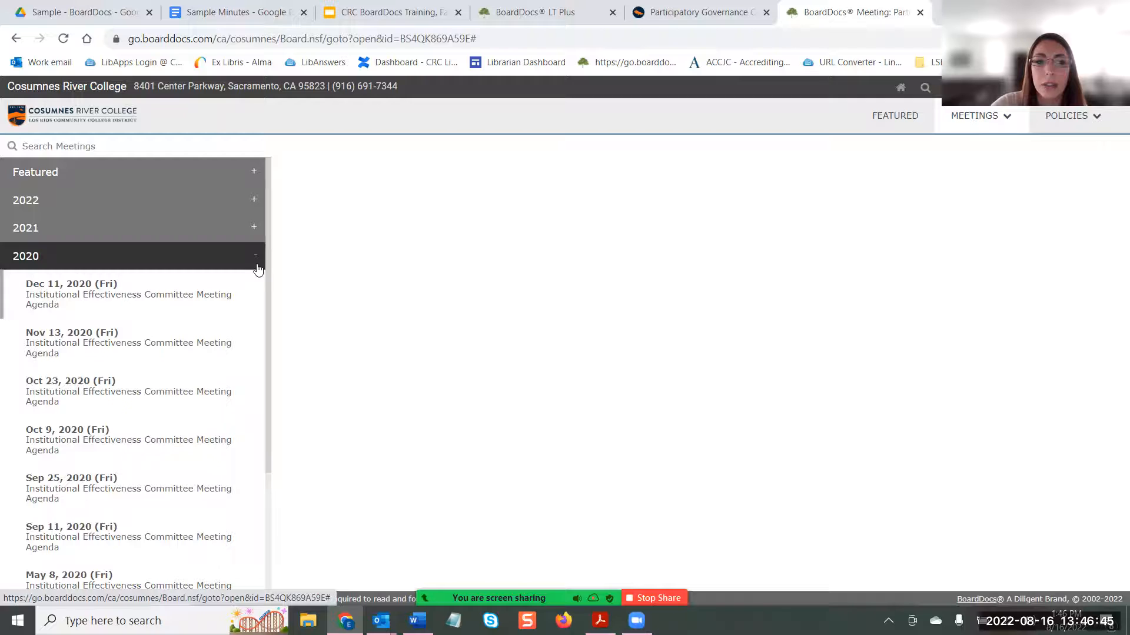
scroll(259, 264, "down", 3)
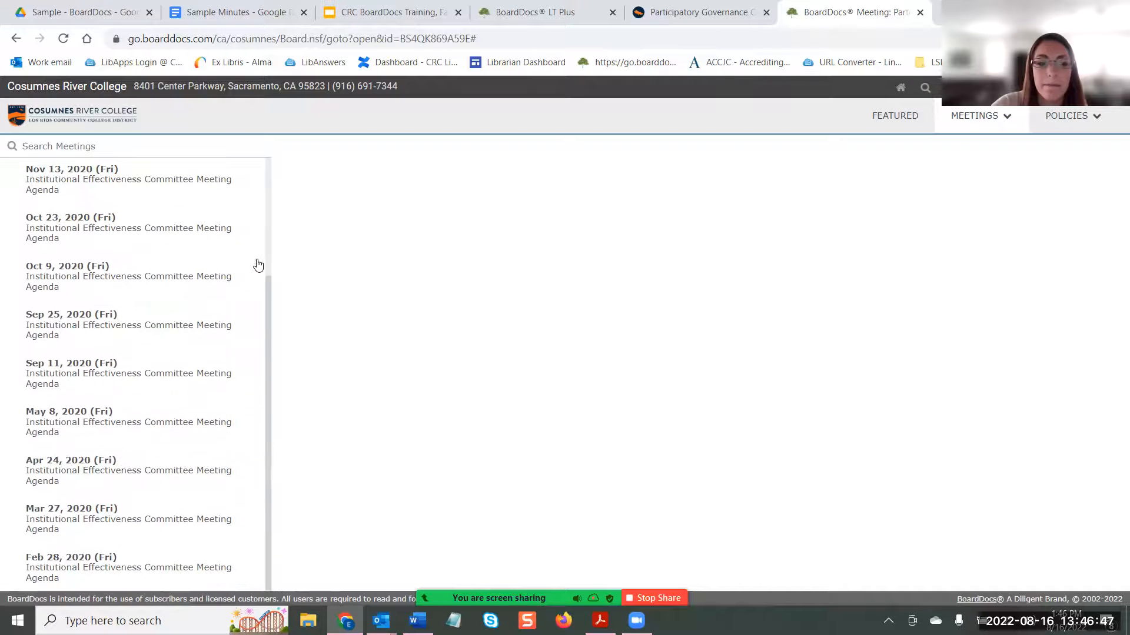
scroll(258, 254, "up", 3)
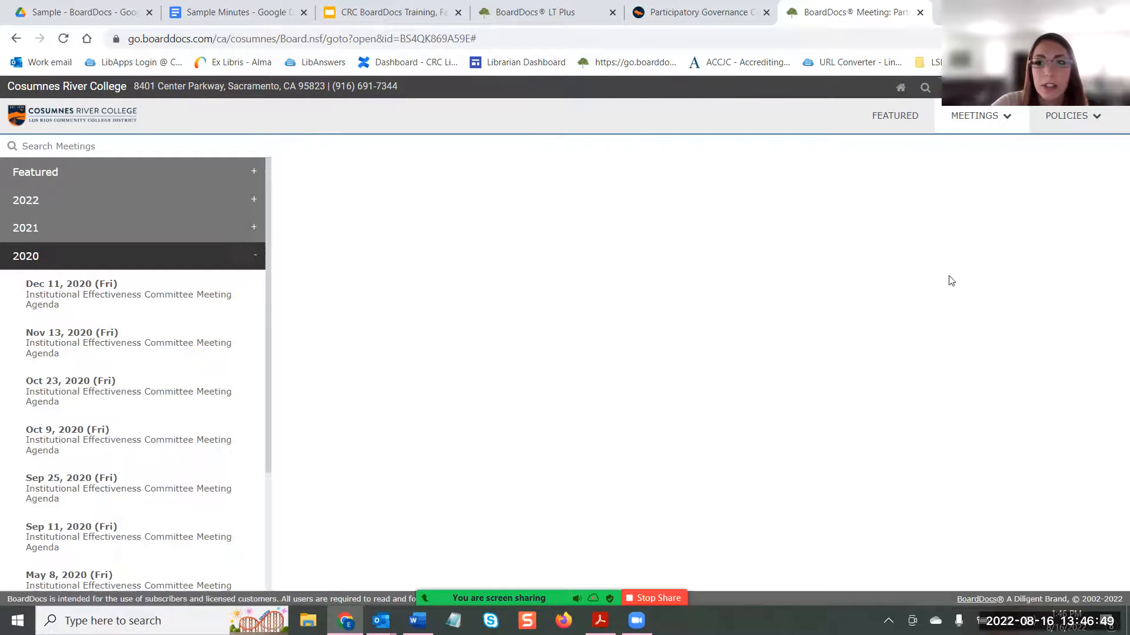
- Switch to the Professional Development committee's meetings
left_click(976, 116)
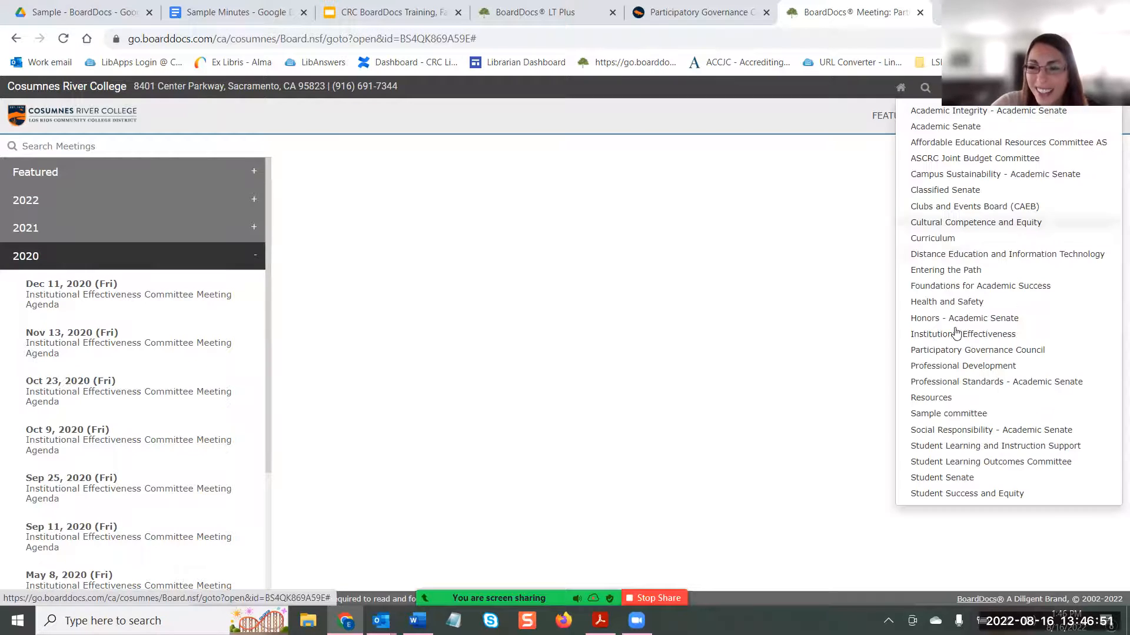
left_click(944, 370)
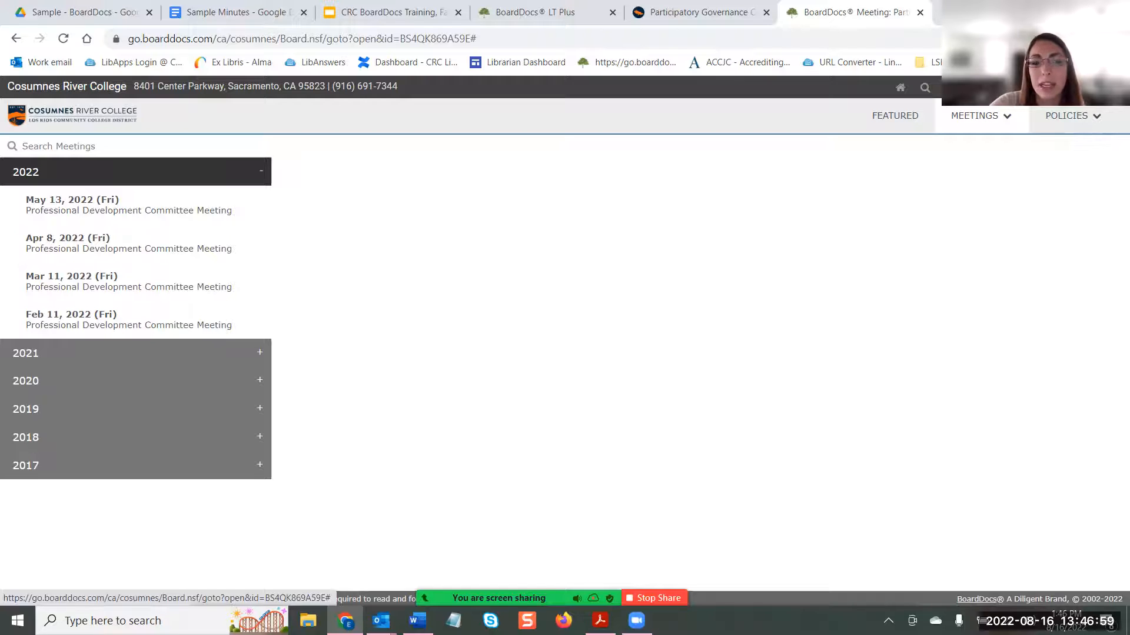
right_click(1127, 227)
left_click(434, 386)
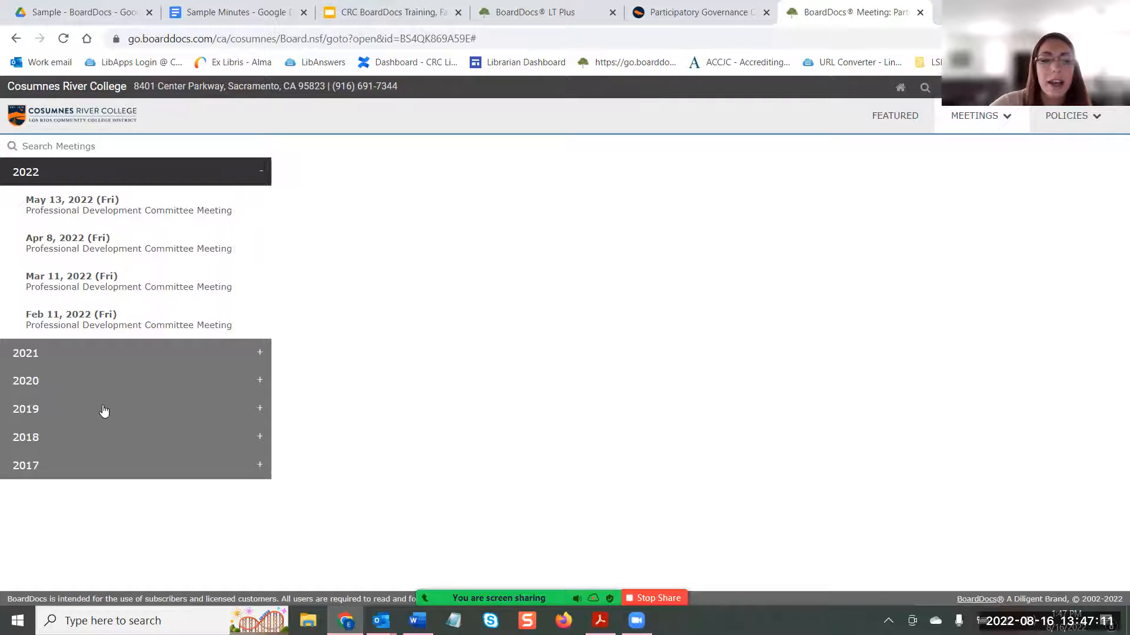
- View the agenda of the January 1, 2017 meeting, PD Meeting Agendas and Minutes for 2016-2017
left_click(128, 472)
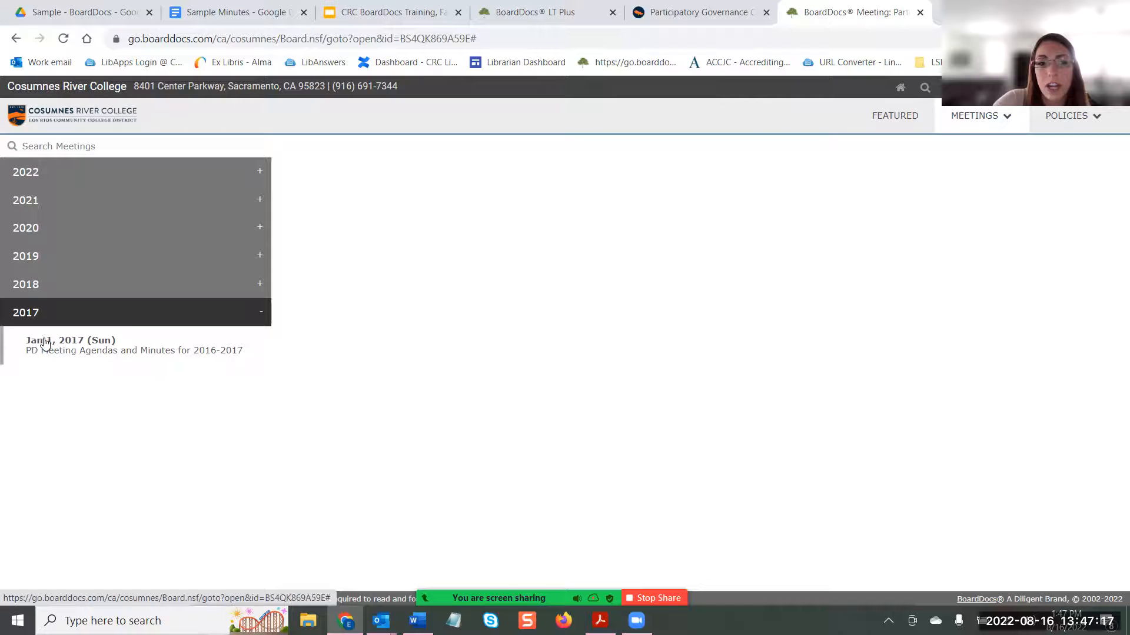
left_click(121, 347)
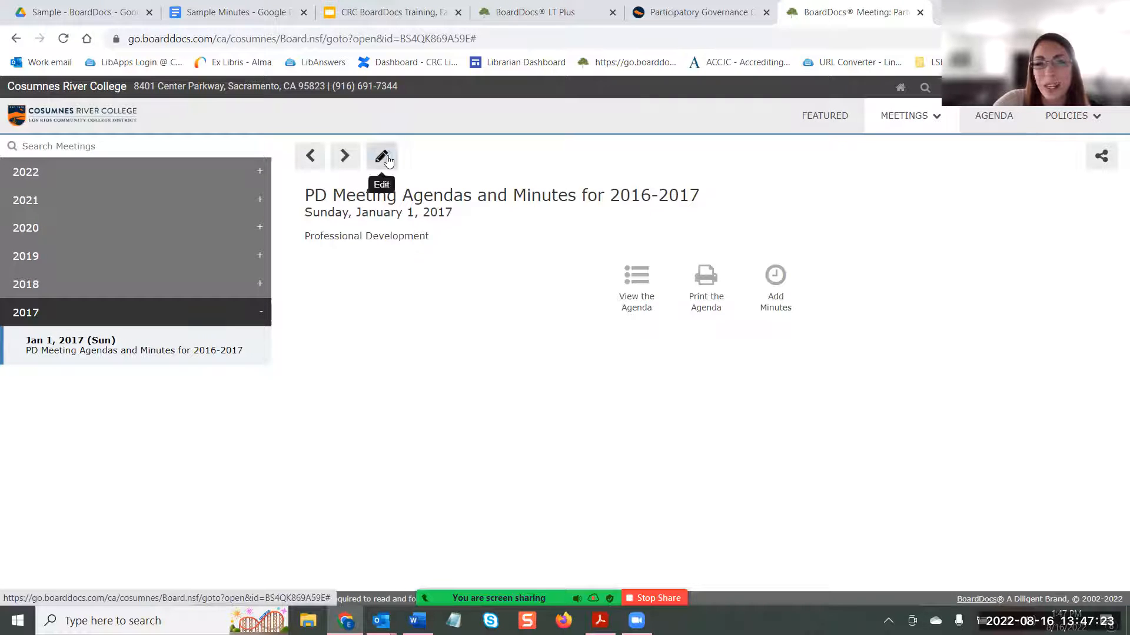
left_click(643, 287)
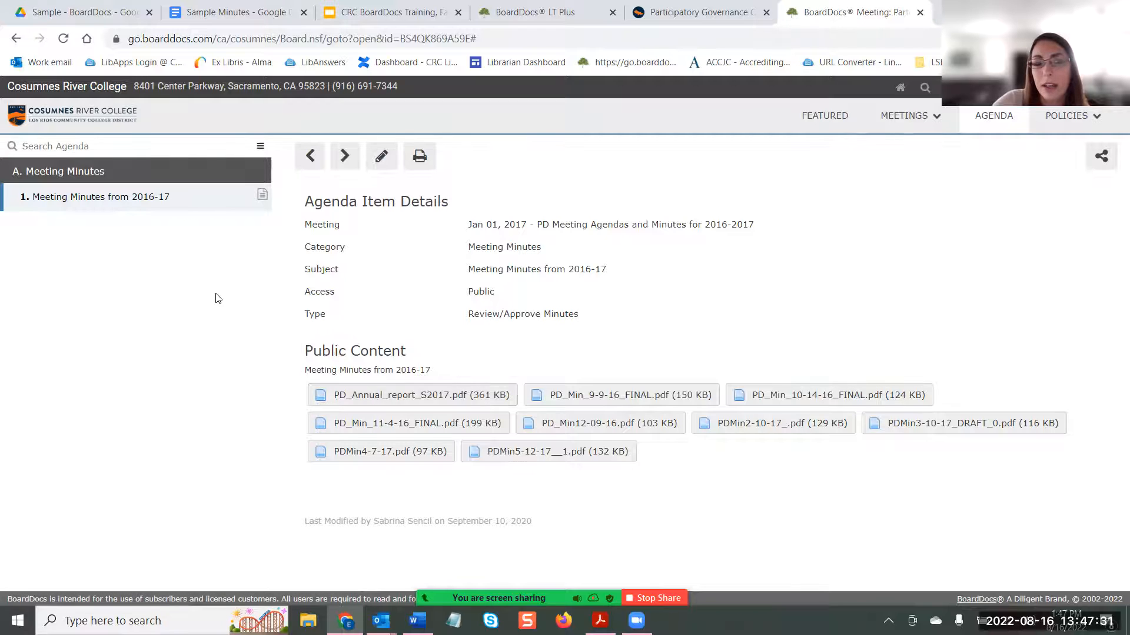
- Return to the Professional Development meetings and show the draft ones
left_click(261, 146)
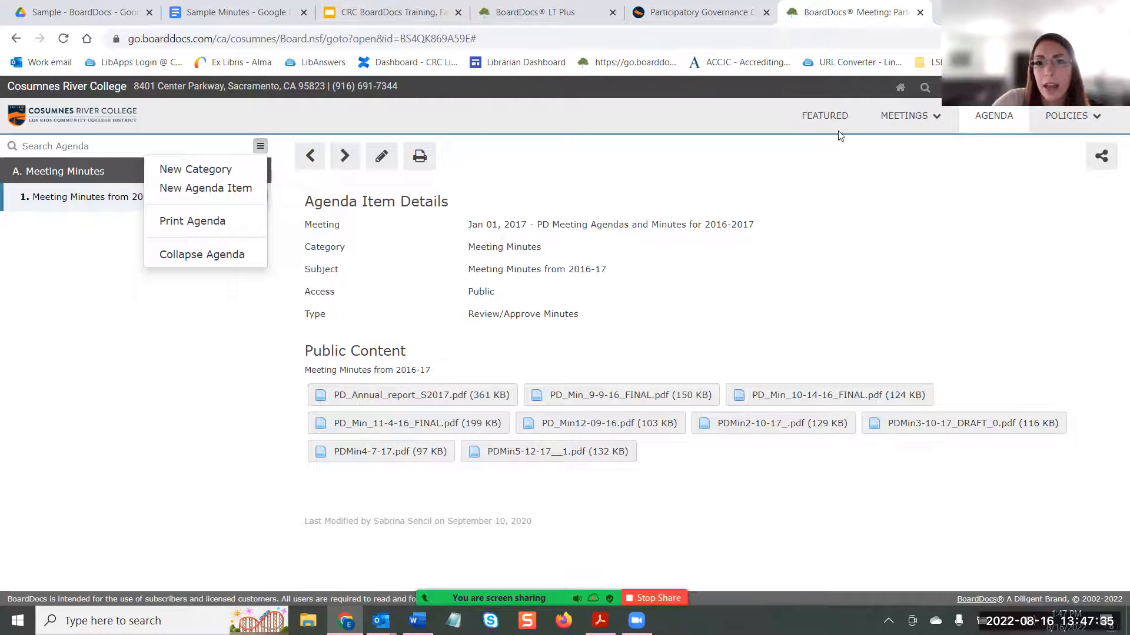
left_click(887, 124)
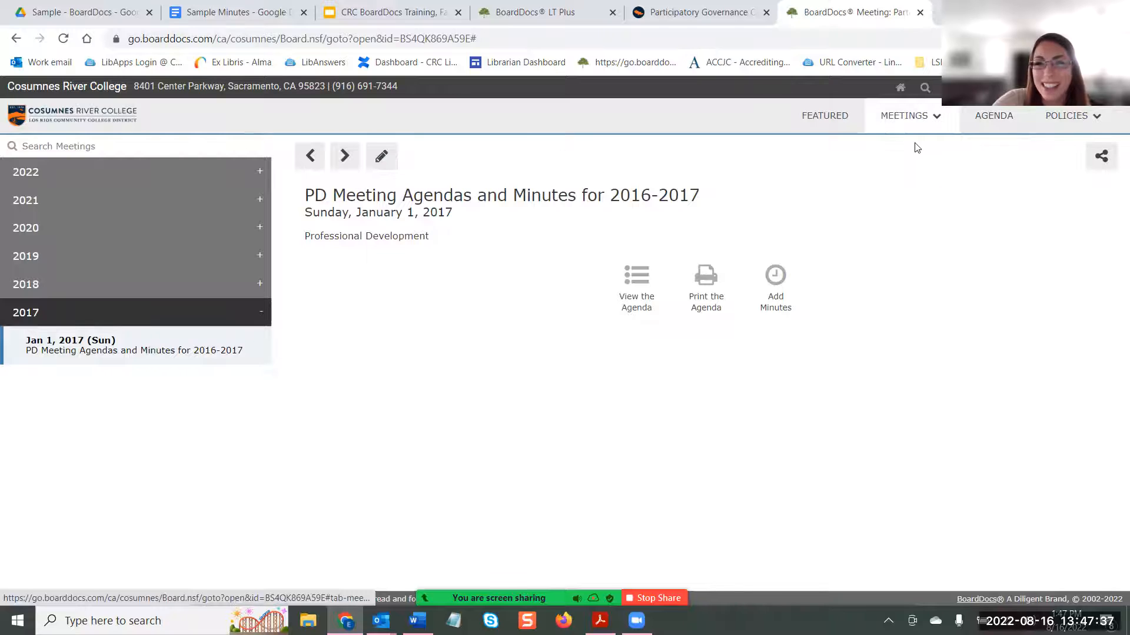
left_click(937, 123)
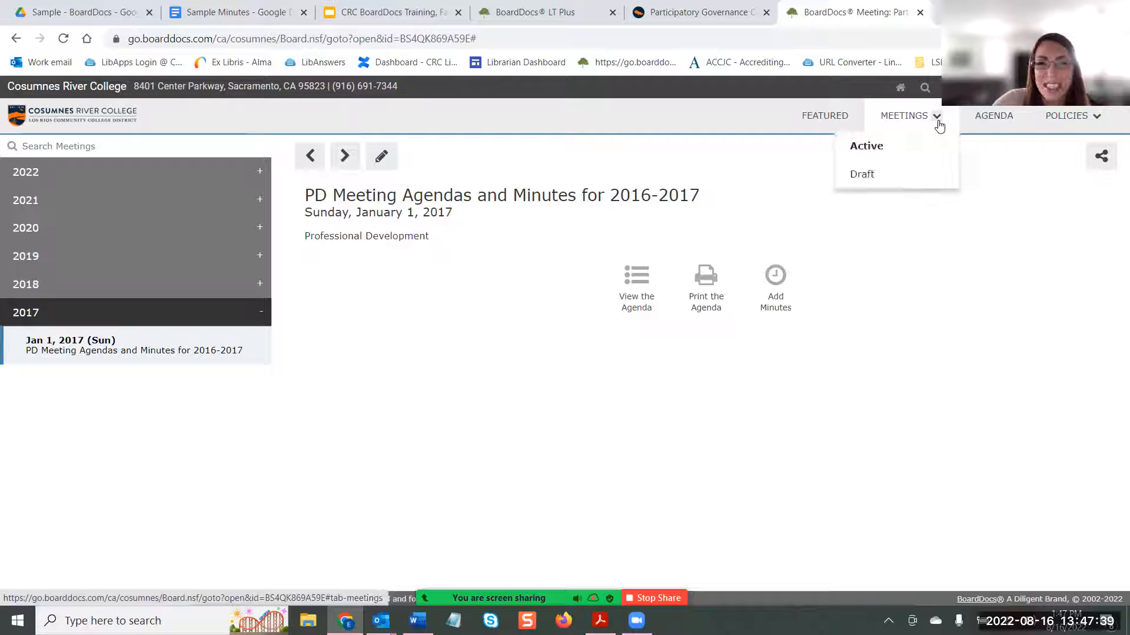
left_click(883, 175)
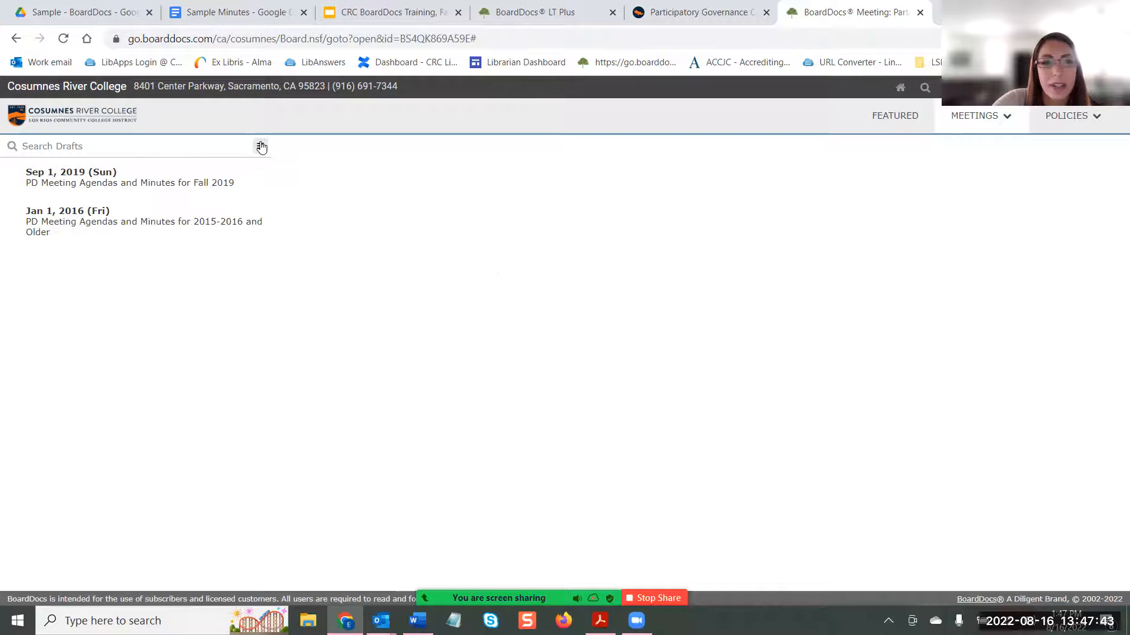
- Start a new draft meeting for the Professional Development committee and set its date to 01/01/2016
left_click(261, 146)
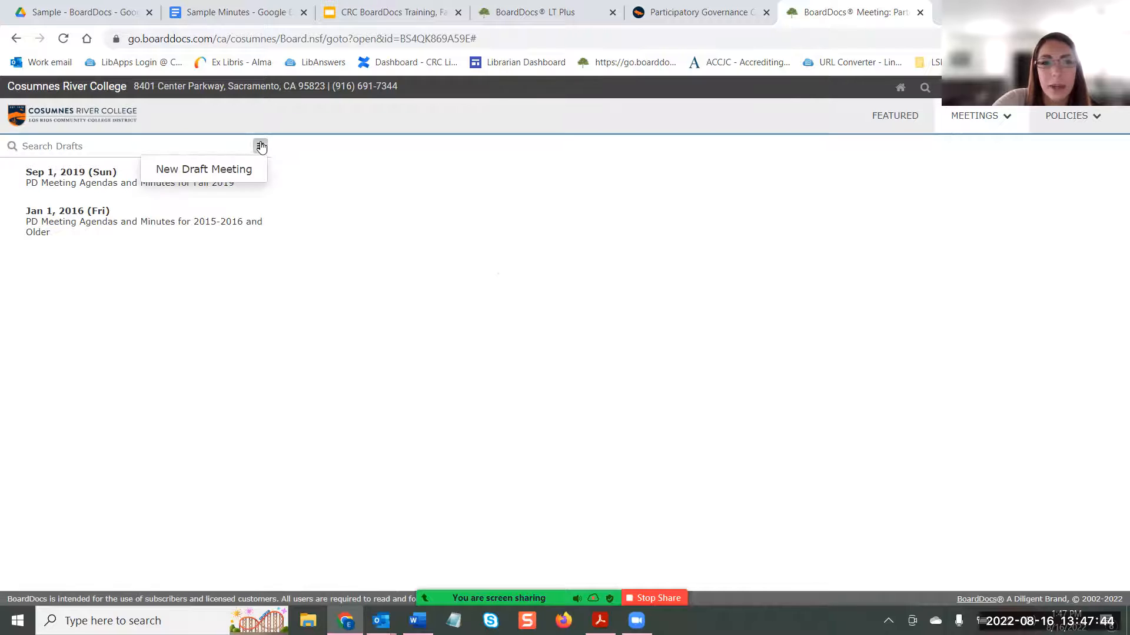
left_click(222, 173)
left_click(477, 255)
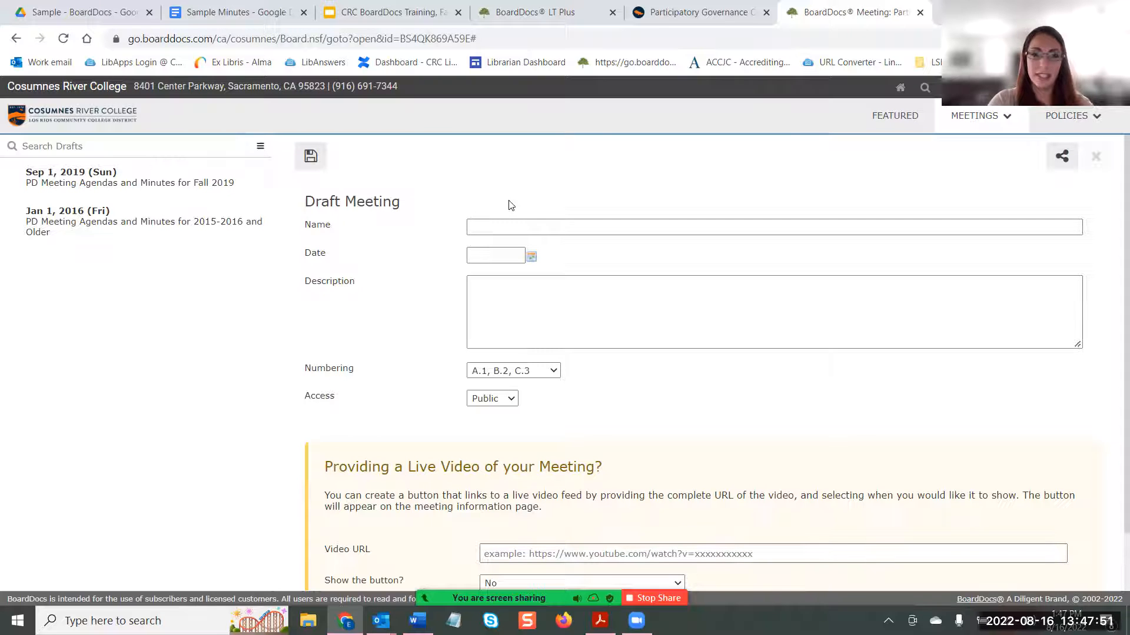
left_click(531, 256)
left_click(478, 275)
left_click(479, 275)
left_click(478, 274)
left_click(478, 274)
left_click(478, 275)
left_click(478, 275)
left_click(478, 275)
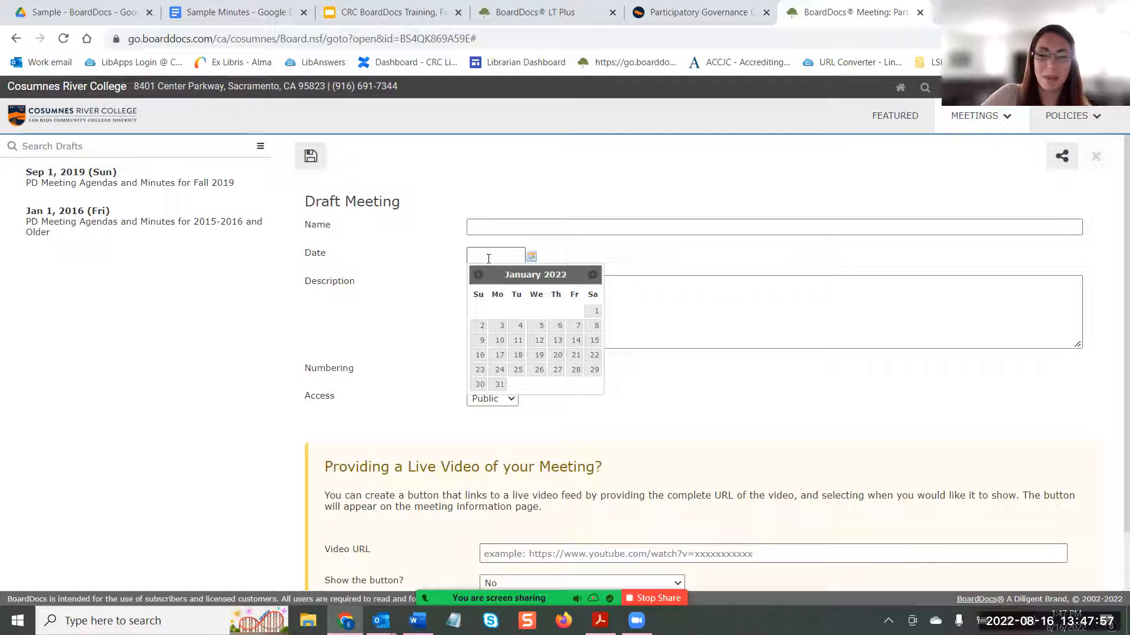
type("61/2016")
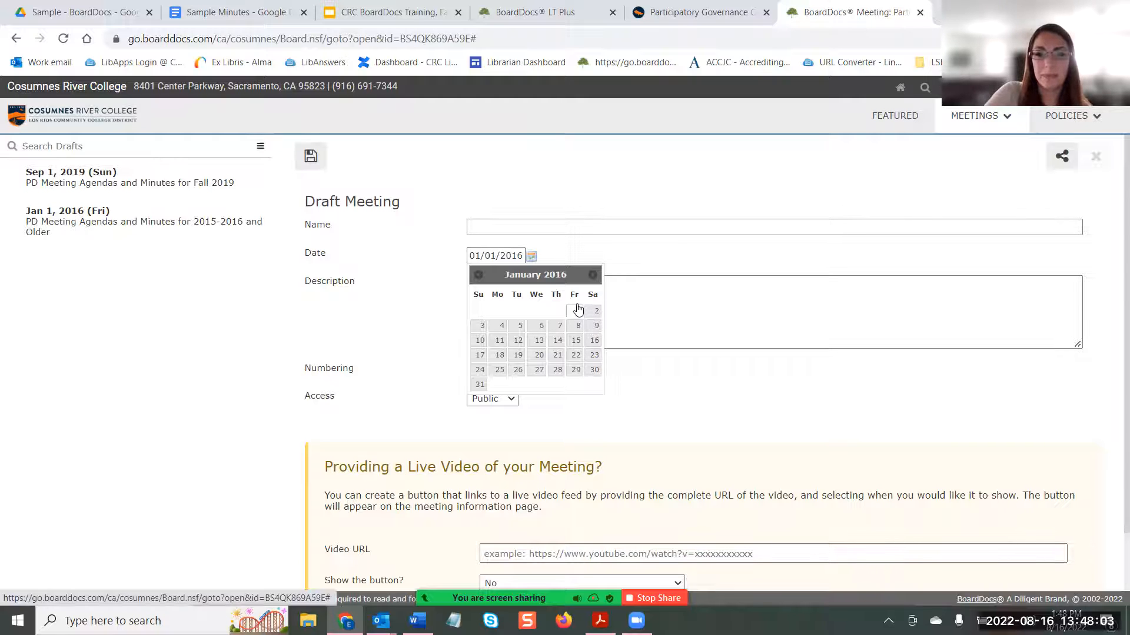
- Name the draft meeting "Professional Development - Past Meeting Minutes" and save it
left_click(577, 227)
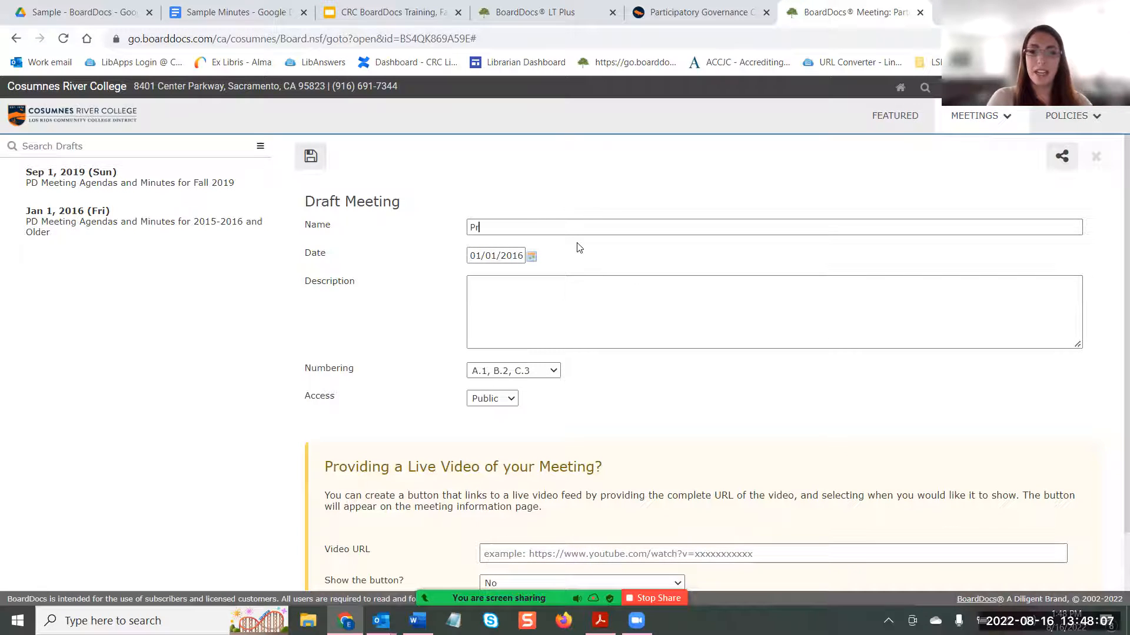
type("Professional Development -")
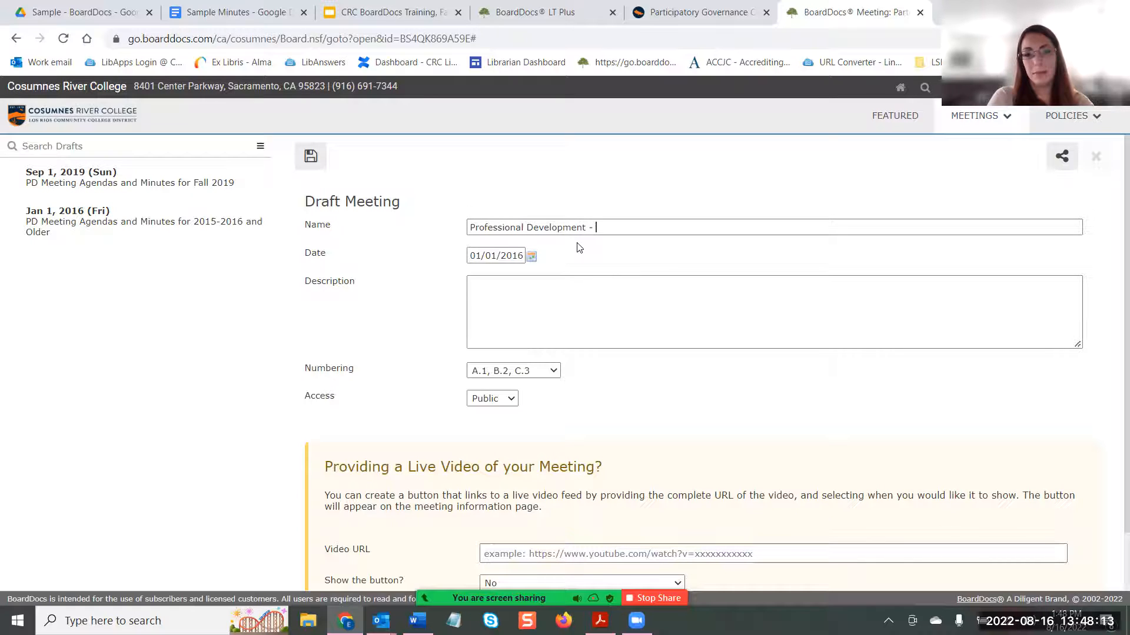
type(" Past Meeting Minutes")
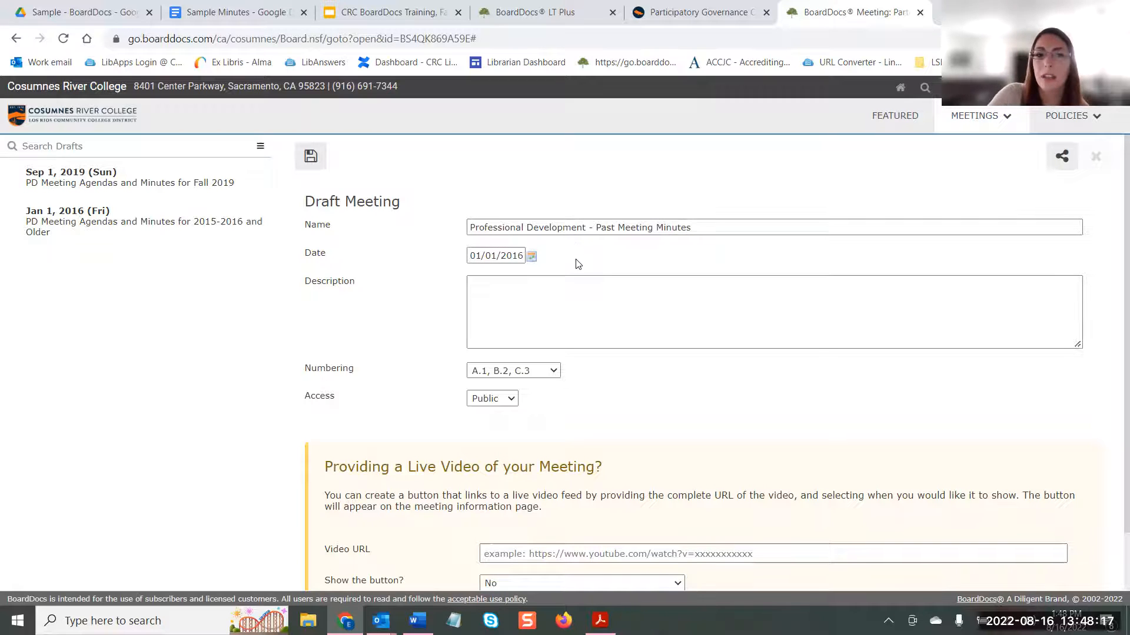
left_click(311, 156)
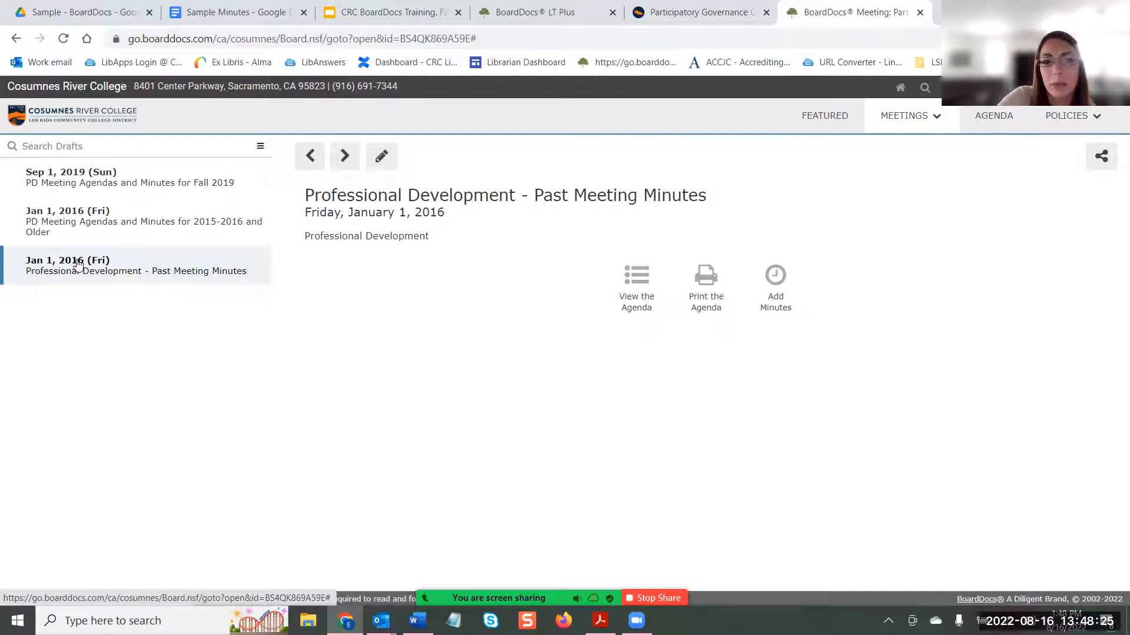
- Add a new agenda item to the draft meeting "PD Meeting Agendas and Minutes for 2015-2016 and Older"
left_click(82, 221)
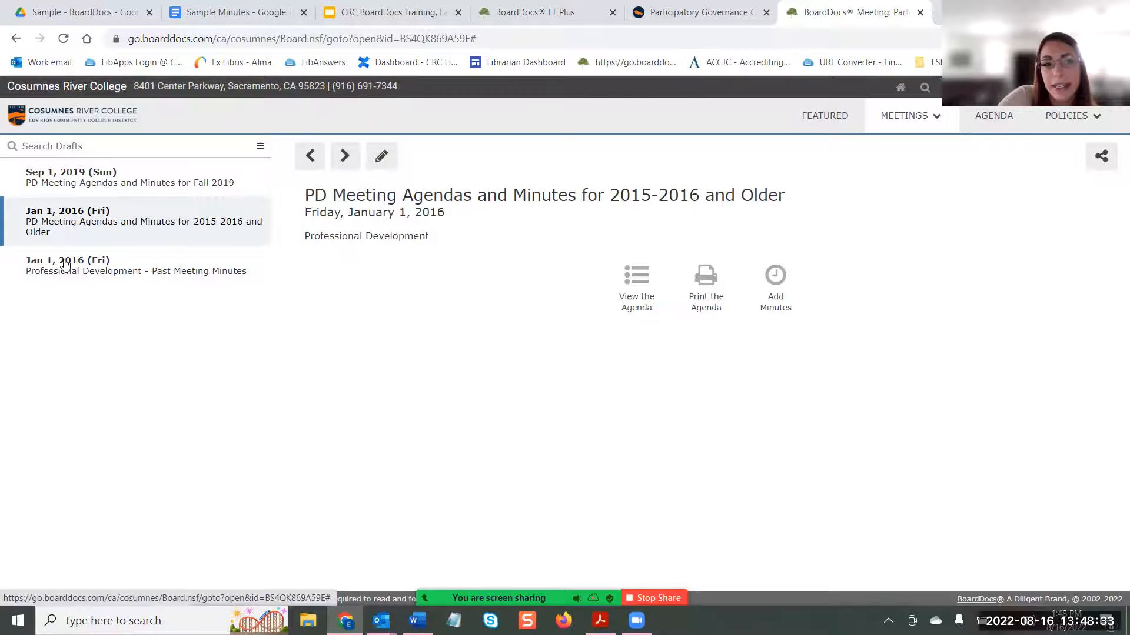
right_click(219, 222)
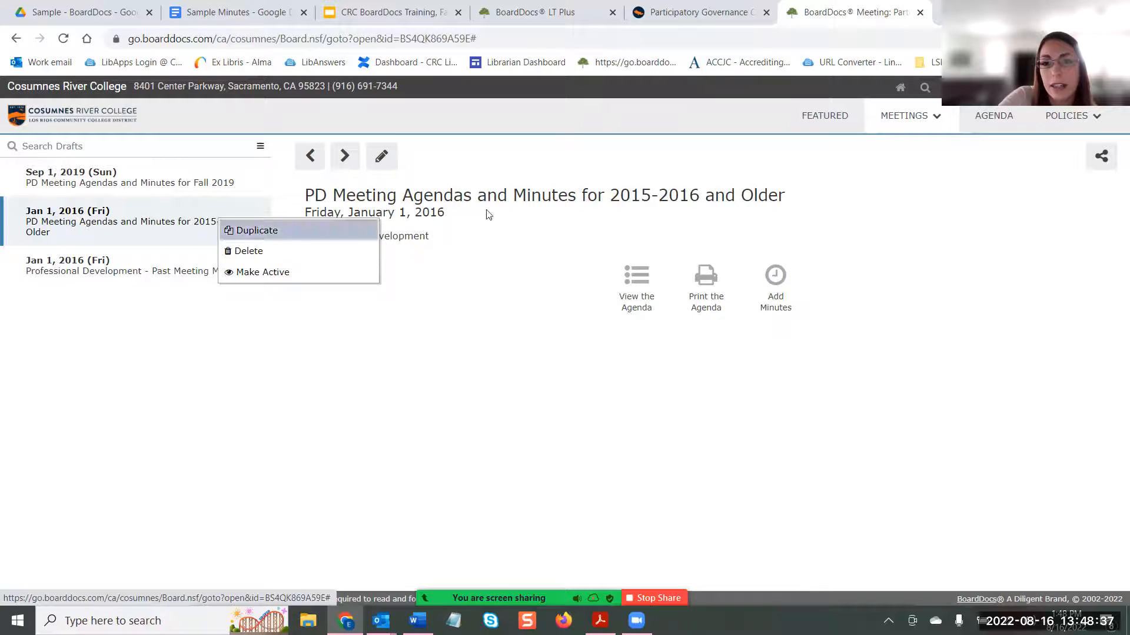
left_click(636, 283)
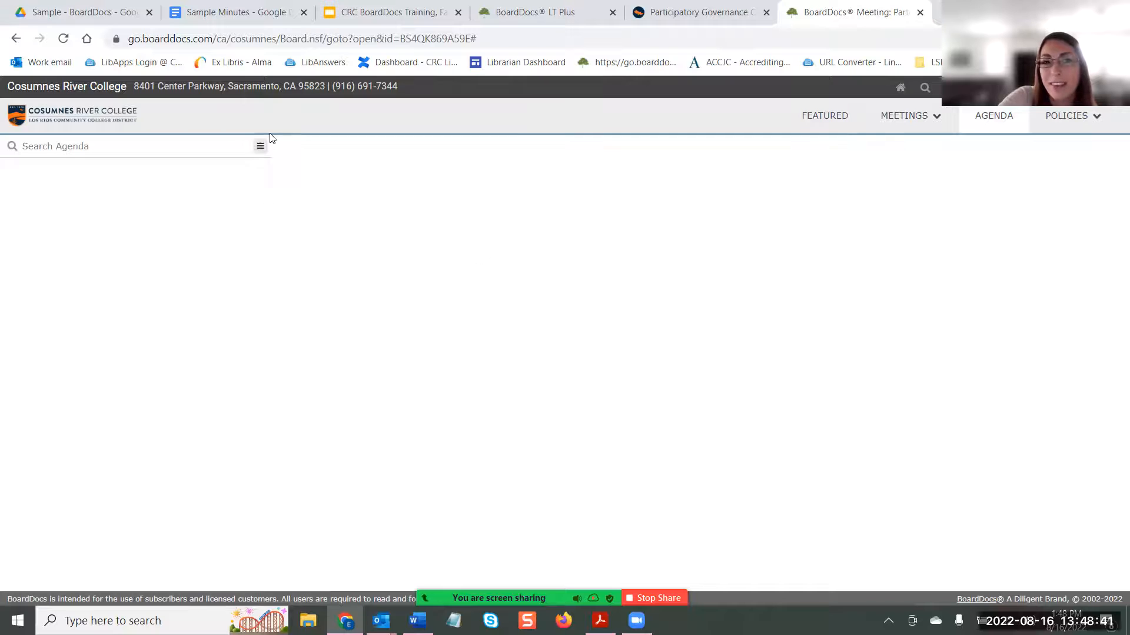
left_click(261, 146)
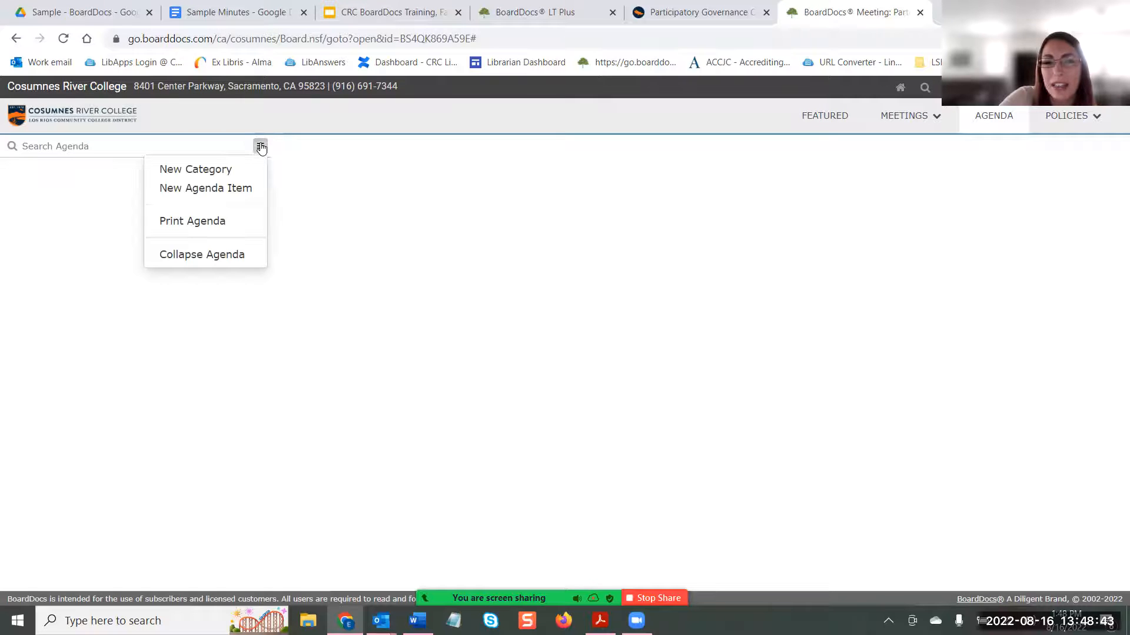
left_click(187, 190)
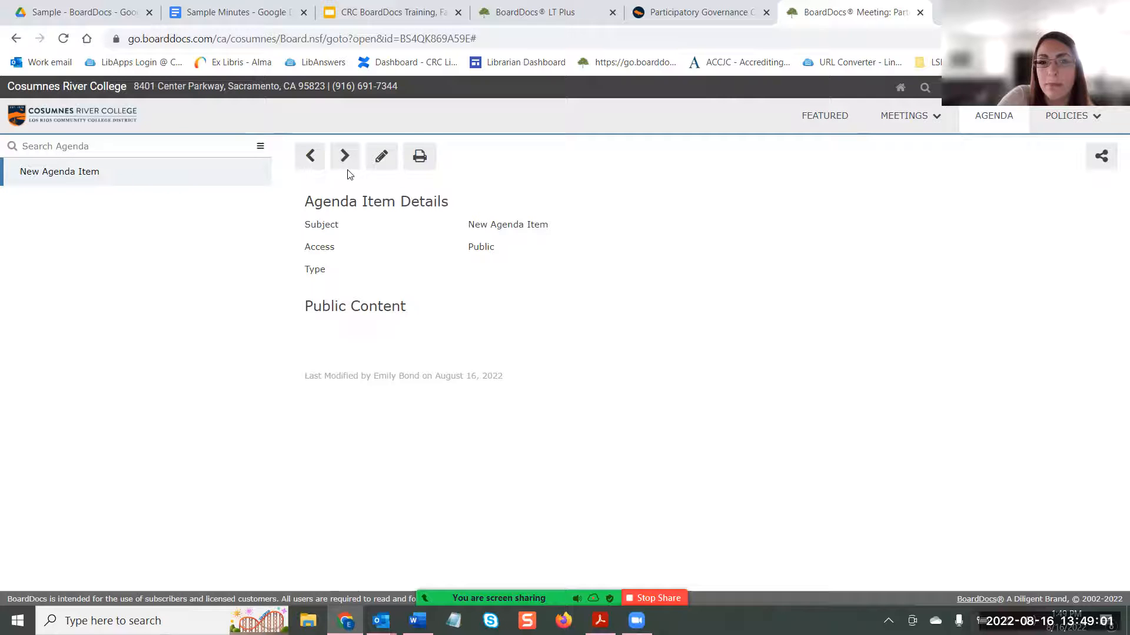
- Edit the new agenda item and set its subject to "PD 2015-2016 Meeting Agenda and Minutes"
left_click(381, 167)
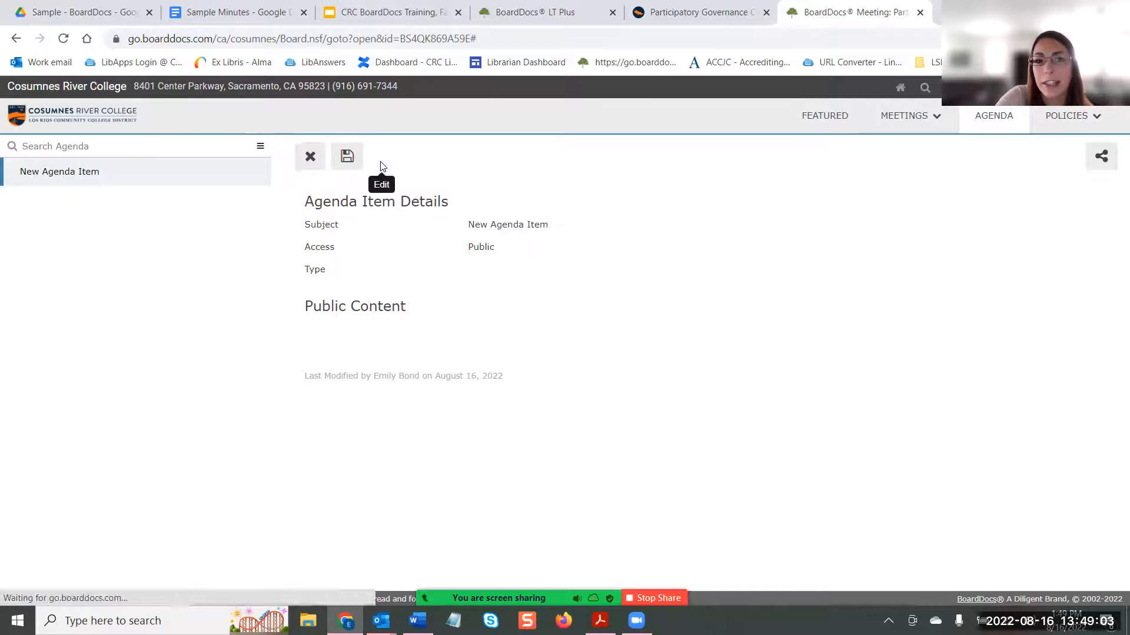
left_click(569, 283)
left_click_drag(570, 282, 233, 510)
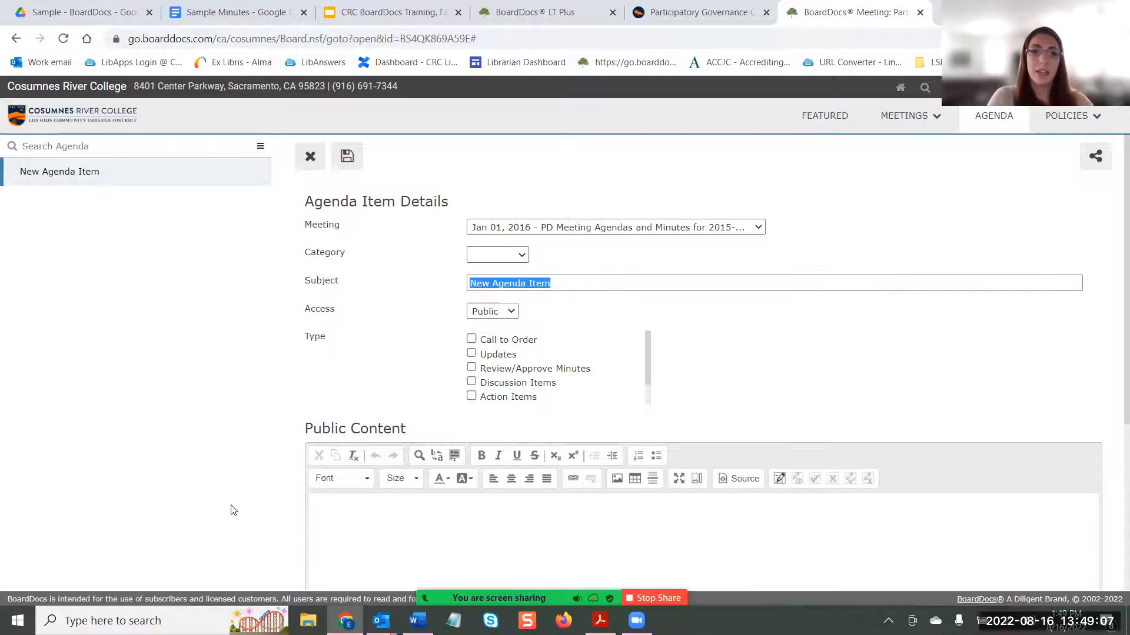
type("PD")
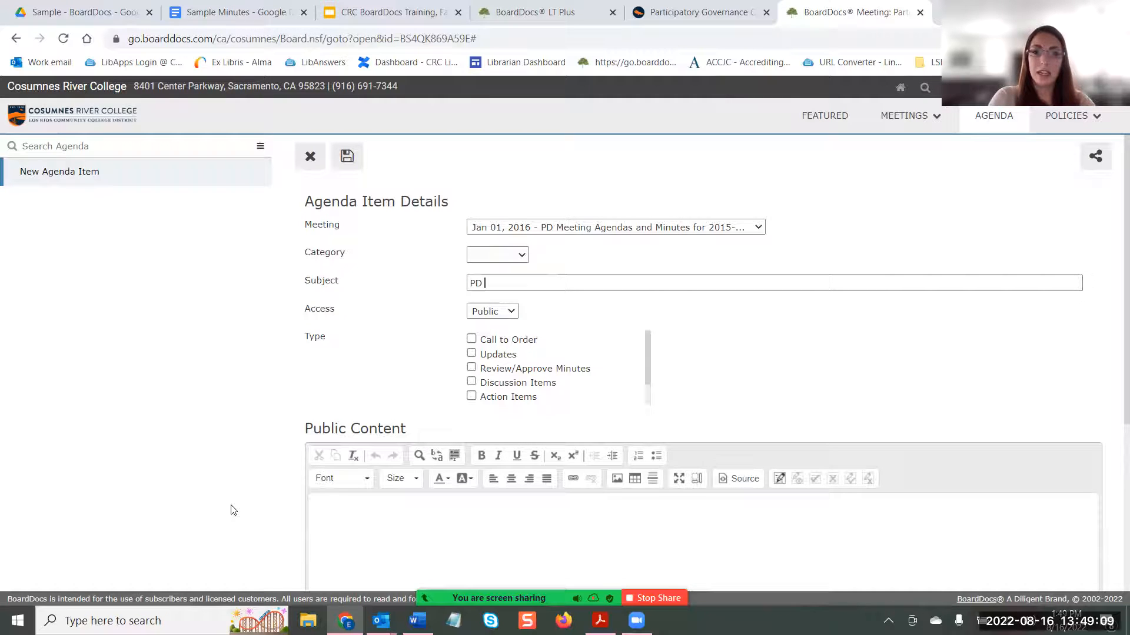
type(" 2015-2016")
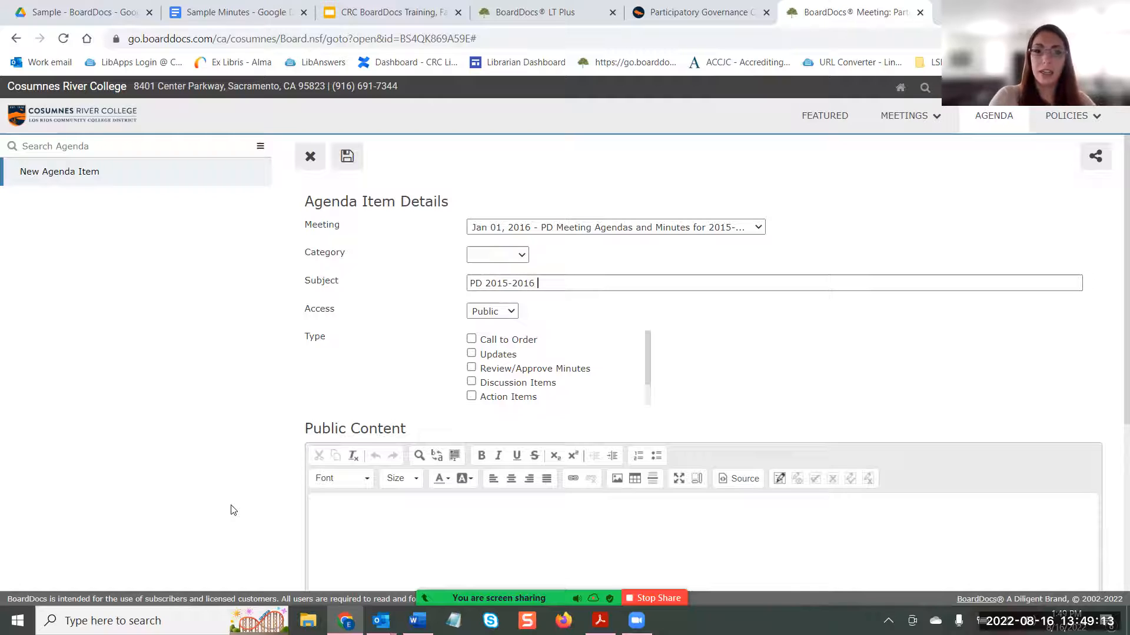
type(" Meeting A")
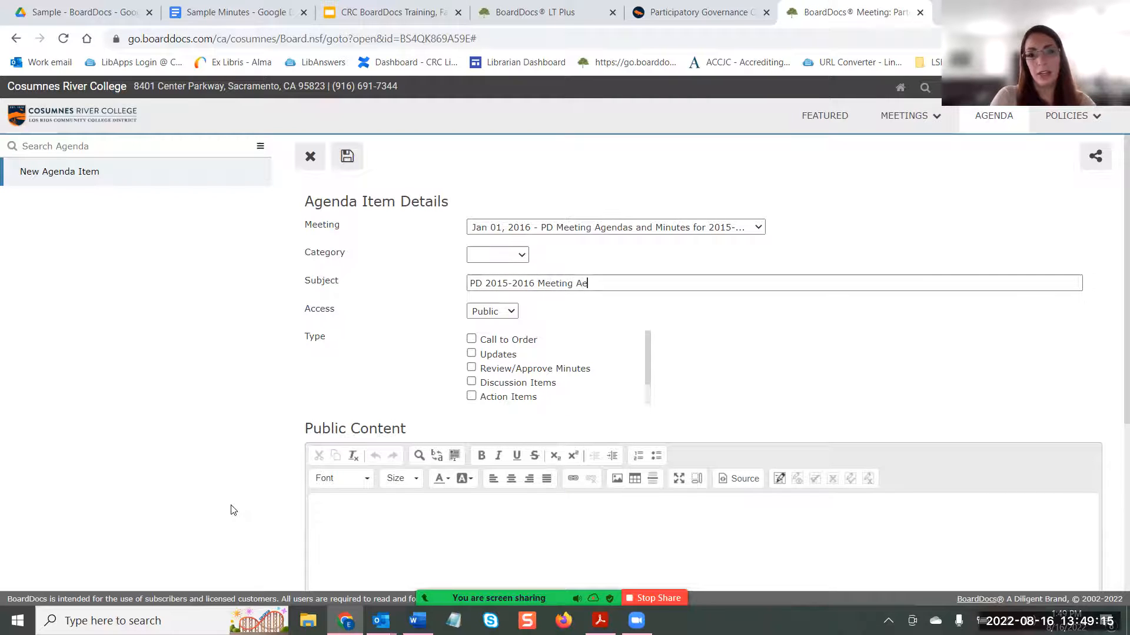
type("genda a")
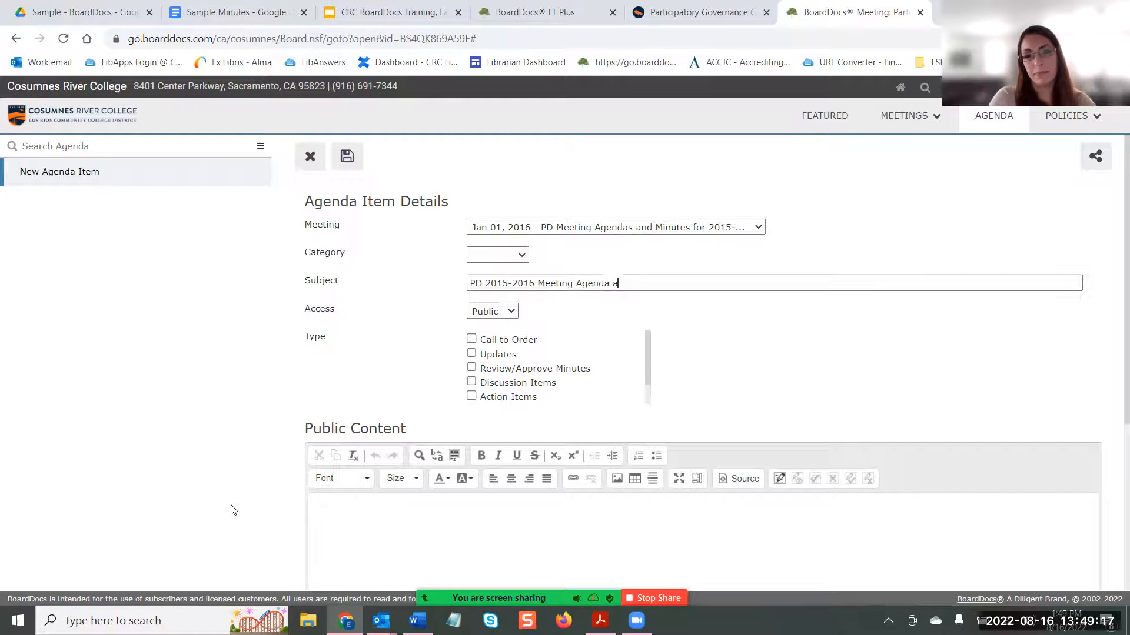
type("nd Mun")
key("BackSpace")
type("nutes")
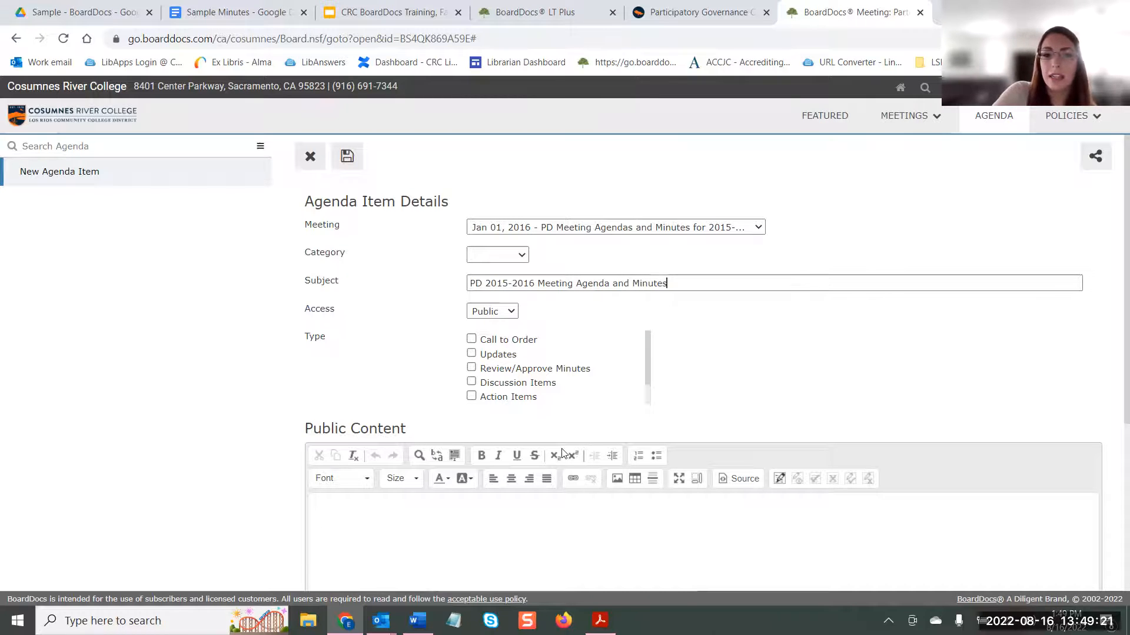
- Open the file picker for the agenda item's public files and close it without choosing a file
scroll(704, 253, "down", 3)
scroll(671, 277, "up", 3)
scroll(667, 282, "down", 2)
scroll(663, 285, "down", 1)
scroll(540, 259, "down", 1)
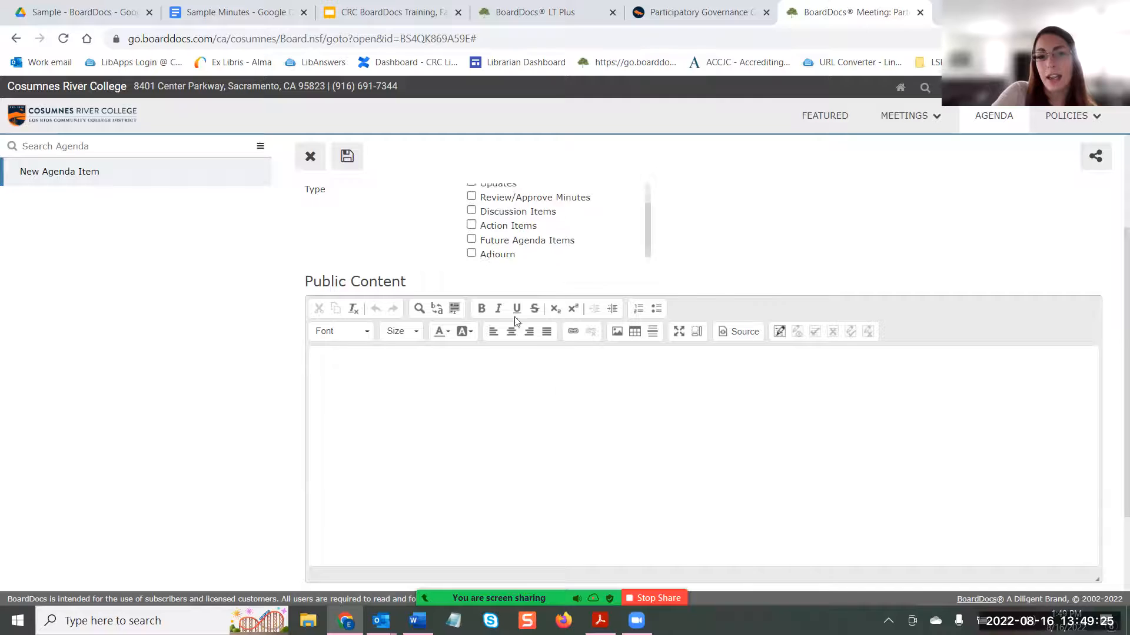
scroll(585, 353, "down", 2)
scroll(585, 366, "down", 1)
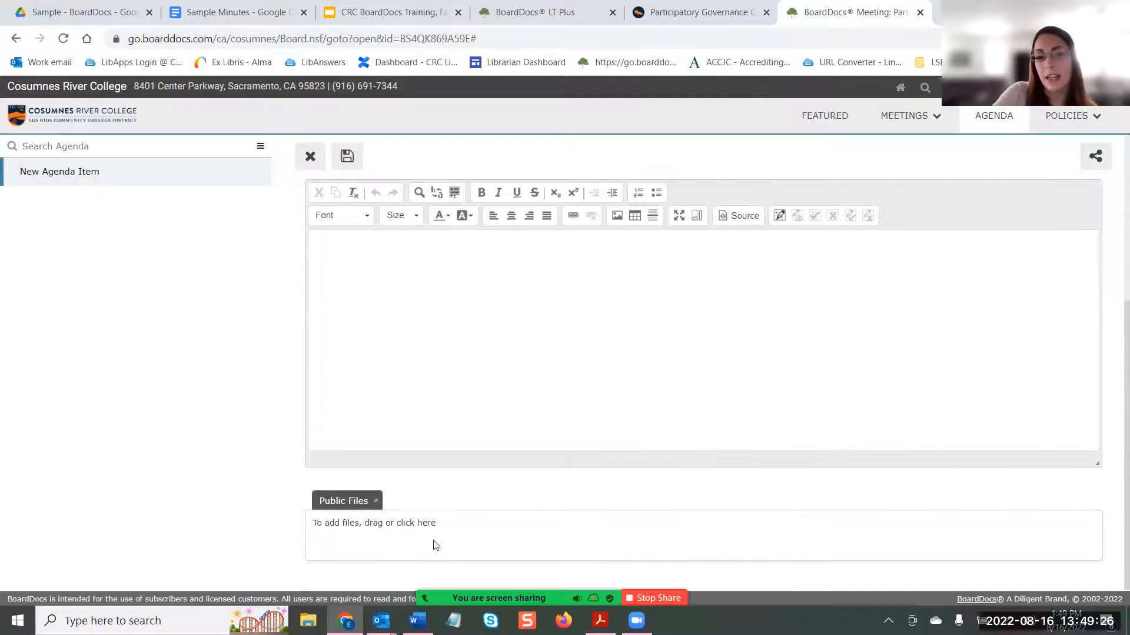
left_click(405, 525)
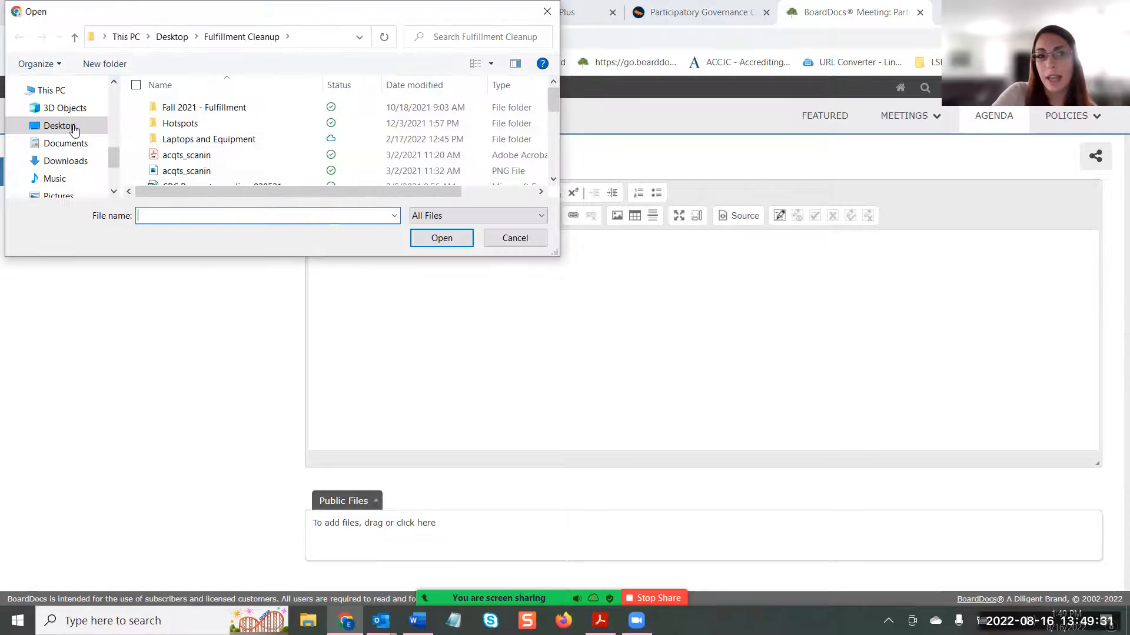
left_click(510, 237)
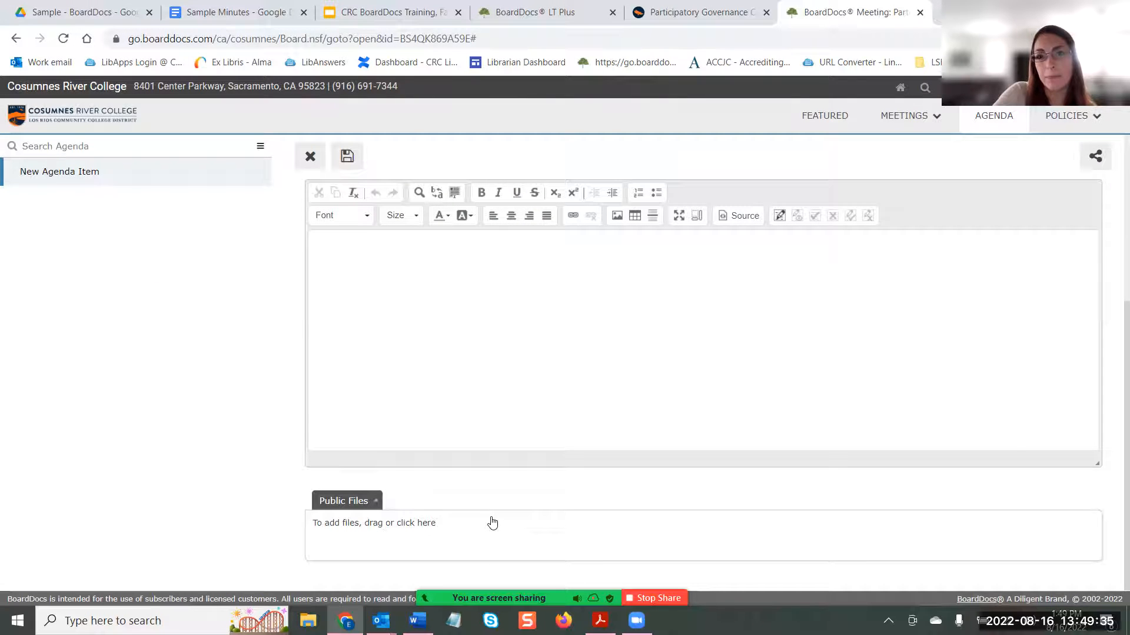
scroll(537, 532, "up", 5)
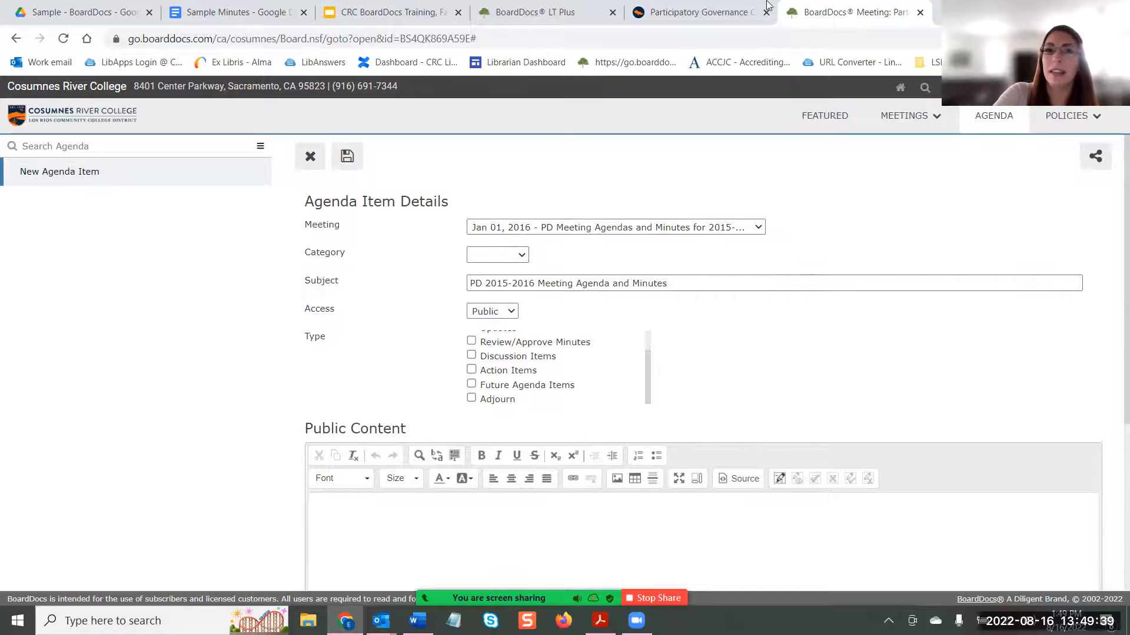
- Follow the training slide's link to the old CRC website and view its Professional Development committee page
left_click(414, 8)
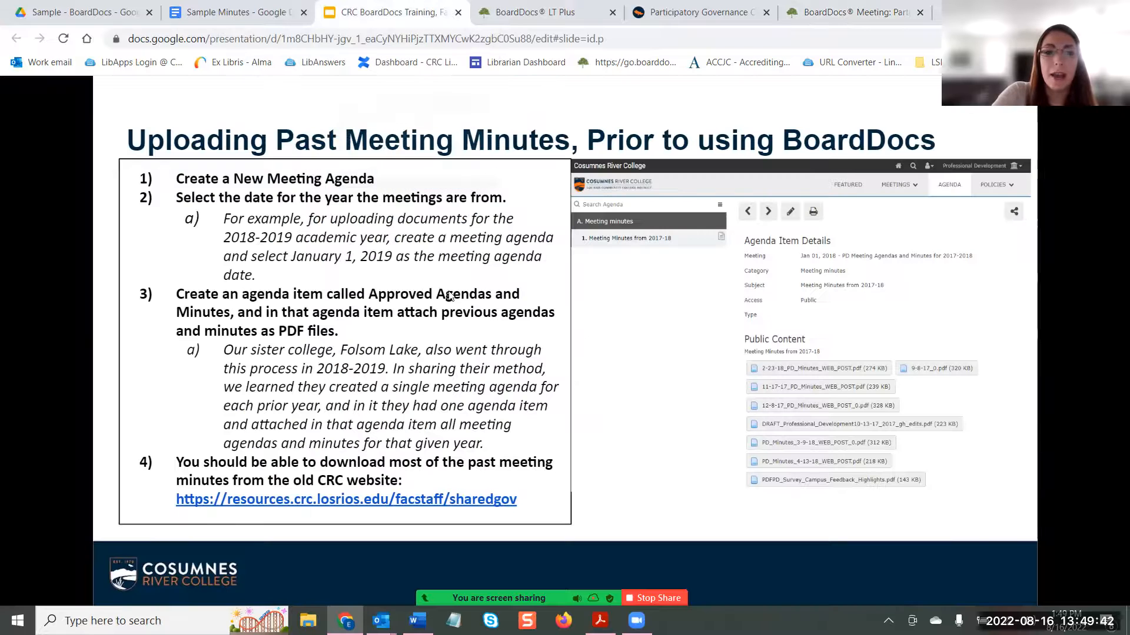
left_click(232, 502)
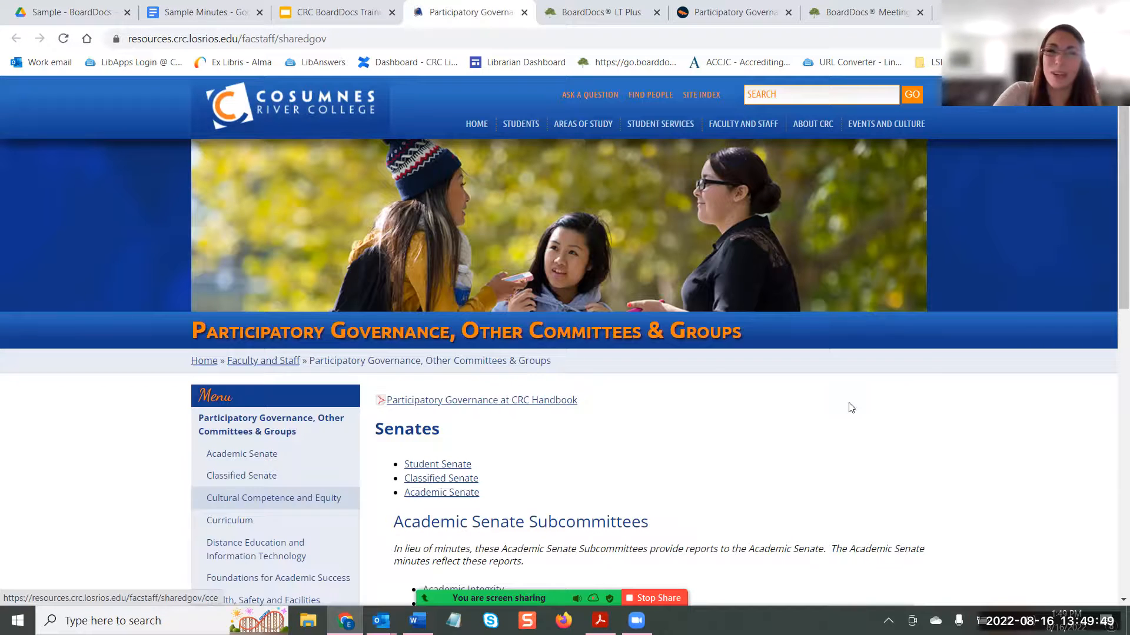
scroll(921, 311, "down", 2)
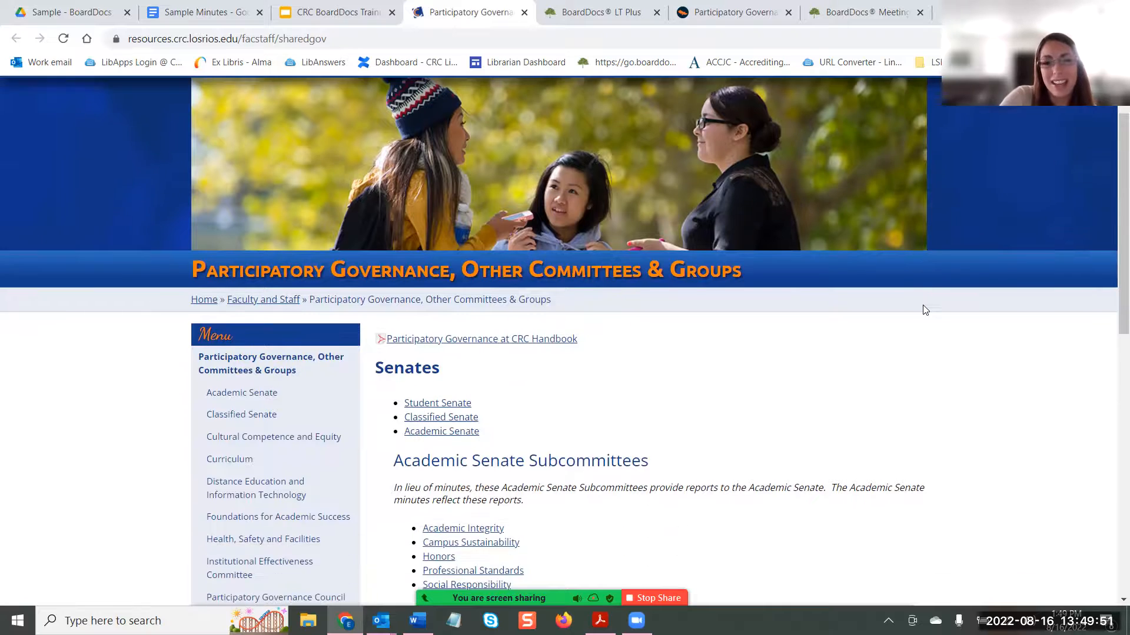
scroll(920, 313, "down", 3)
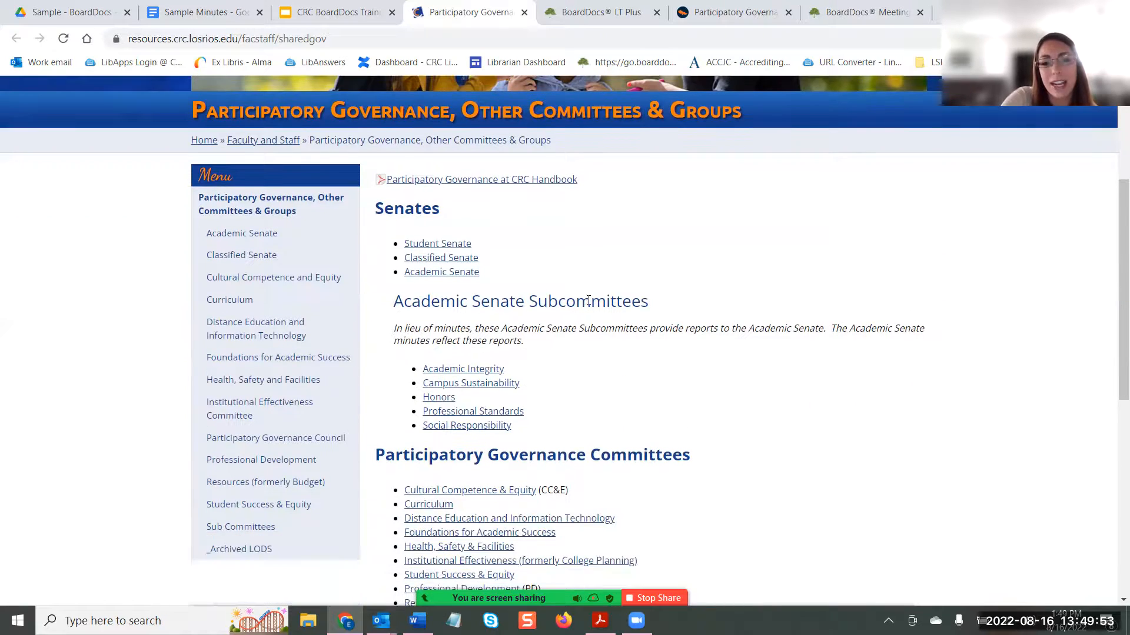
scroll(510, 429, "down", 1)
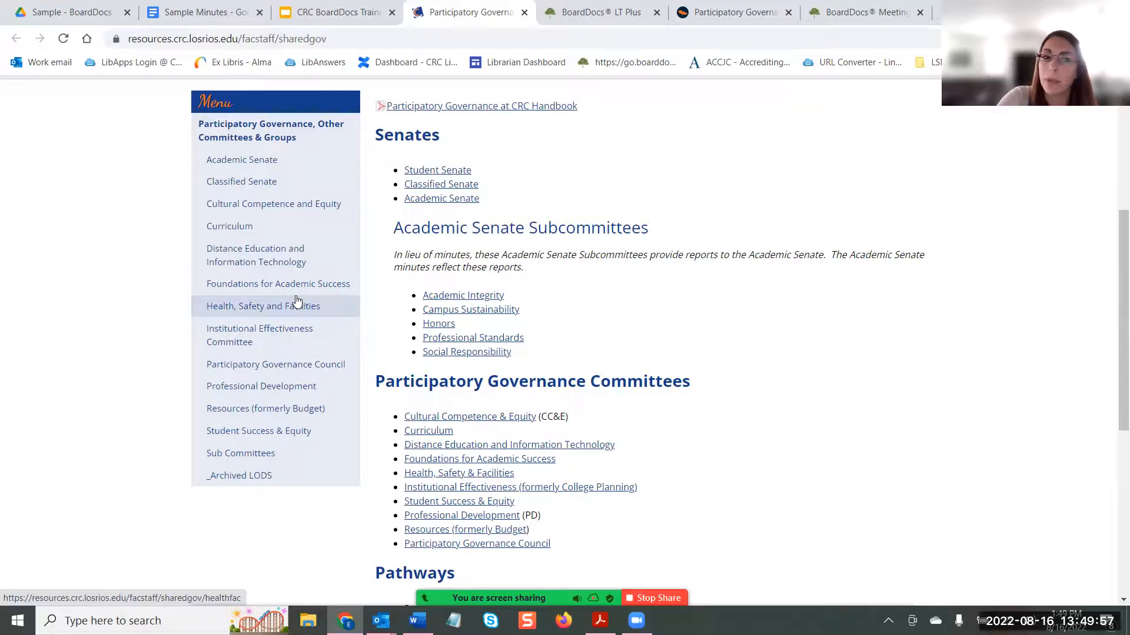
left_click(263, 386)
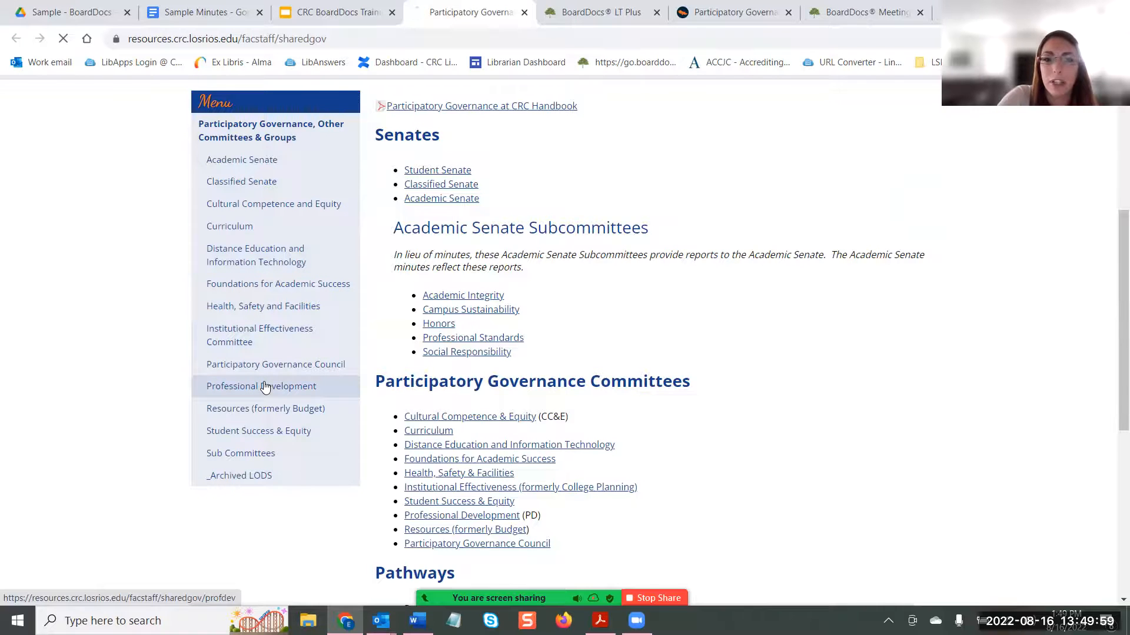
scroll(494, 361, "down", 2)
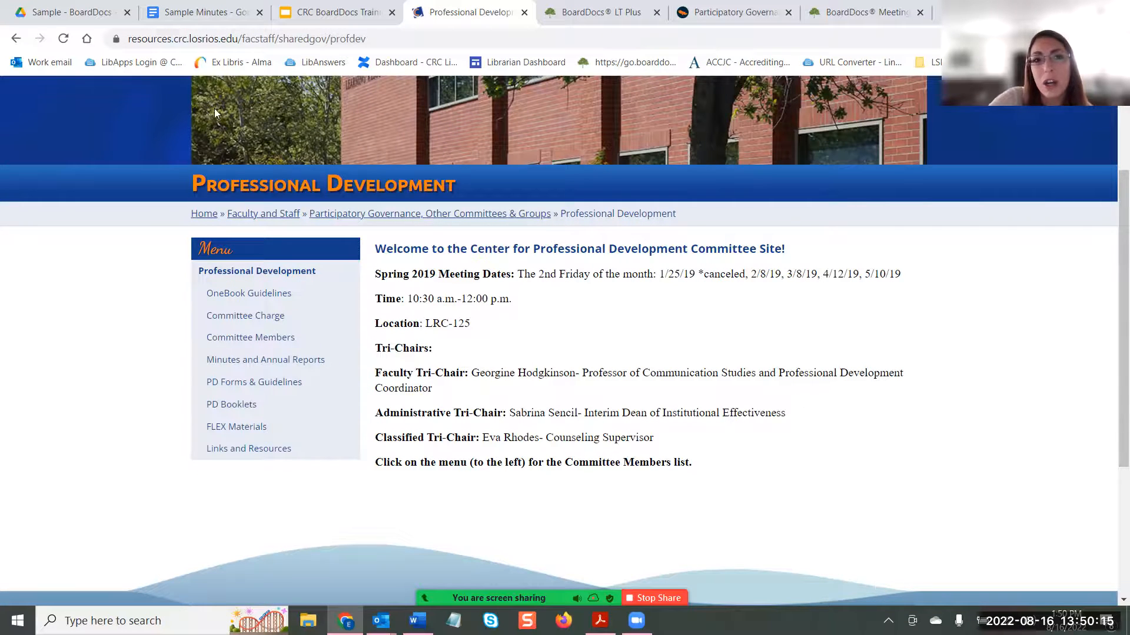
- Return to BoardDocs, leave the agenda item, and show the Professional Development committee's active meetings
left_click(899, 8)
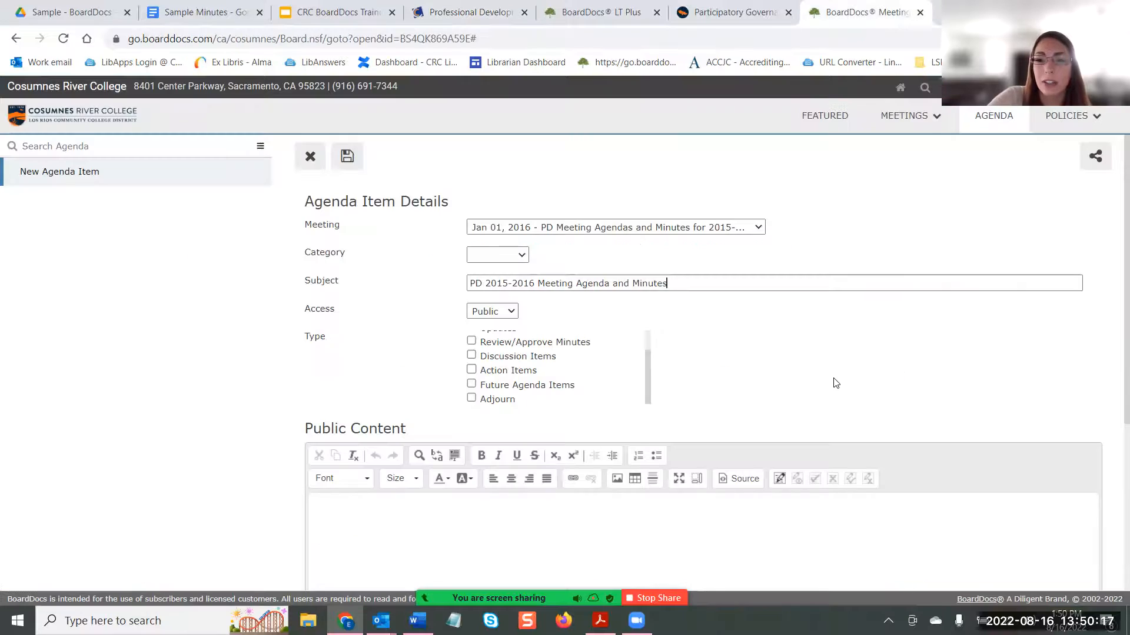
left_click(887, 116)
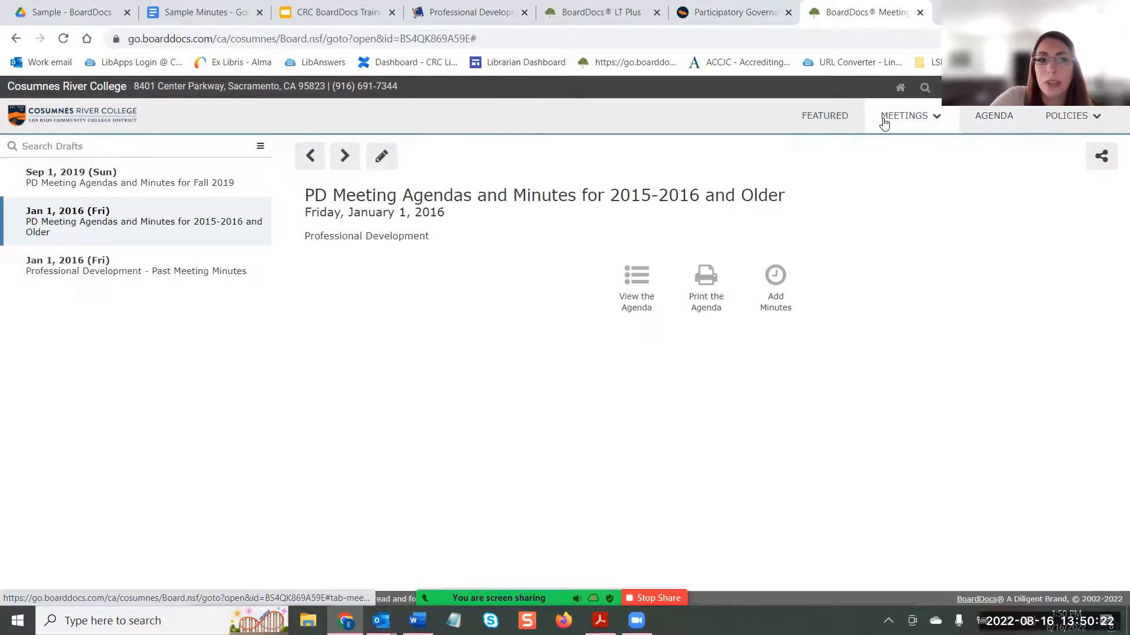
left_click(932, 118)
left_click(921, 146)
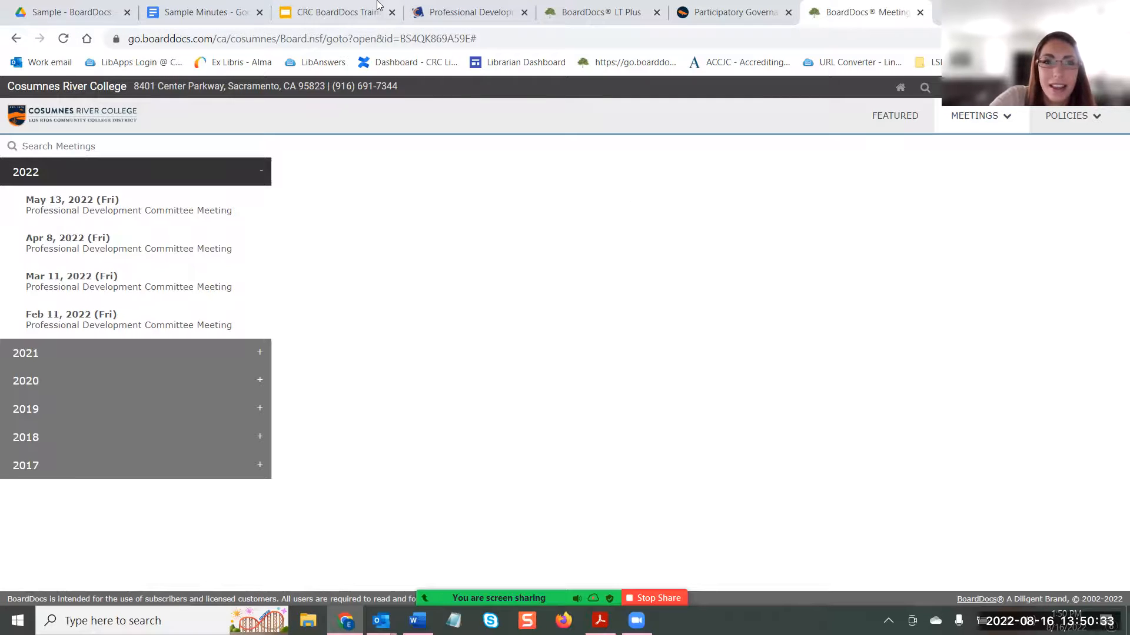
- Switch back to the BoardDocs training slides and bring up the slide navigation controls
left_click(328, 9)
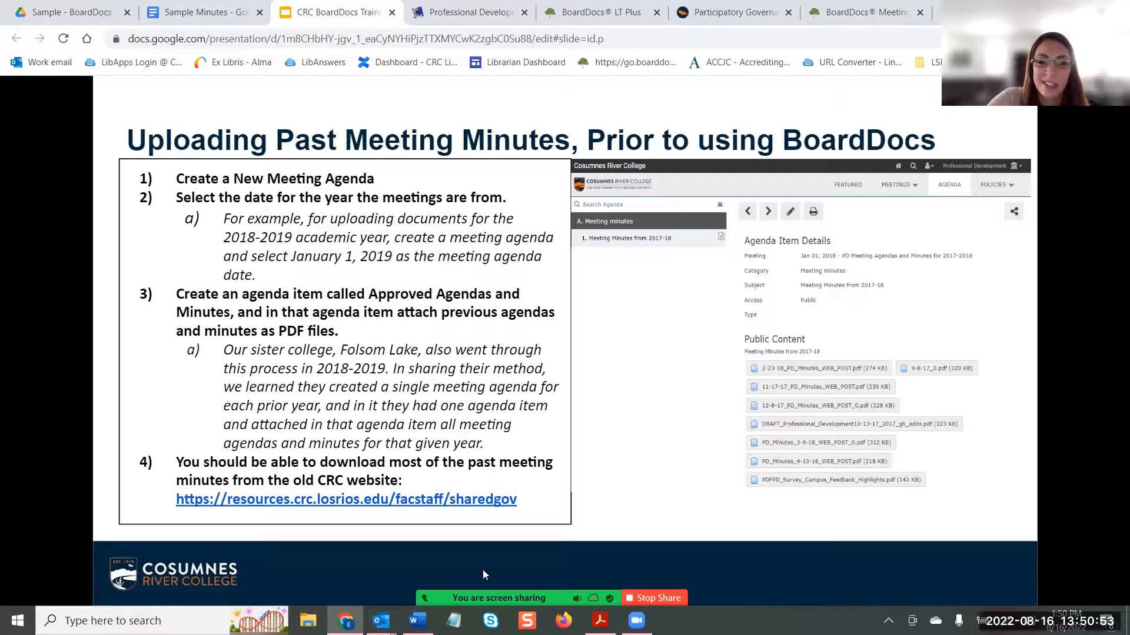
mouse_move(93, 578)
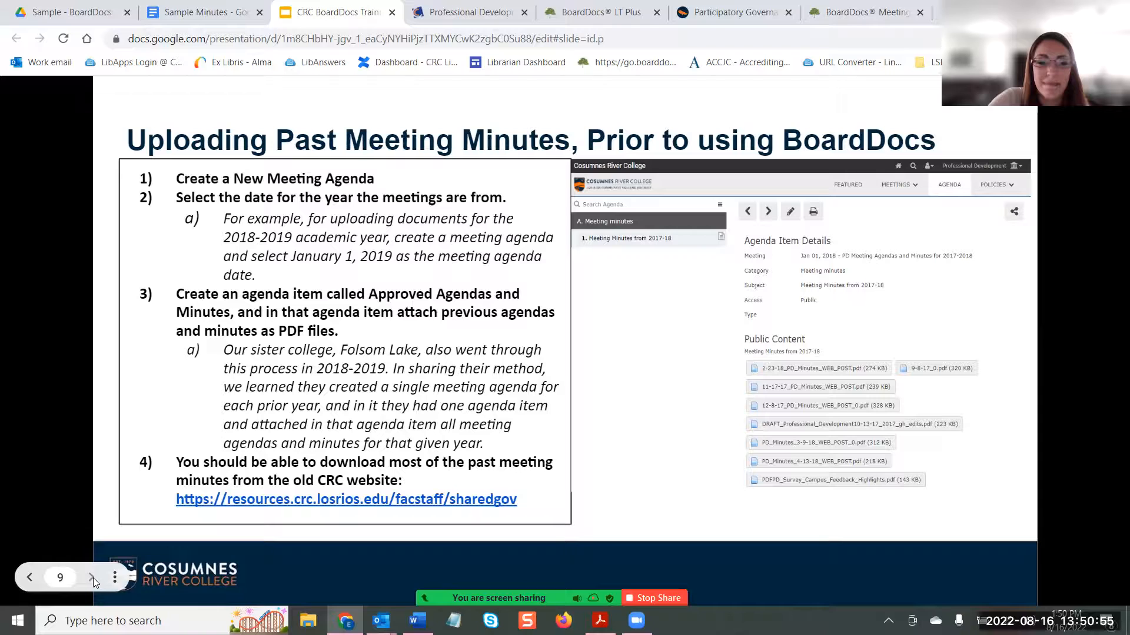